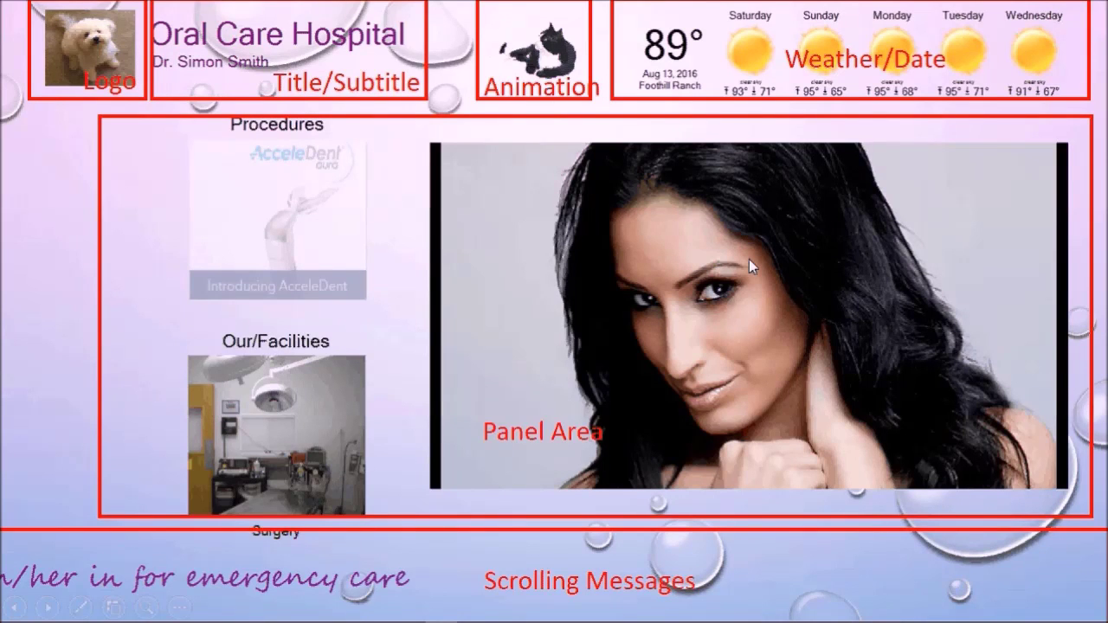
End the slide show and switch to the FlexDisplay main menu
{"action": "left_click", "coordinate": [500, 591]}
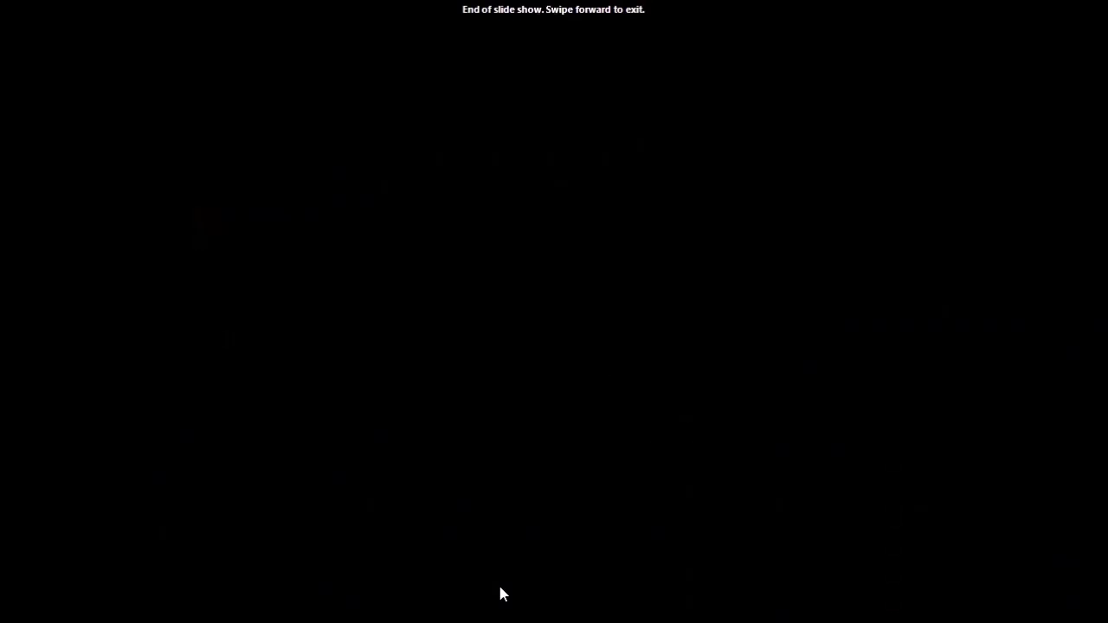
{"action": "left_click", "coordinate": [500, 593]}
{"action": "left_click", "coordinate": [870, 20]}
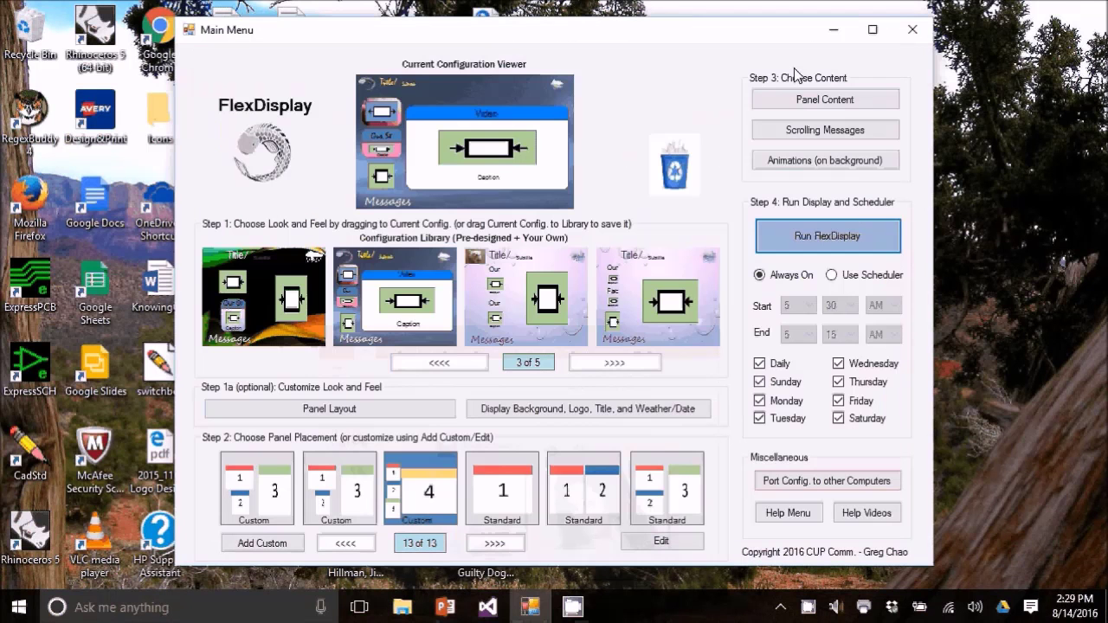
Load the pink bubble look from the configuration library as current configuration, and replace it with the black and orange look
{"action": "left_click_drag", "start_coordinate": [508, 336], "coordinate": [499, 165]}
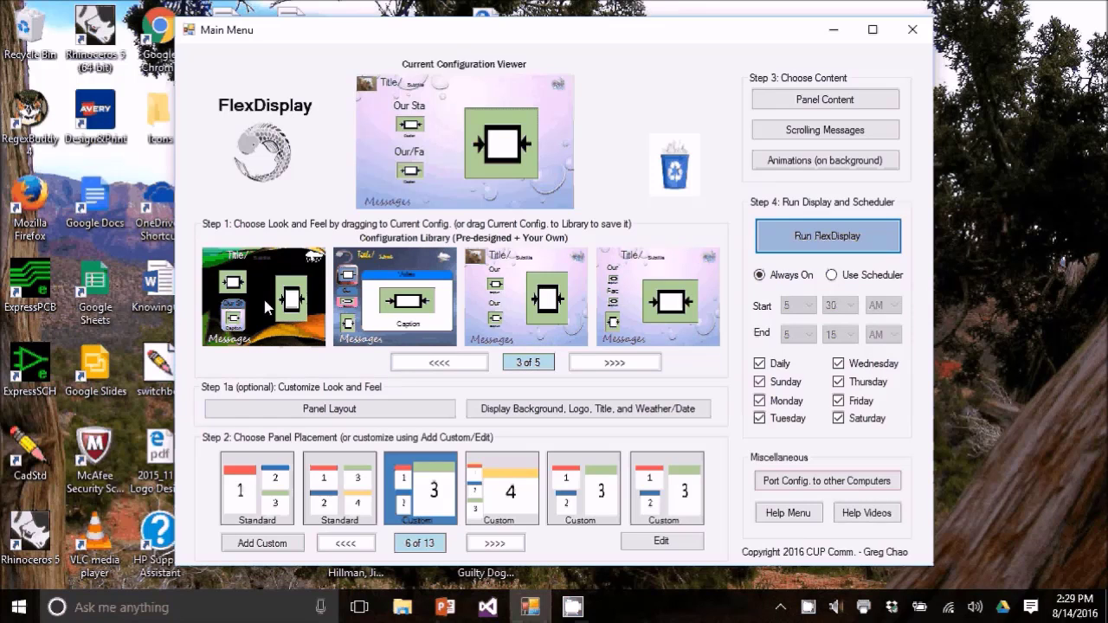
{"action": "left_click_drag", "start_coordinate": [268, 307], "coordinate": [474, 150]}
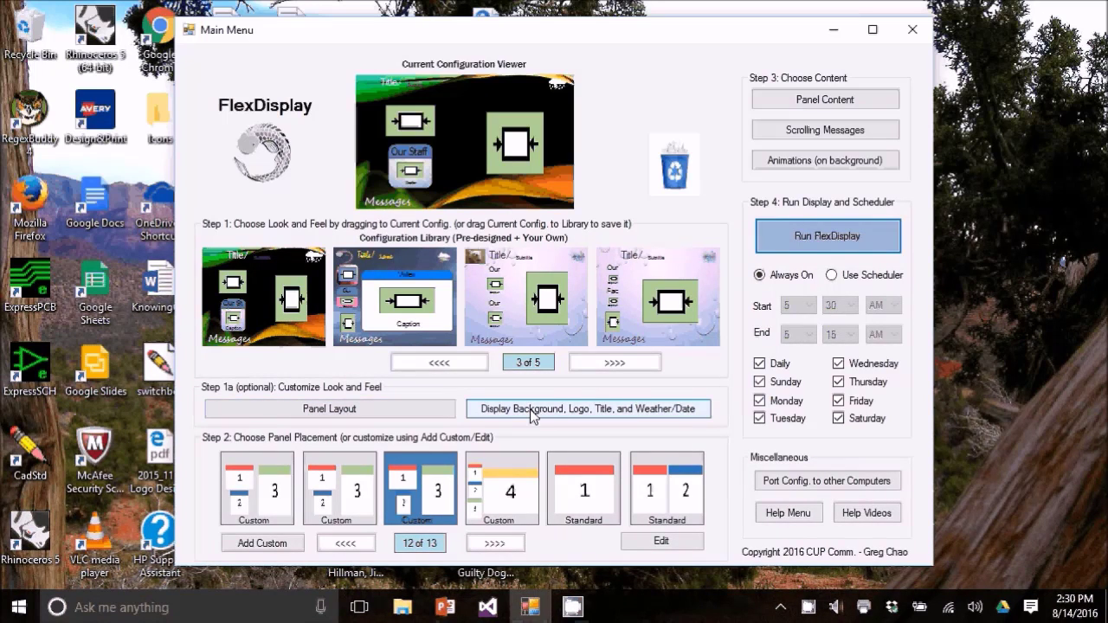
Set the display background to the dark blue cloudy image and the logo to the gray spiral creature from the libraries
{"action": "left_click", "coordinate": [615, 411]}
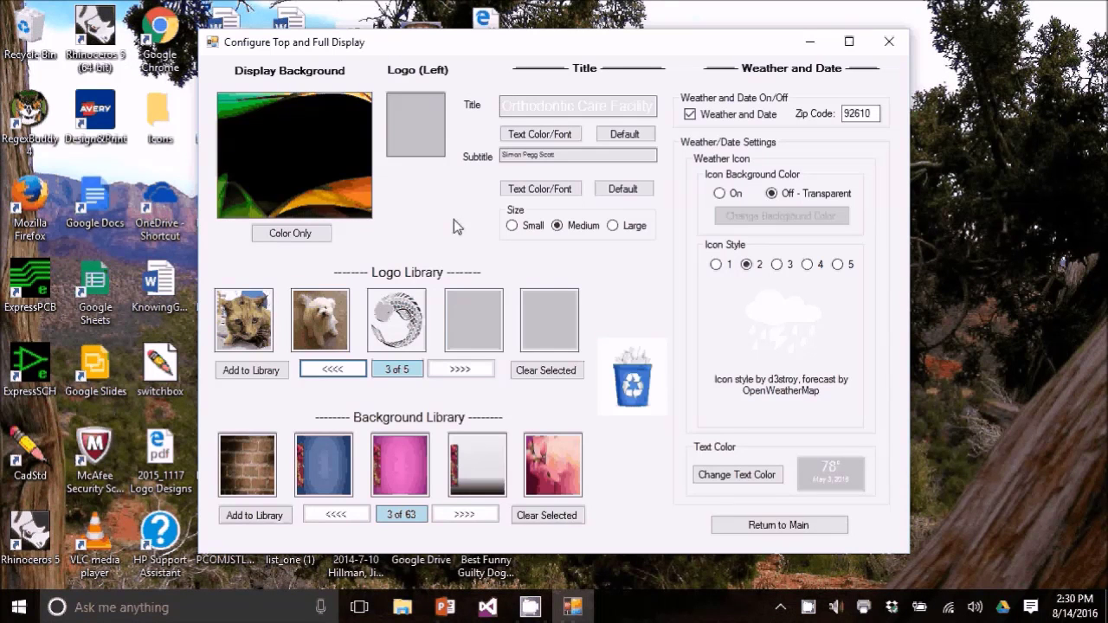
{"action": "left_click", "coordinate": [470, 515]}
{"action": "left_click", "coordinate": [469, 515]}
{"action": "left_click", "coordinate": [469, 515]}
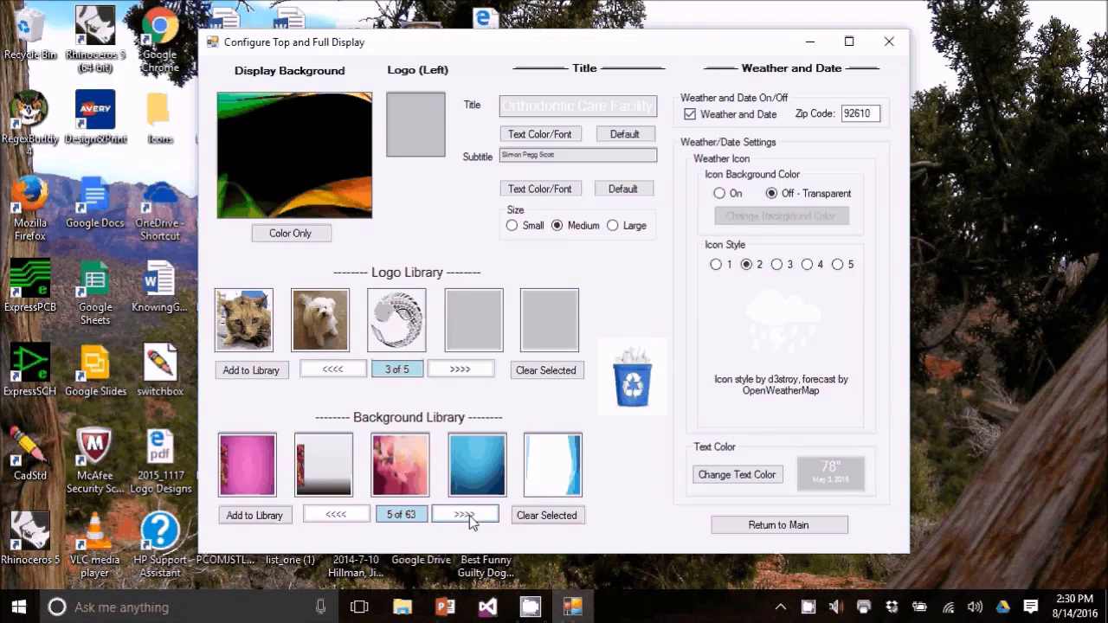
{"action": "left_click", "coordinate": [469, 515]}
{"action": "left_click", "coordinate": [469, 515]}
{"action": "left_click", "coordinate": [469, 515]}
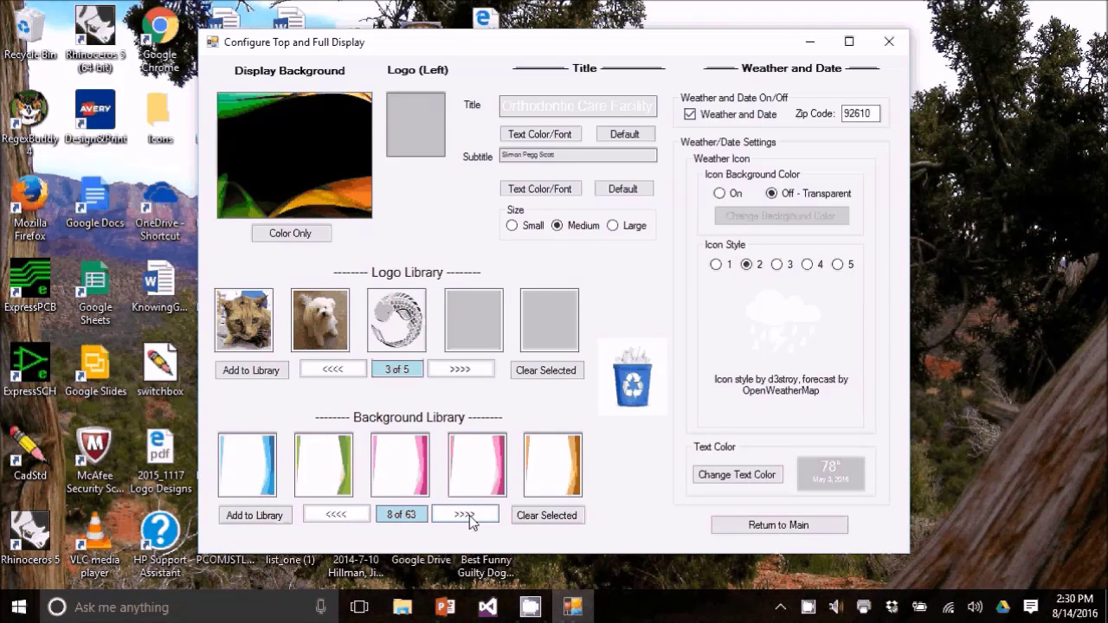
{"action": "left_click", "coordinate": [469, 515]}
{"action": "left_click", "coordinate": [469, 515]}
{"action": "left_click", "coordinate": [469, 515]}
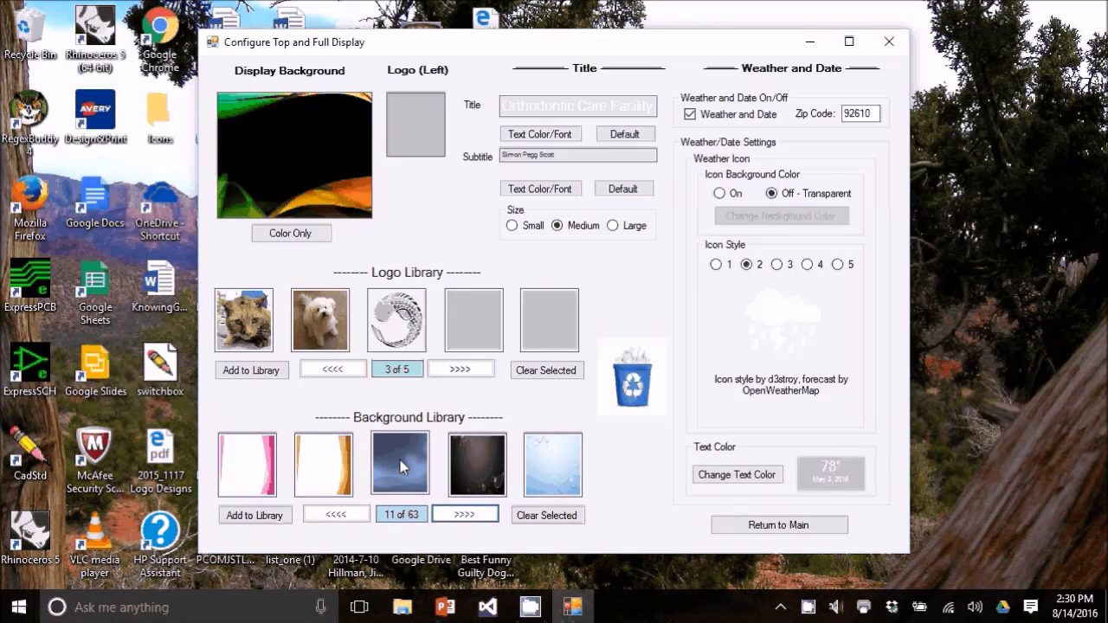
{"action": "left_click_drag", "start_coordinate": [400, 460], "coordinate": [295, 148]}
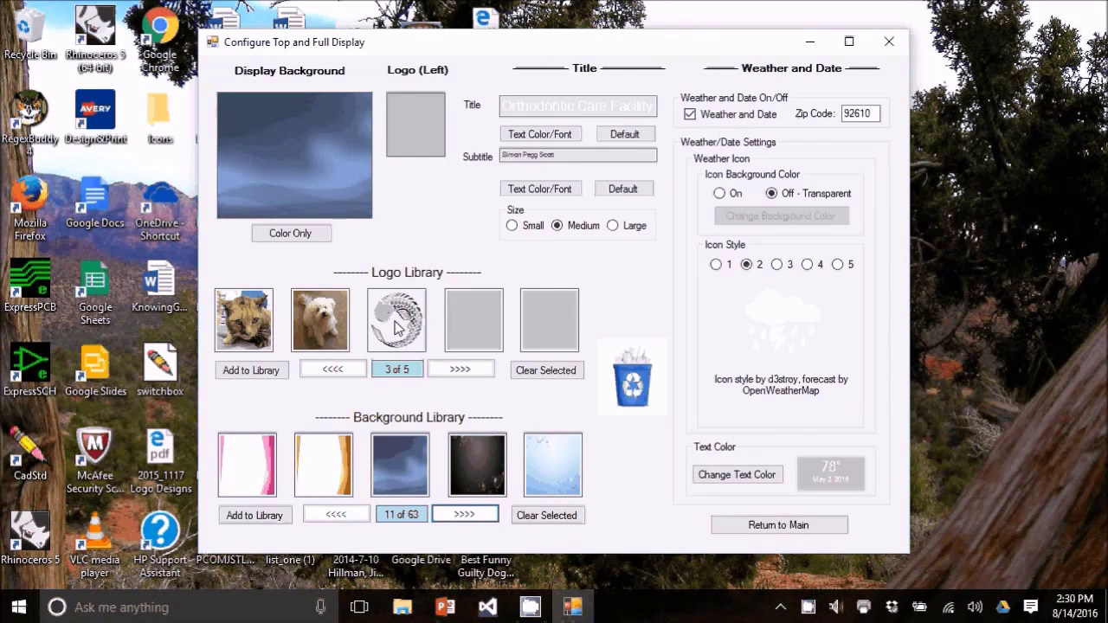
{"action": "left_click_drag", "start_coordinate": [397, 327], "coordinate": [421, 133]}
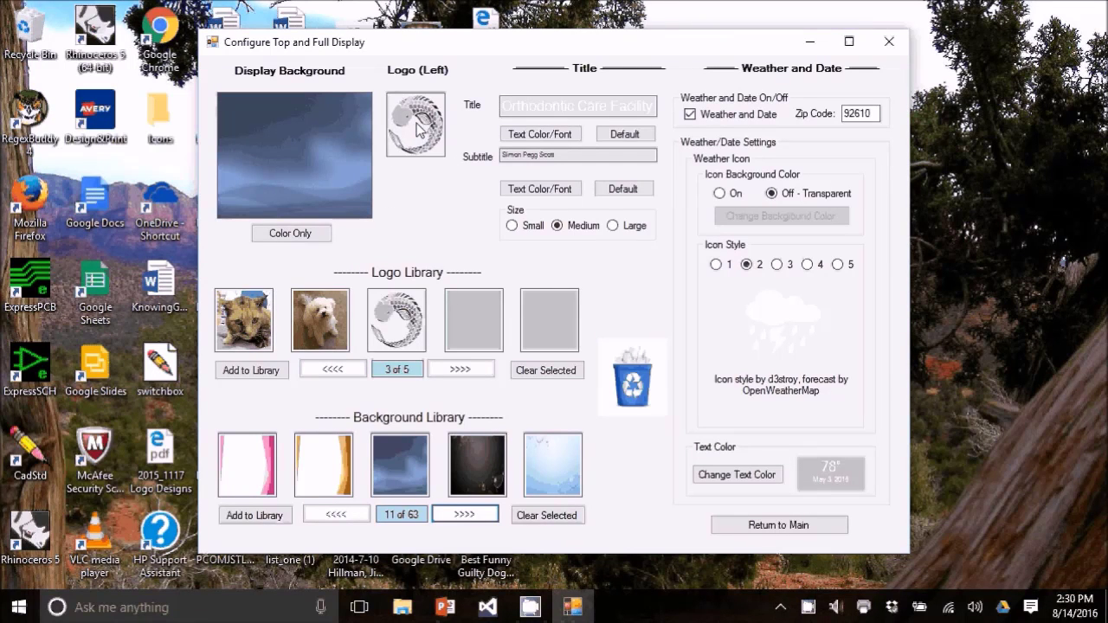
Set the title's text color to Yellow
{"action": "left_click", "coordinate": [571, 135]}
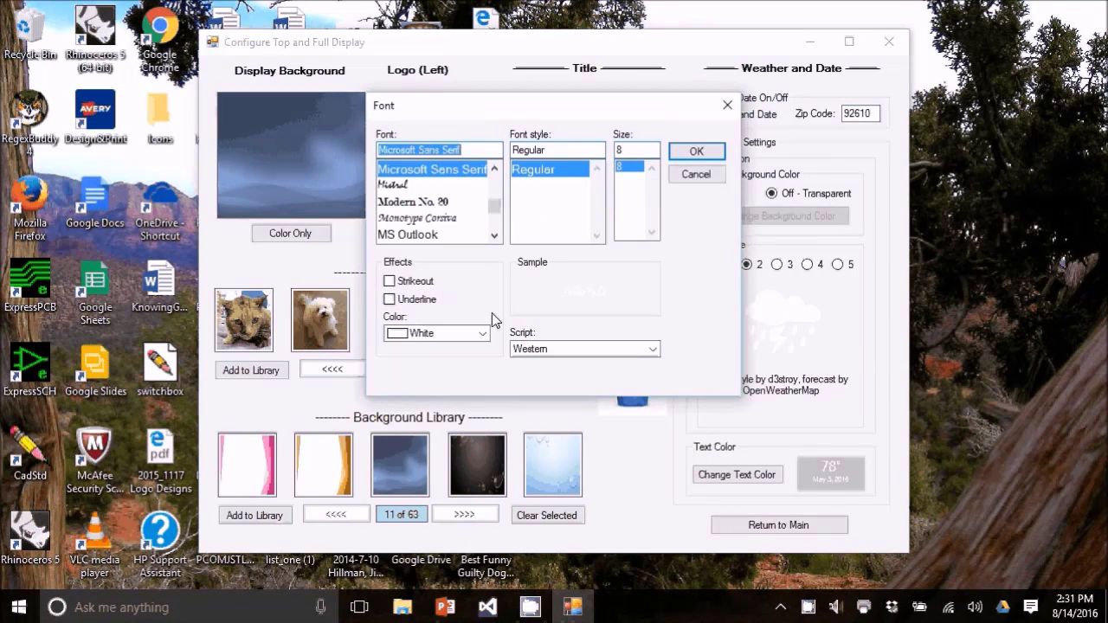
{"action": "left_click", "coordinate": [483, 333]}
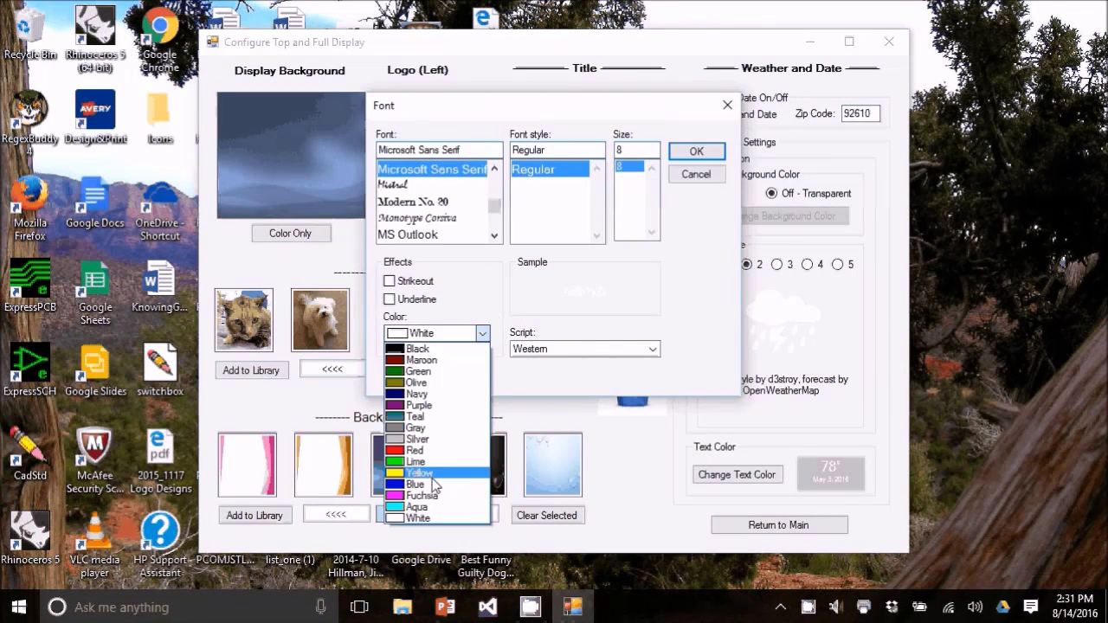
{"action": "left_click", "coordinate": [433, 475]}
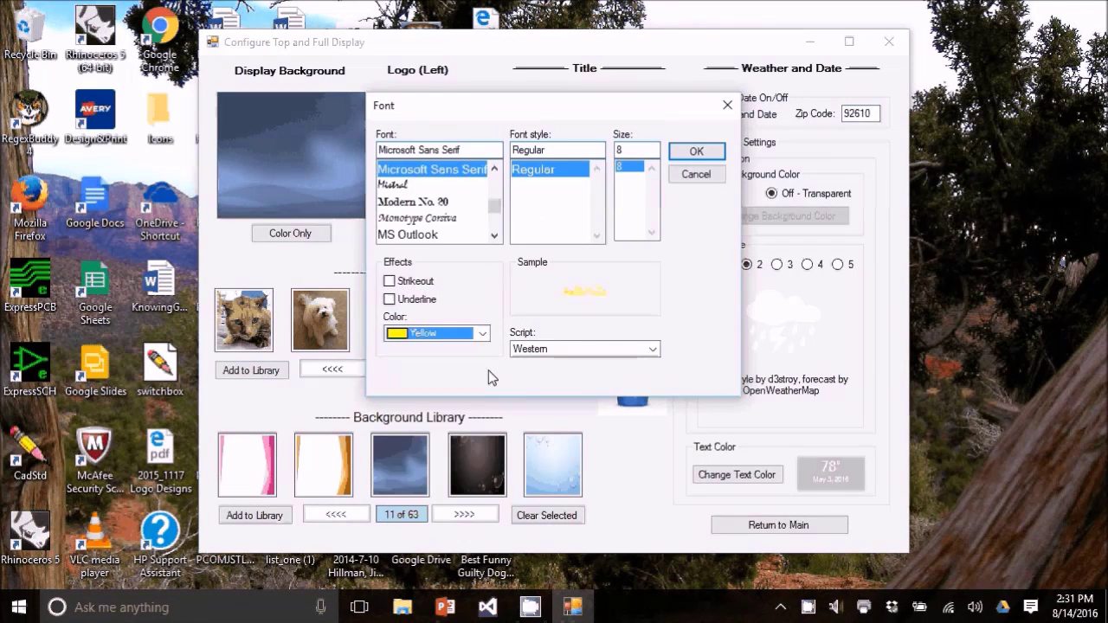
{"action": "left_click", "coordinate": [696, 152]}
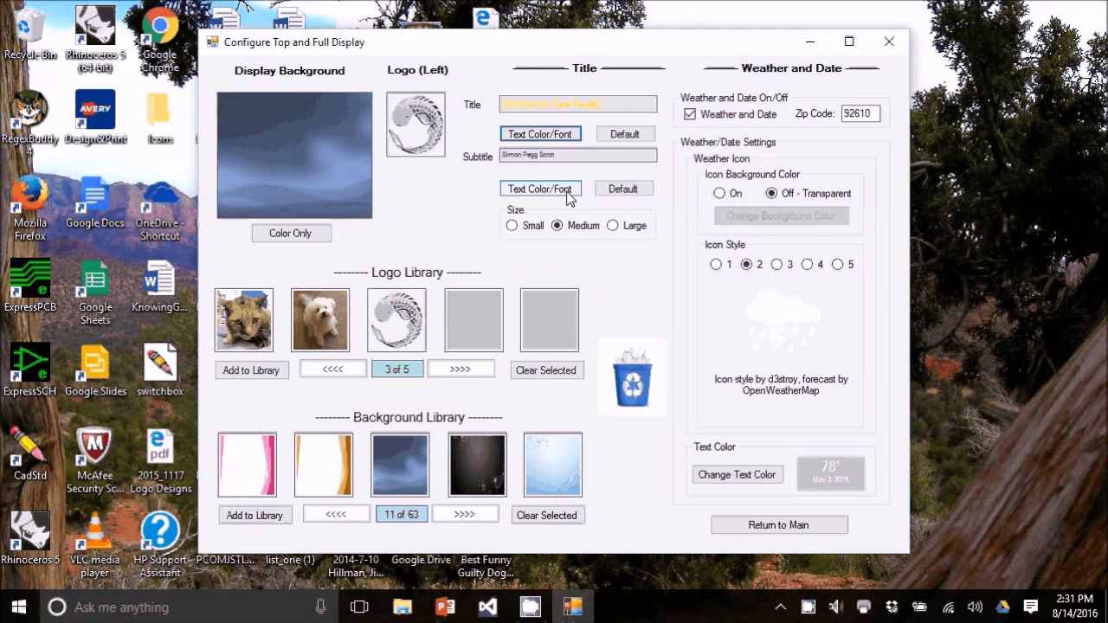
Set the subtitle's text color to Yellow
{"action": "left_click", "coordinate": [570, 196]}
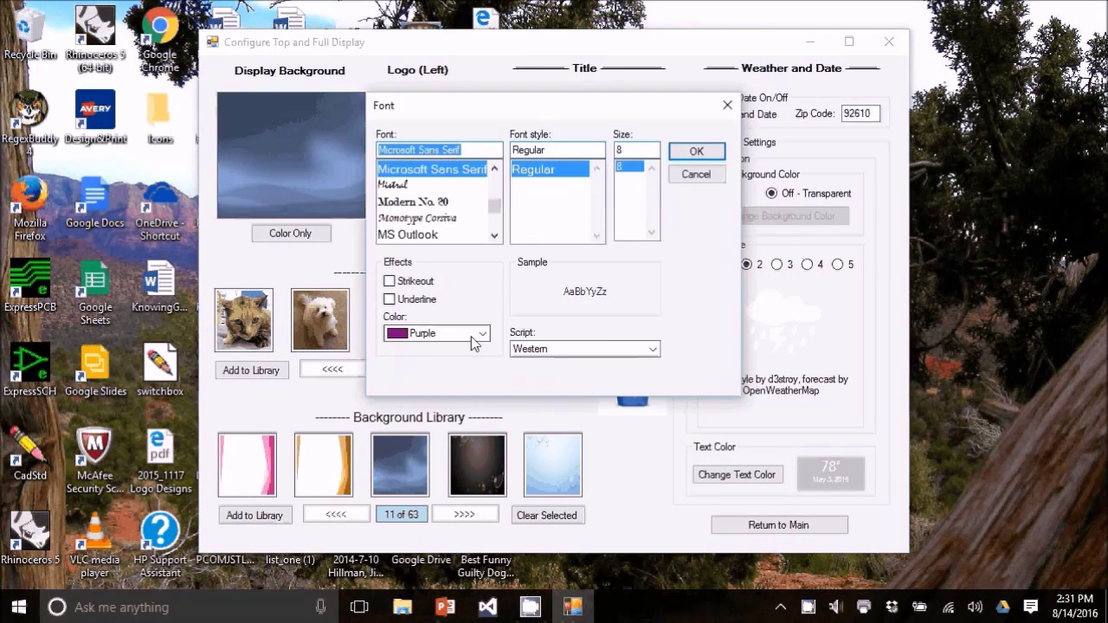
{"action": "left_click", "coordinate": [472, 337]}
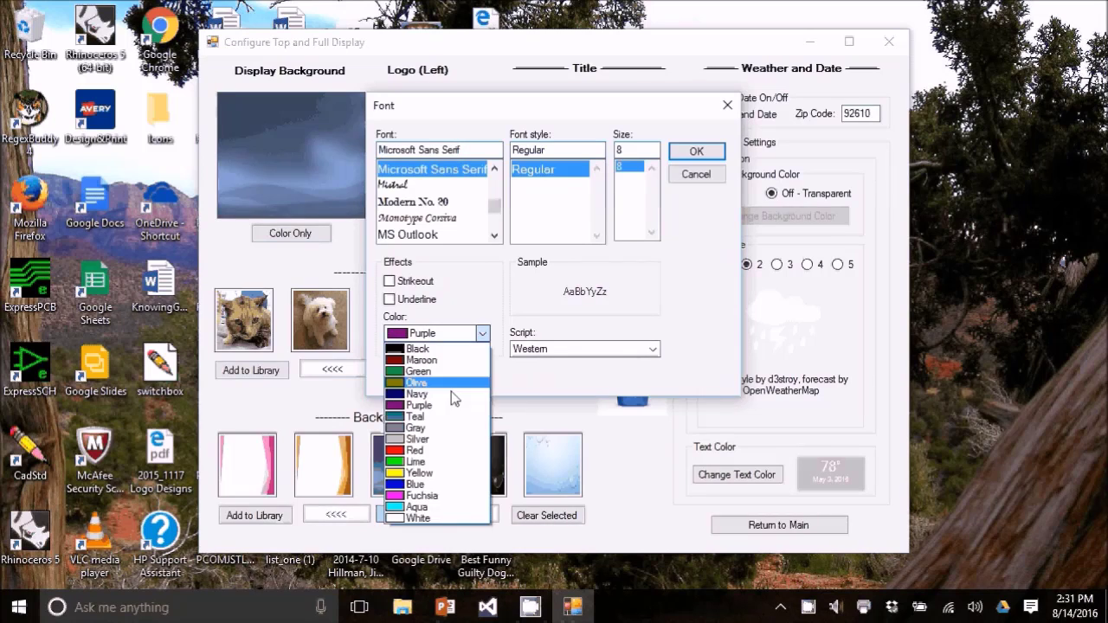
{"action": "left_click", "coordinate": [419, 474]}
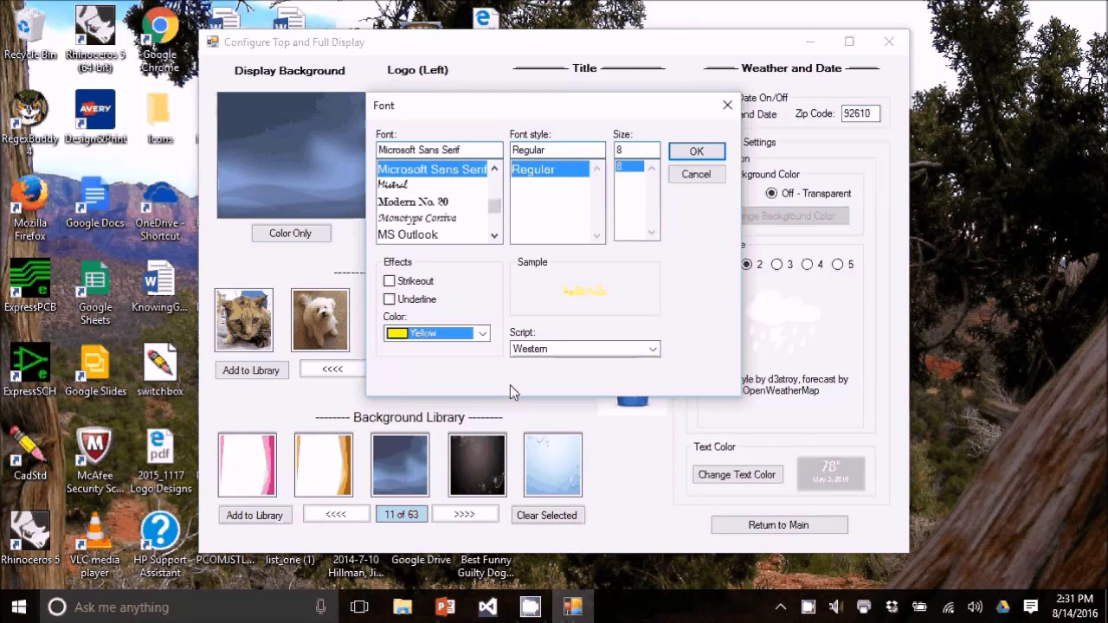
{"action": "left_click", "coordinate": [697, 152]}
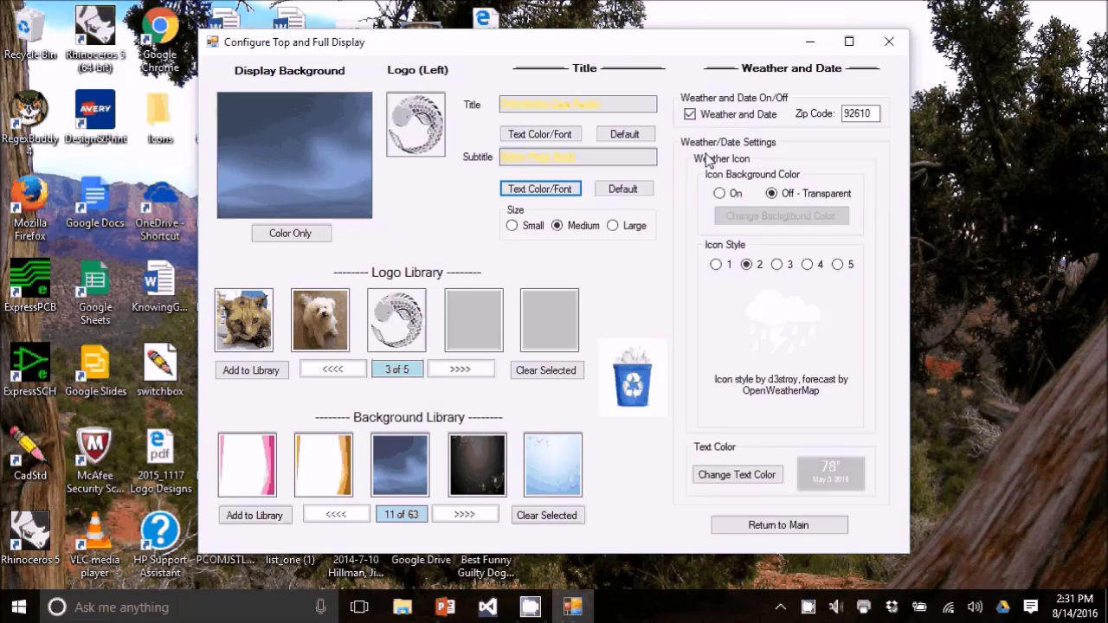
Try the Small title size and restore Medium, and switch the weather and date display off and back on
{"action": "left_click", "coordinate": [509, 230]}
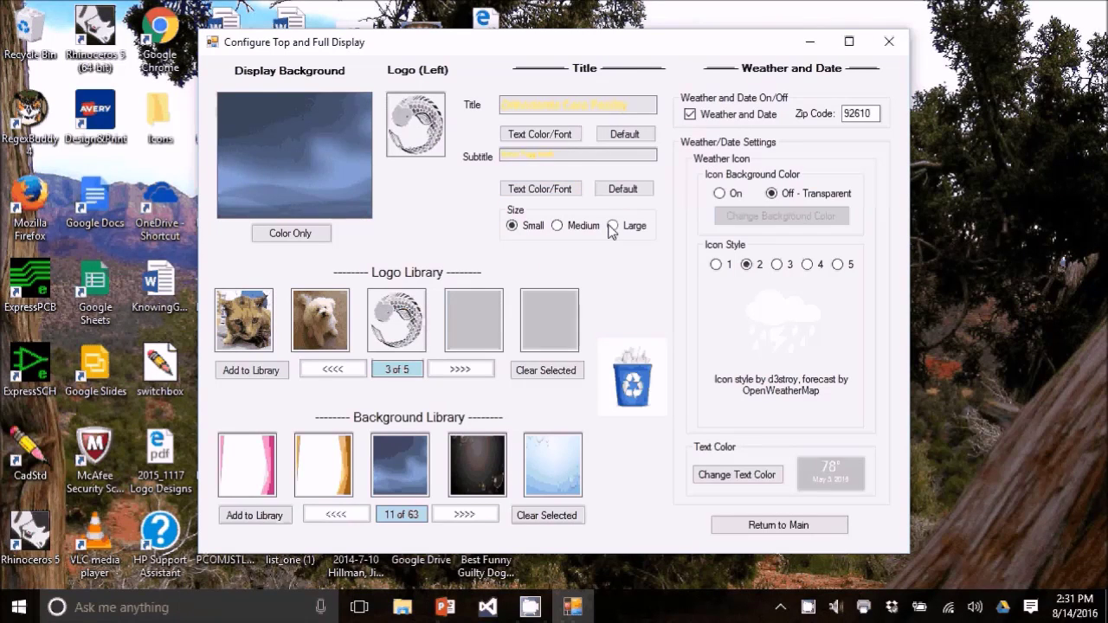
{"action": "left_click", "coordinate": [557, 225]}
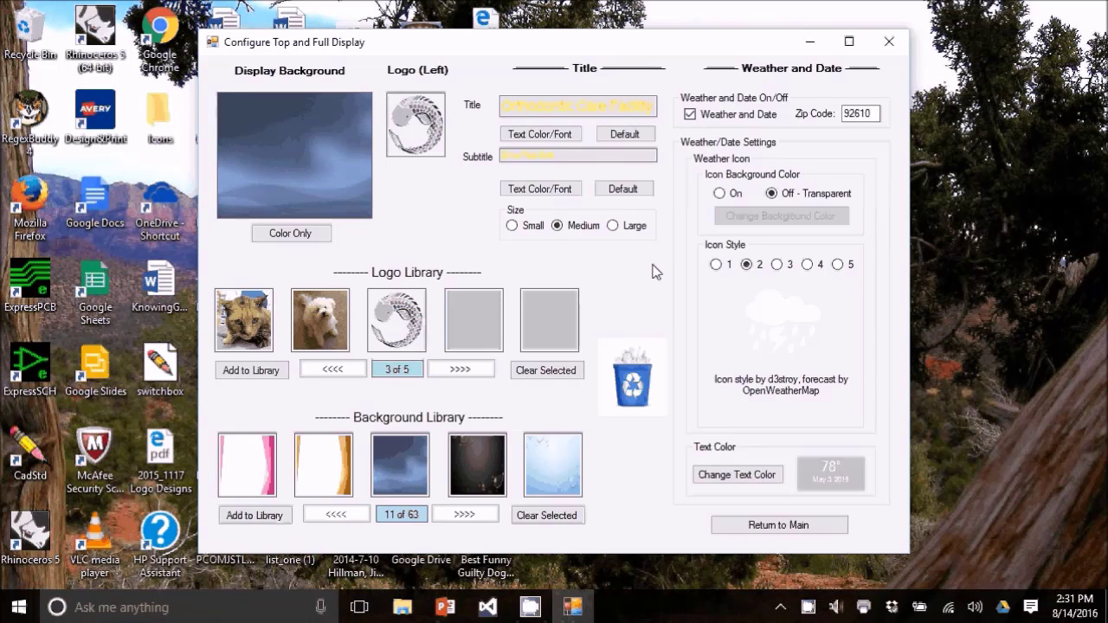
{"action": "left_click", "coordinate": [690, 114]}
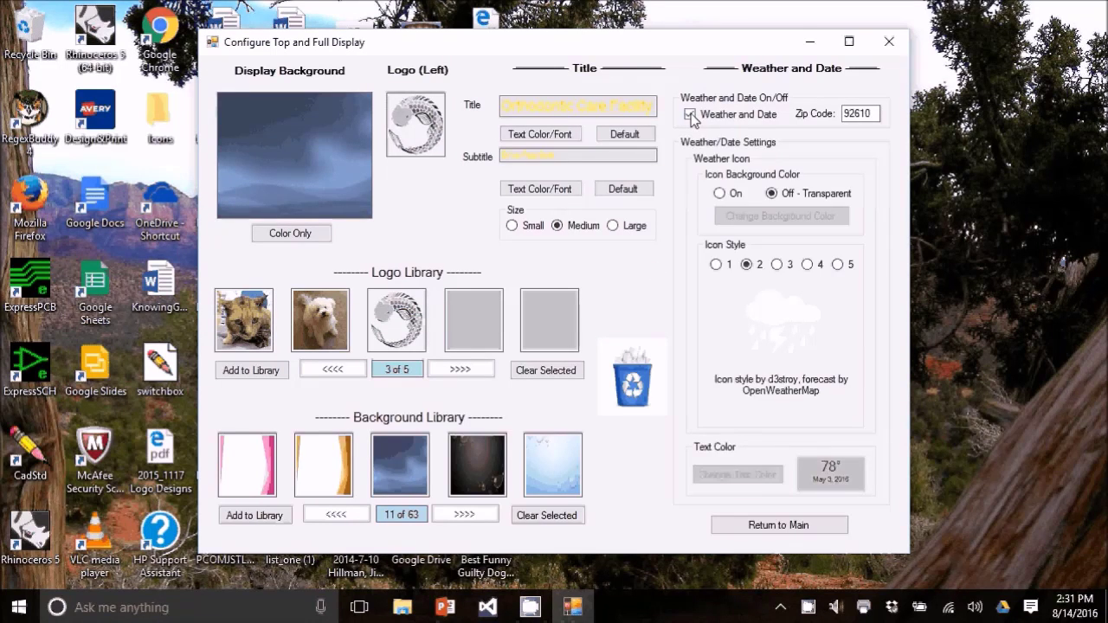
{"action": "left_click", "coordinate": [690, 114]}
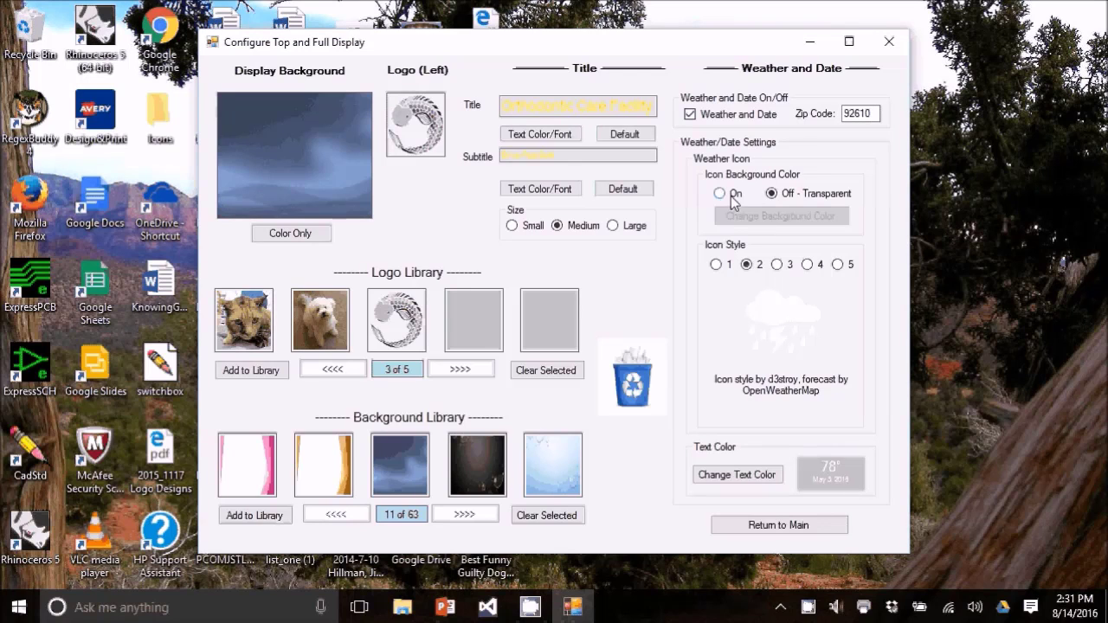
Set the weather icon style to 3 and return to the main menu
{"action": "left_click", "coordinate": [778, 265]}
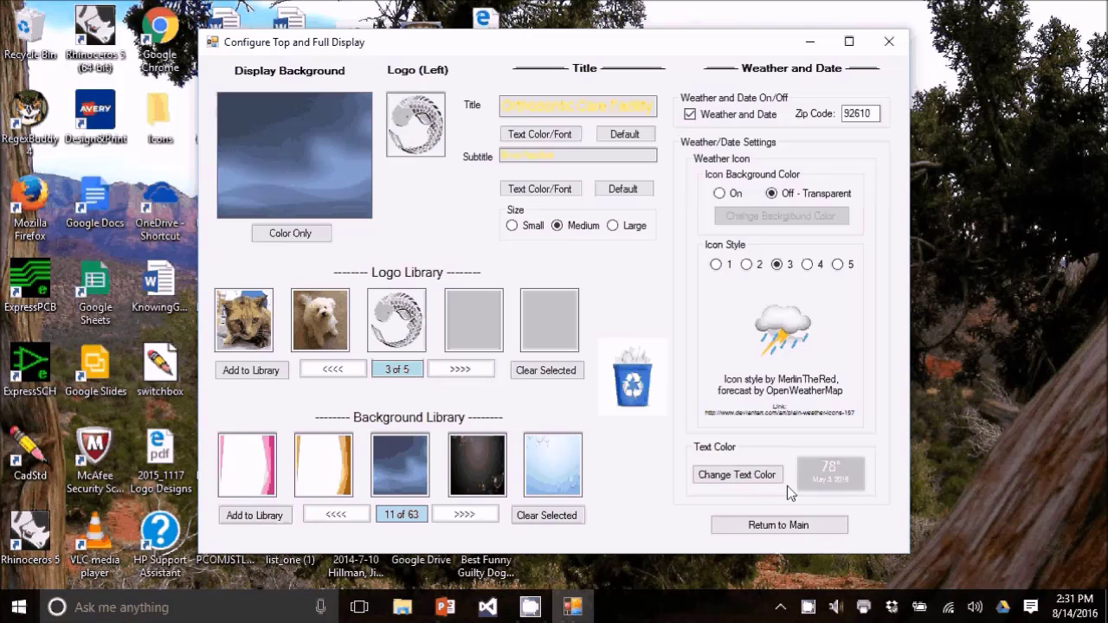
{"action": "left_click", "coordinate": [759, 526]}
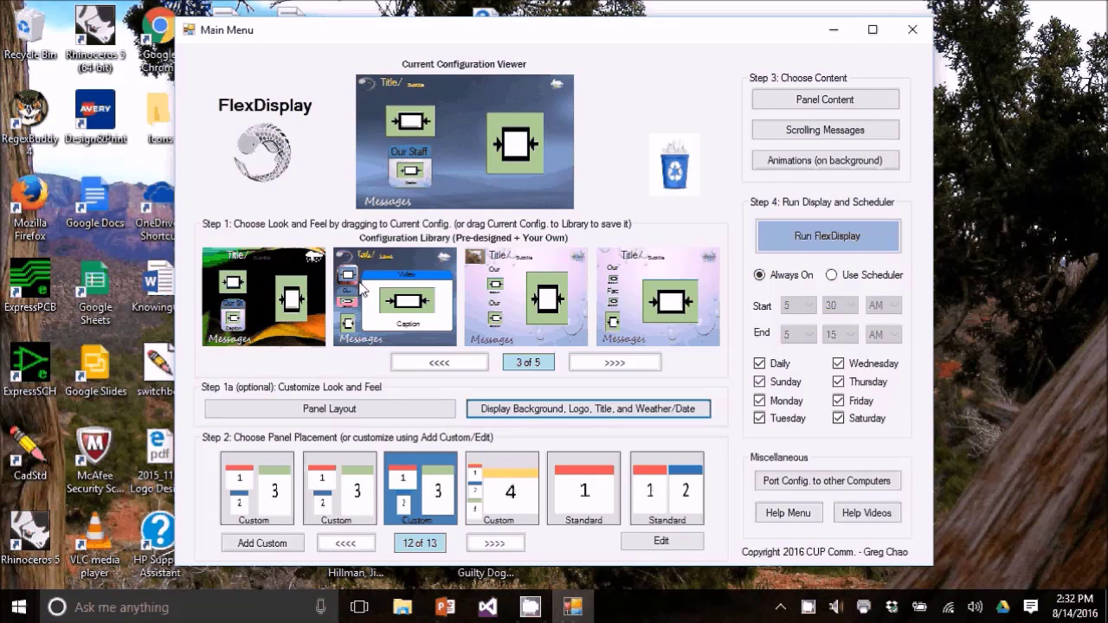
In the panel layout settings, enable Panel 1's frame and give it the pink and red floral background
{"action": "left_click", "coordinate": [345, 410]}
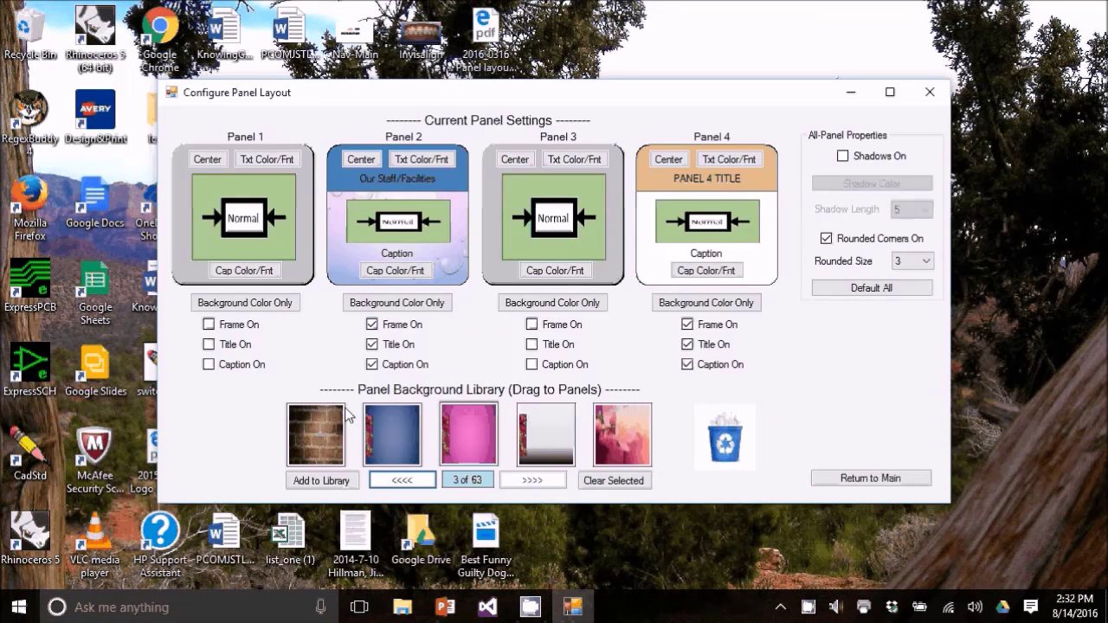
{"action": "left_click", "coordinate": [208, 325]}
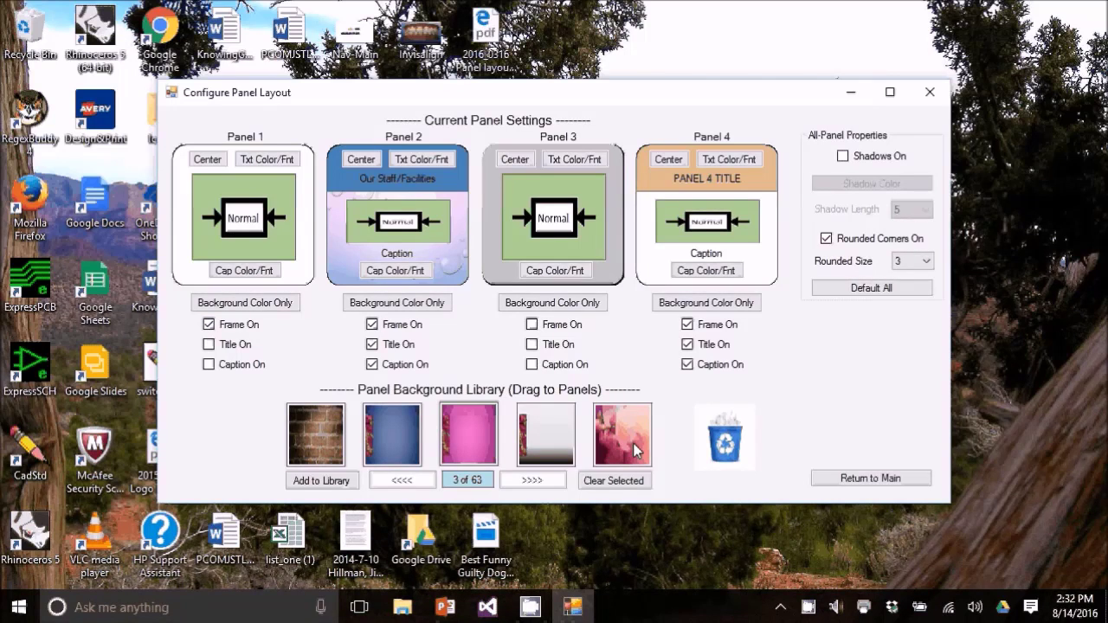
{"action": "mouse_move", "coordinate": [635, 449]}
{"action": "left_mouse_down"}
{"action": "mouse_move", "coordinate": [538, 347]}
{"action": "mouse_move", "coordinate": [289, 241]}
{"action": "left_mouse_up"}
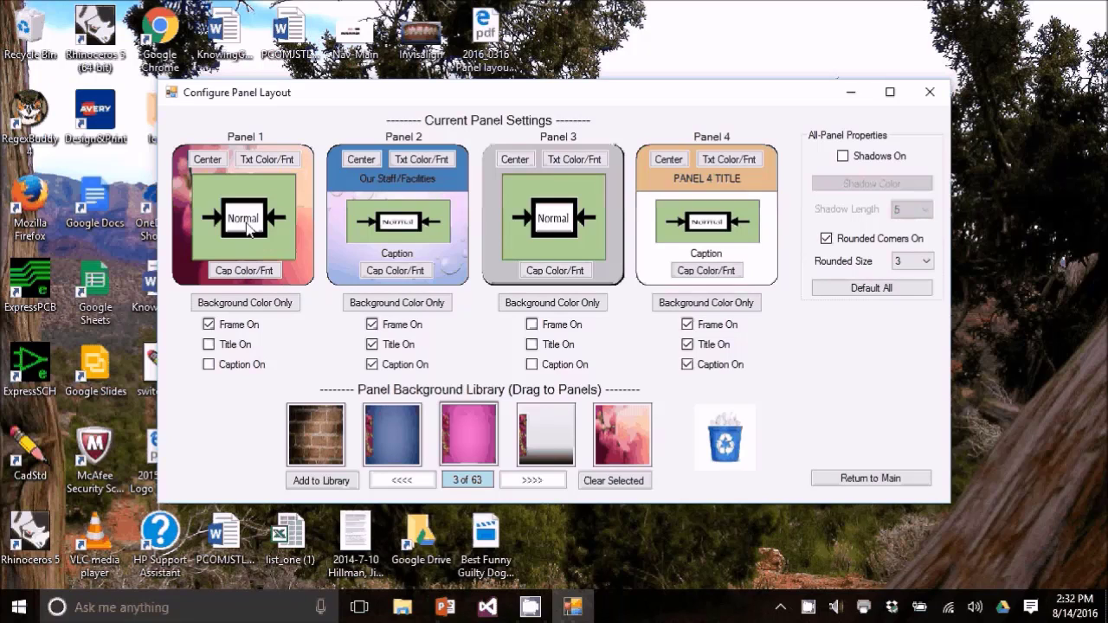
Toggle Panel 1's content sizing between Normal and Stretch, finishing on Stretch
{"action": "left_click", "coordinate": [247, 223]}
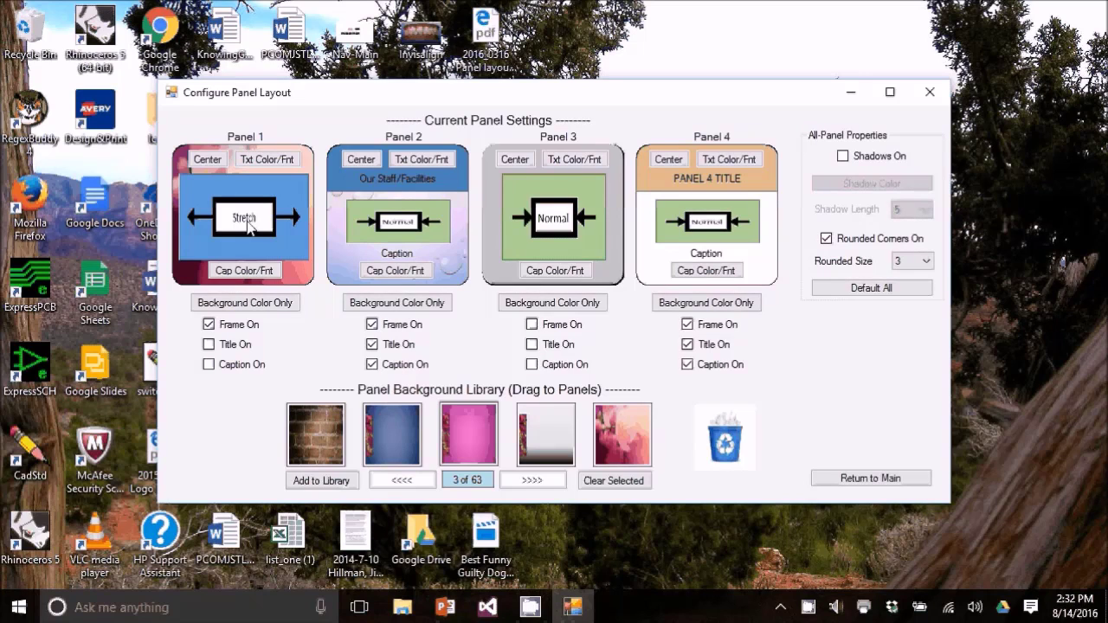
{"action": "left_click", "coordinate": [250, 225]}
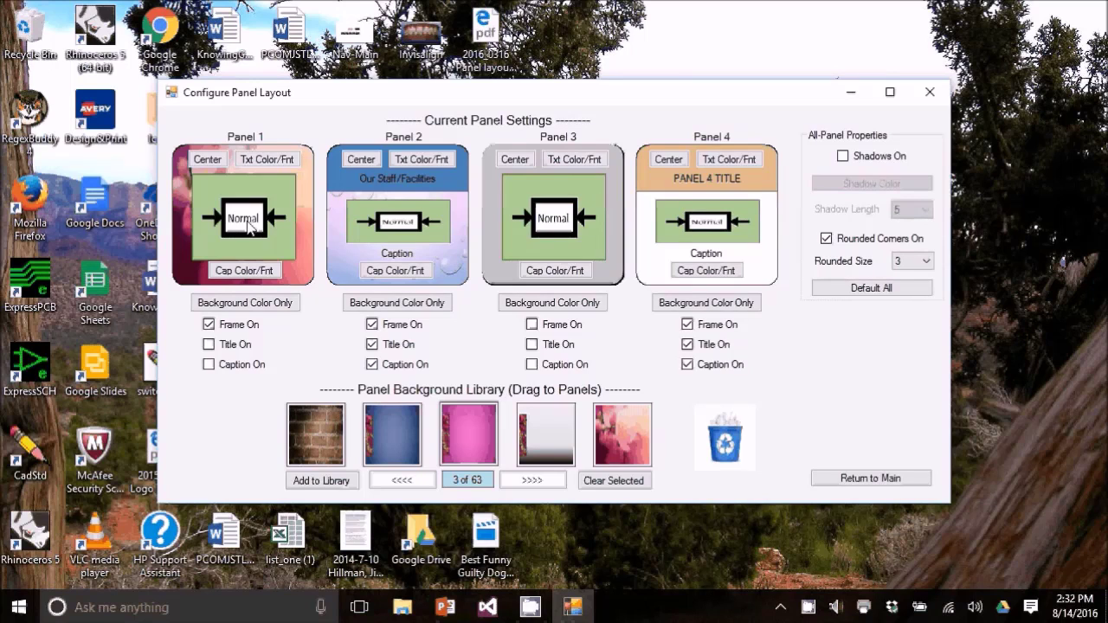
{"action": "left_click", "coordinate": [250, 224]}
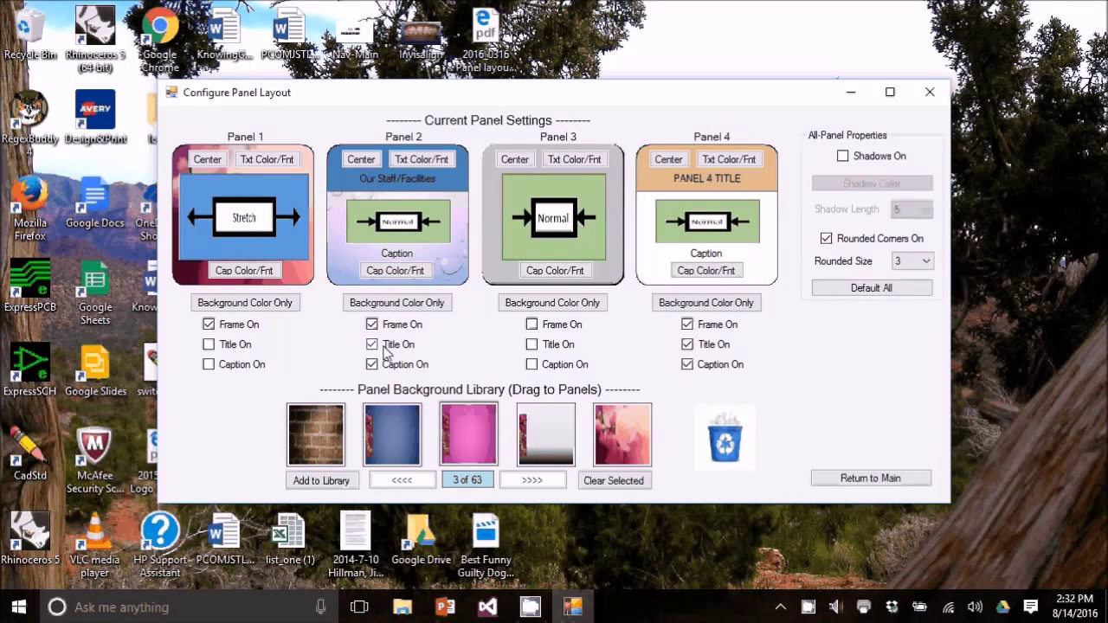
Cycle Panel 2's title alignment to Right and back to Center
{"action": "left_click", "coordinate": [362, 160]}
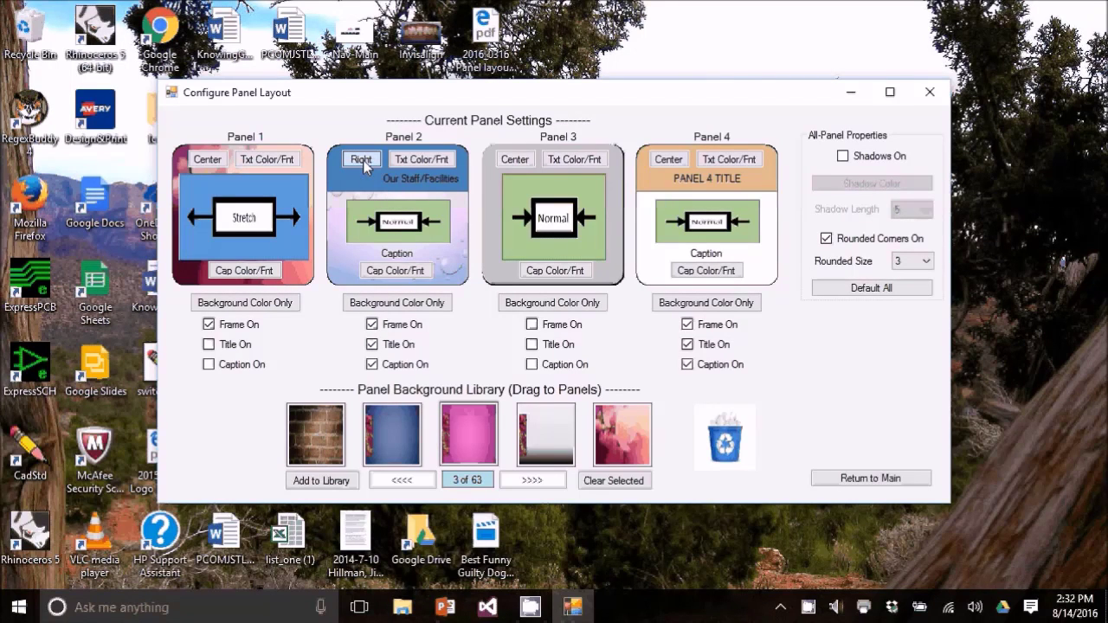
{"action": "left_click", "coordinate": [361, 160]}
{"action": "left_click", "coordinate": [361, 160]}
{"action": "left_click", "coordinate": [362, 160]}
{"action": "left_click", "coordinate": [362, 160]}
Set Panel 2's title font to Mistral
{"action": "left_click", "coordinate": [403, 163]}
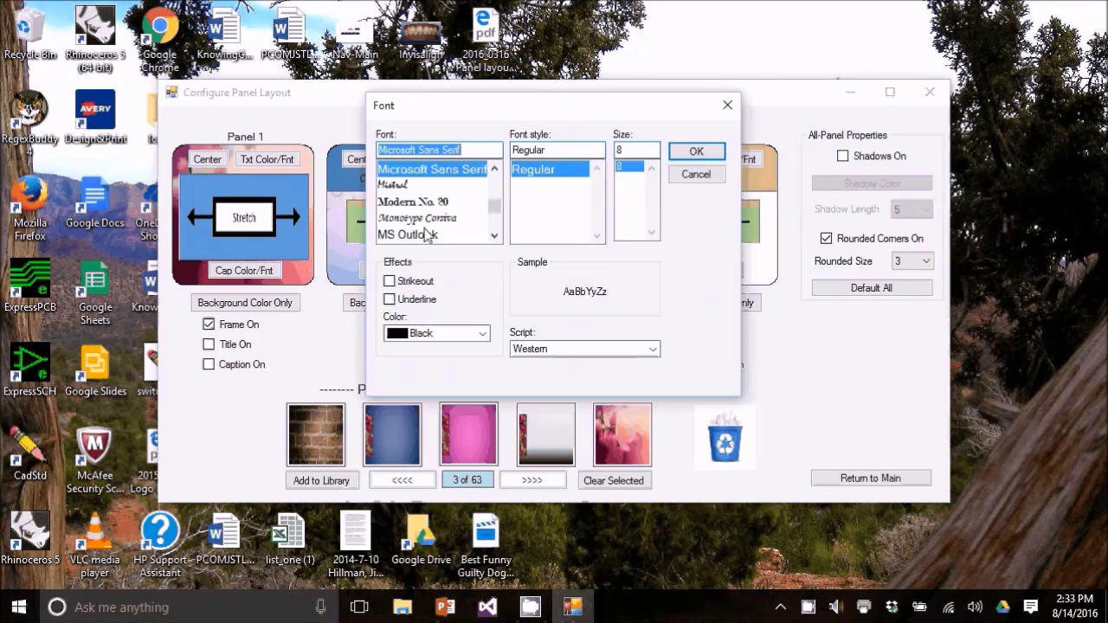
{"action": "left_click", "coordinate": [394, 186]}
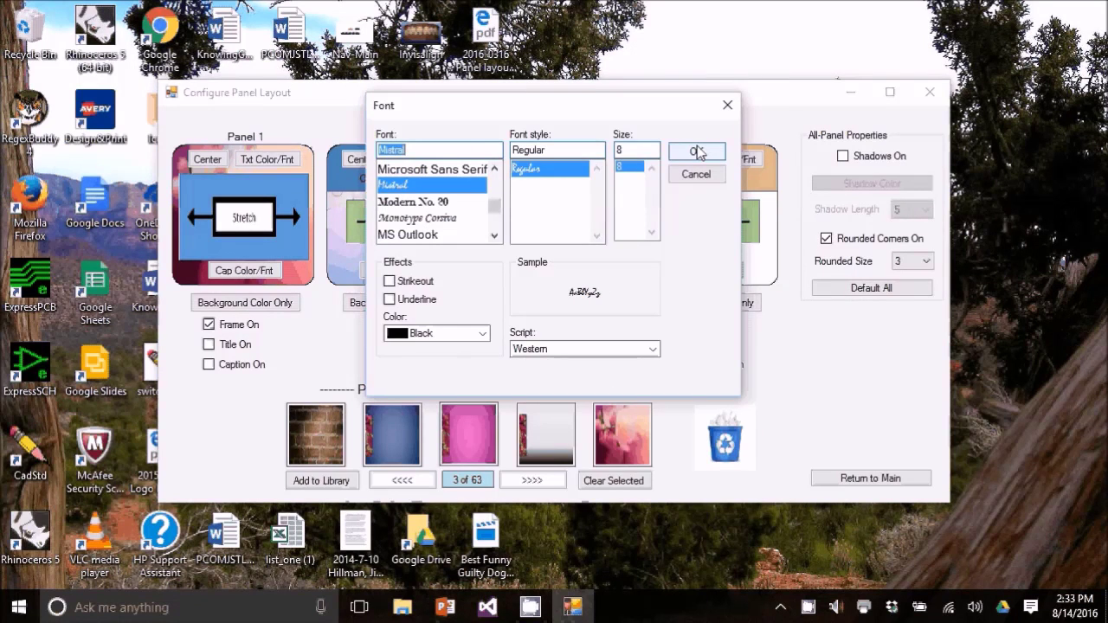
{"action": "left_click", "coordinate": [697, 152]}
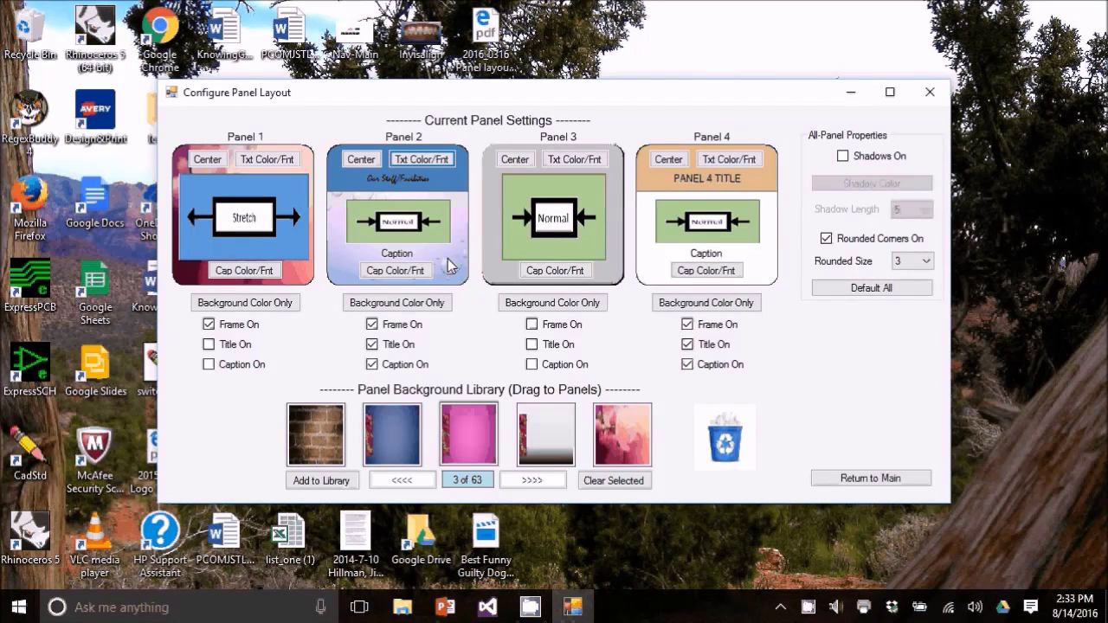
Change the background color of Panel 4's title bar to bright blue from the basic colors
{"action": "left_click", "coordinate": [642, 189]}
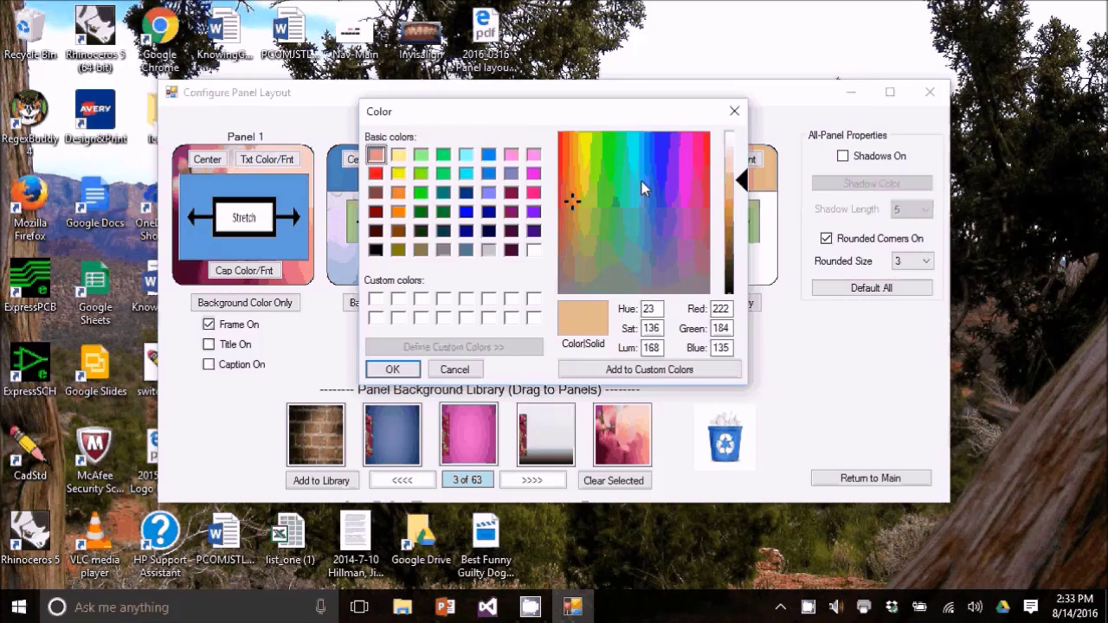
{"action": "left_click", "coordinate": [489, 155]}
{"action": "left_click", "coordinate": [394, 370]}
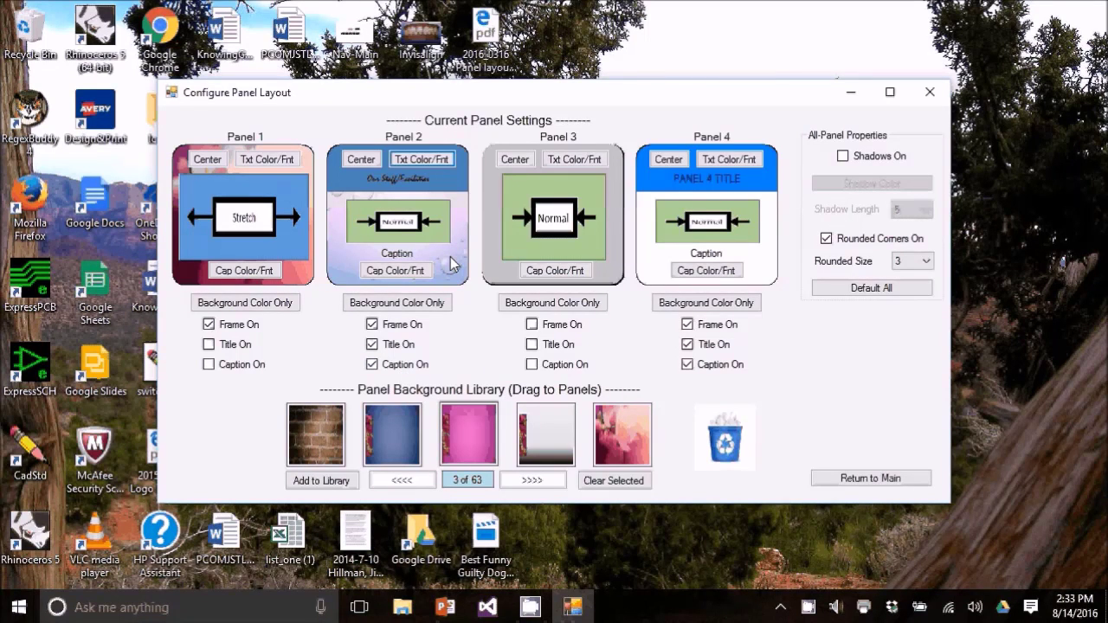
Remove Panel 2's background image and give the panel a solid pink background (RGB 255, 128, 192)
{"action": "left_click_drag", "start_coordinate": [450, 264], "coordinate": [749, 460]}
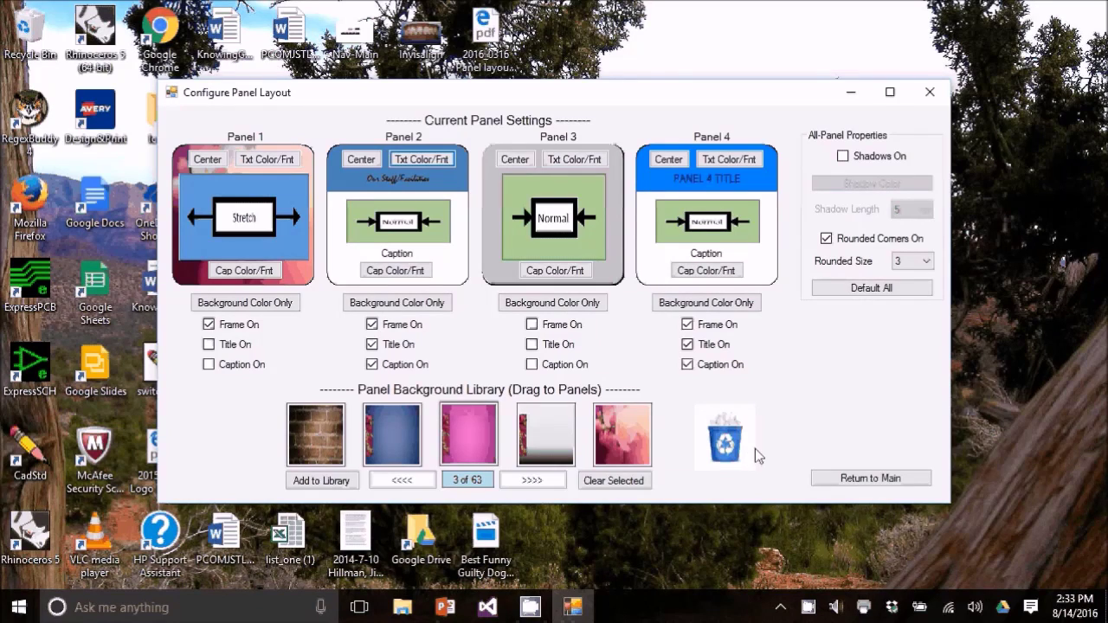
{"action": "left_click", "coordinate": [434, 308]}
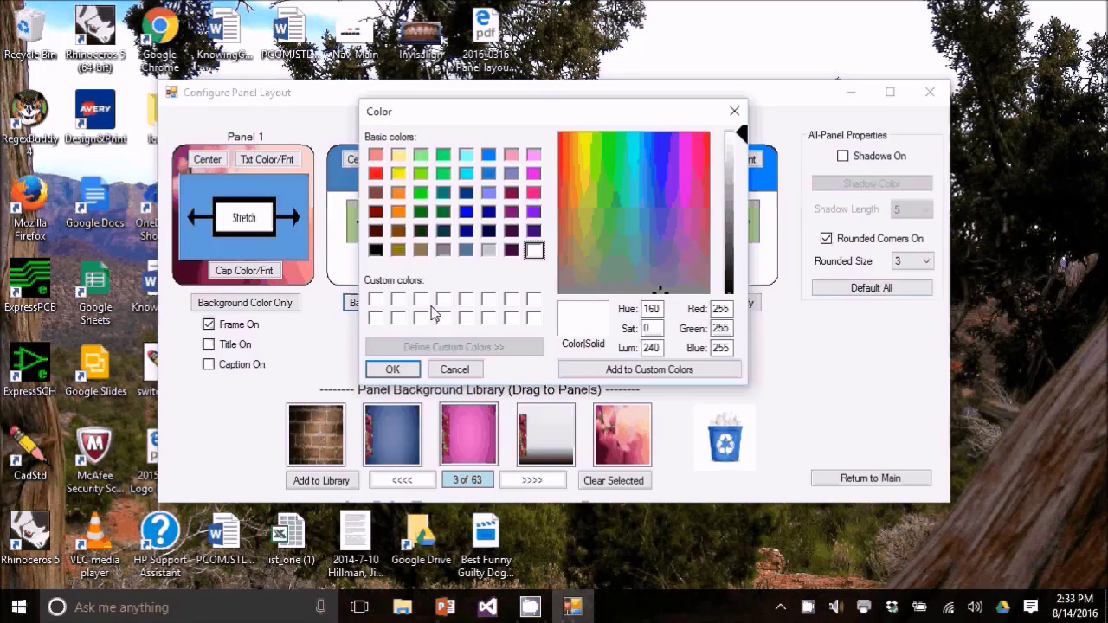
{"action": "left_click", "coordinate": [511, 155]}
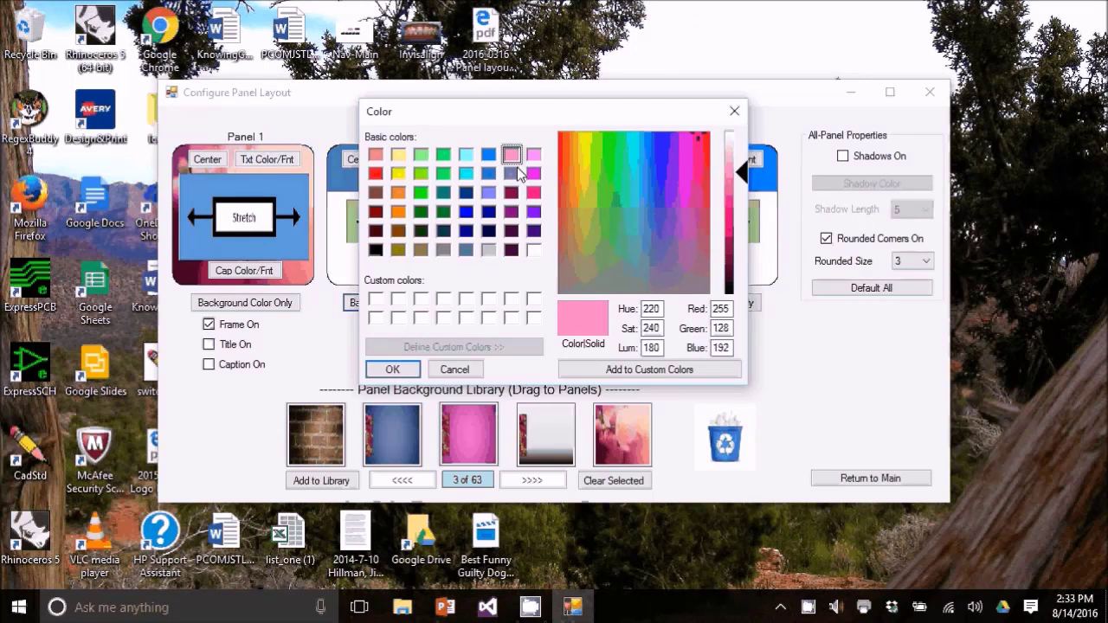
{"action": "left_click", "coordinate": [393, 369]}
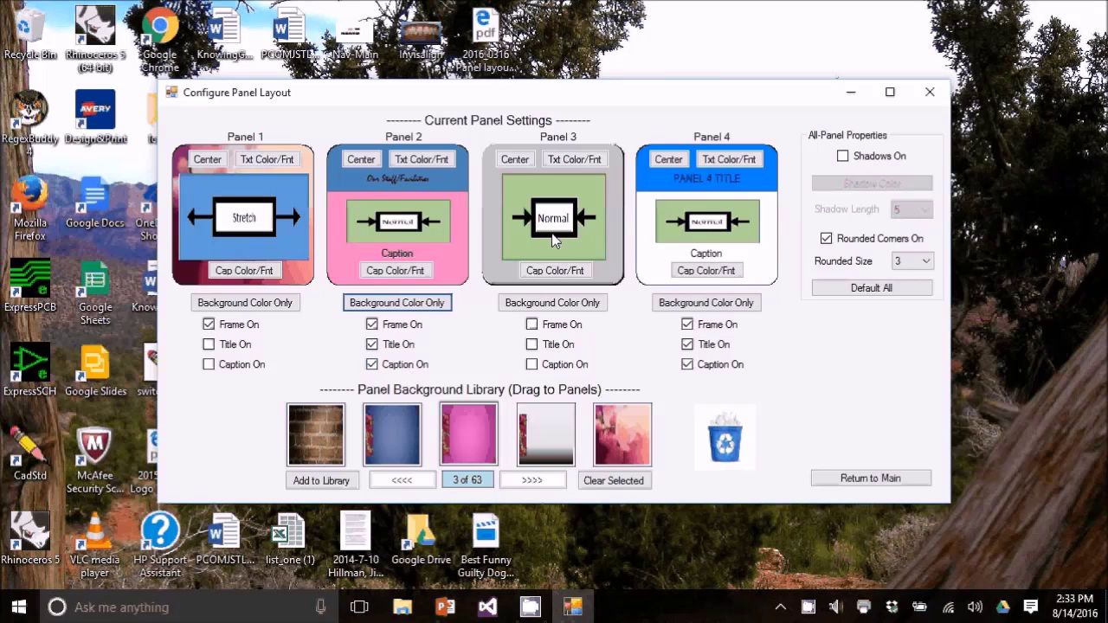
Toggle the all-panel shadows on and off, and the rounded corners off and on again
{"action": "left_click", "coordinate": [842, 157]}
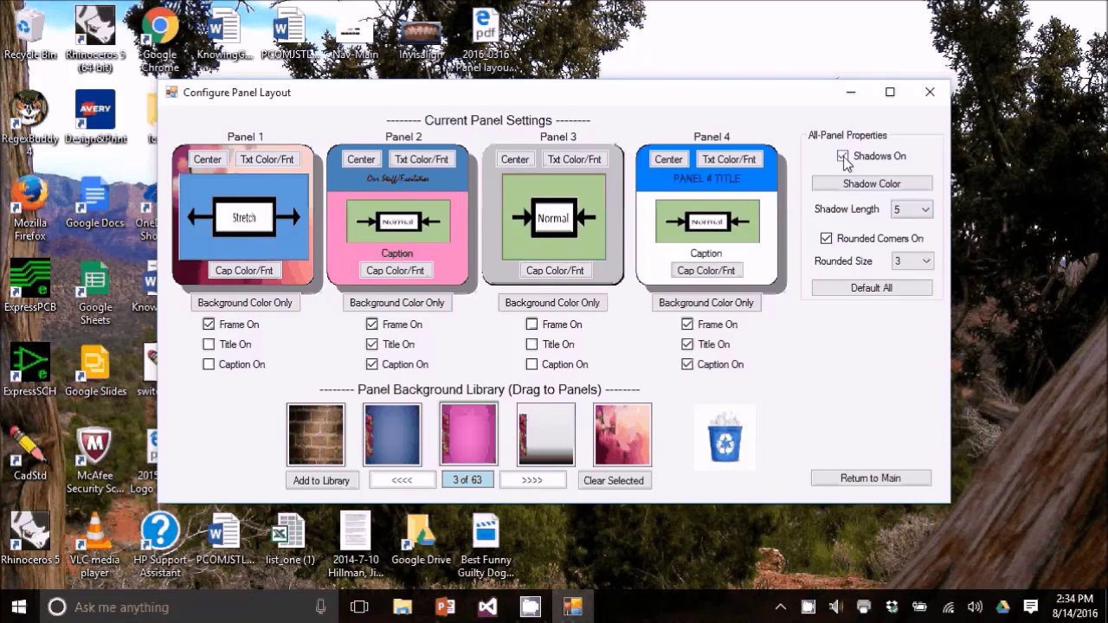
{"action": "left_click", "coordinate": [843, 156]}
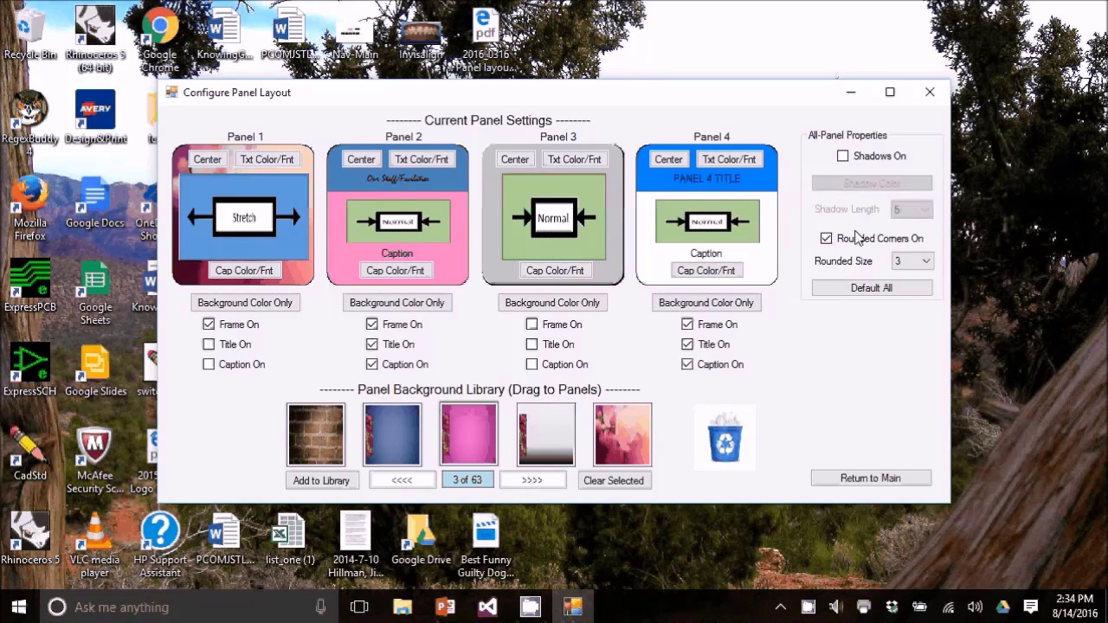
{"action": "left_click", "coordinate": [827, 240]}
{"action": "left_click", "coordinate": [826, 240]}
Return to the main menu, save the current configuration to the library and delete the old blue configuration with the Video panel
{"action": "left_click", "coordinate": [887, 484]}
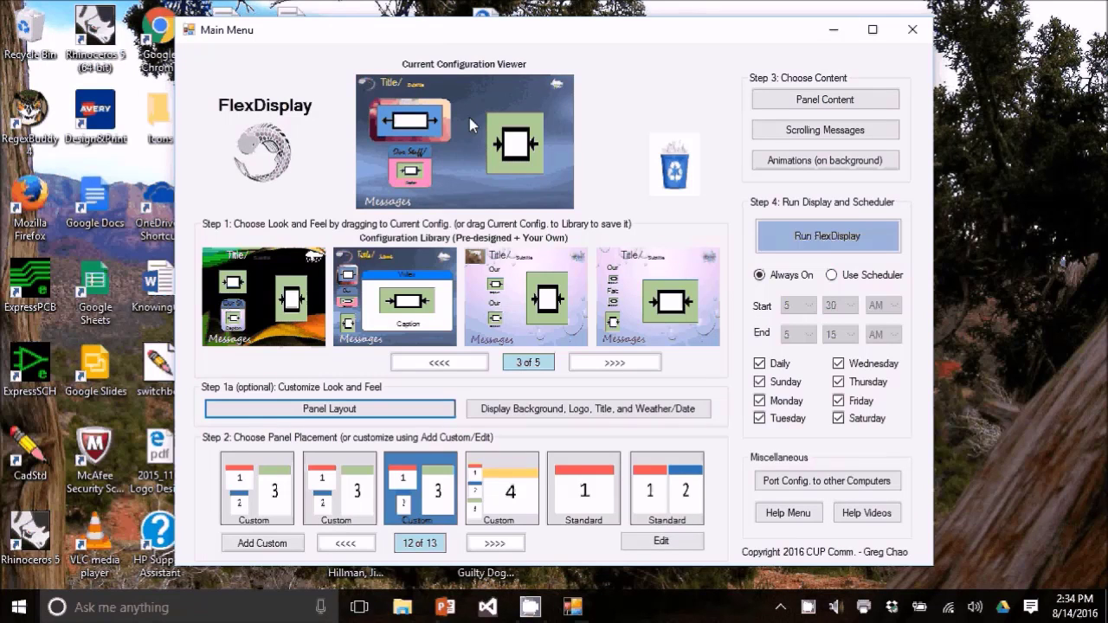
{"action": "left_click_drag", "start_coordinate": [469, 118], "coordinate": [529, 286]}
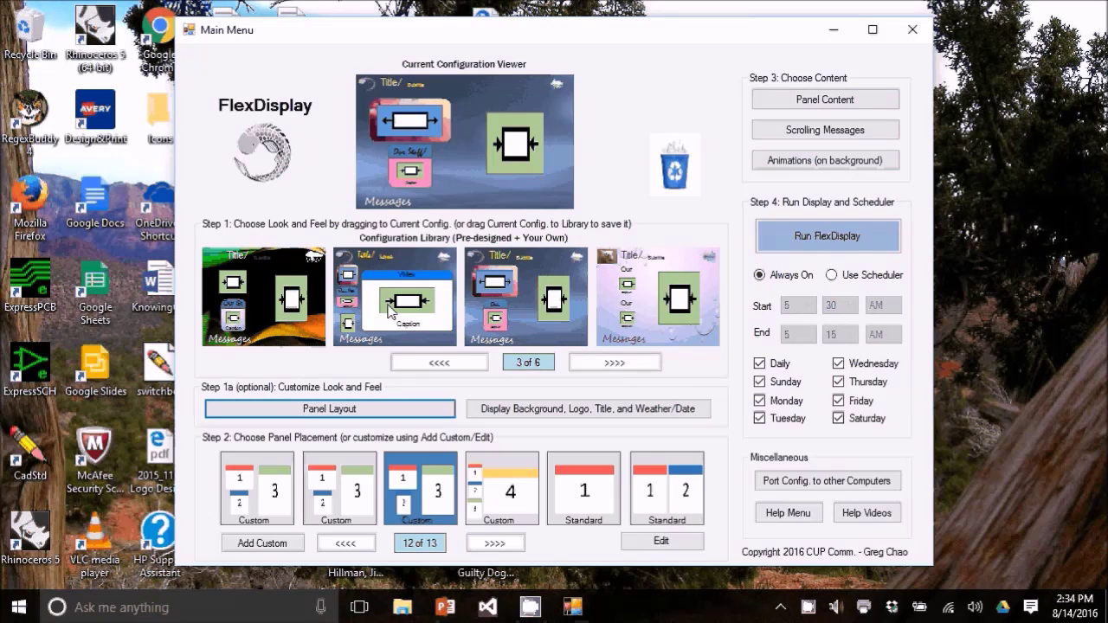
{"action": "left_click_drag", "start_coordinate": [388, 312], "coordinate": [676, 180]}
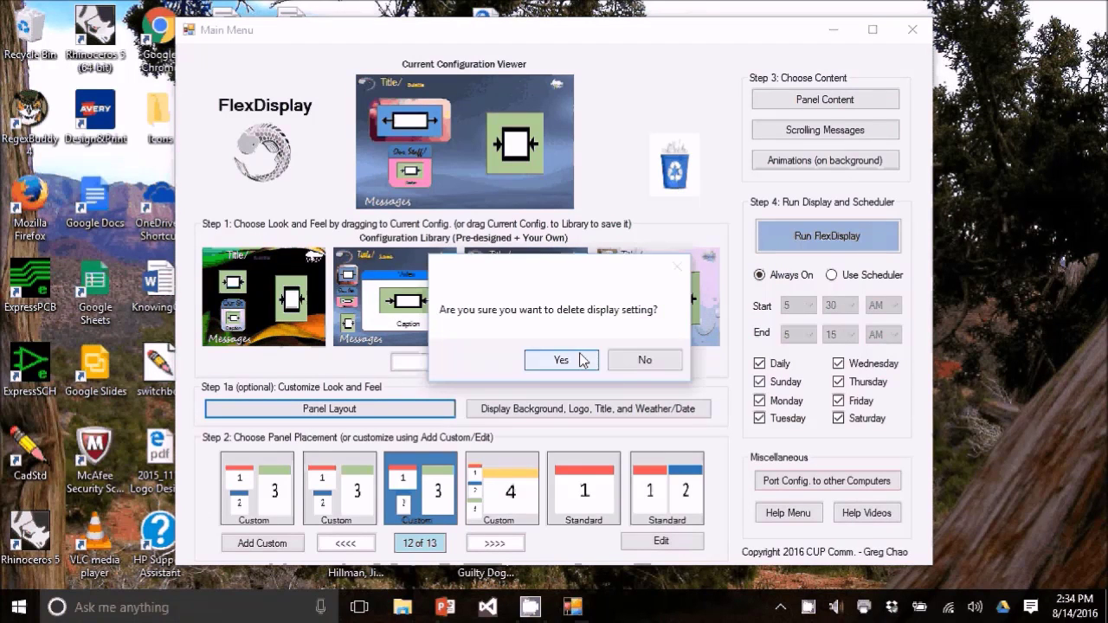
{"action": "left_click", "coordinate": [561, 360]}
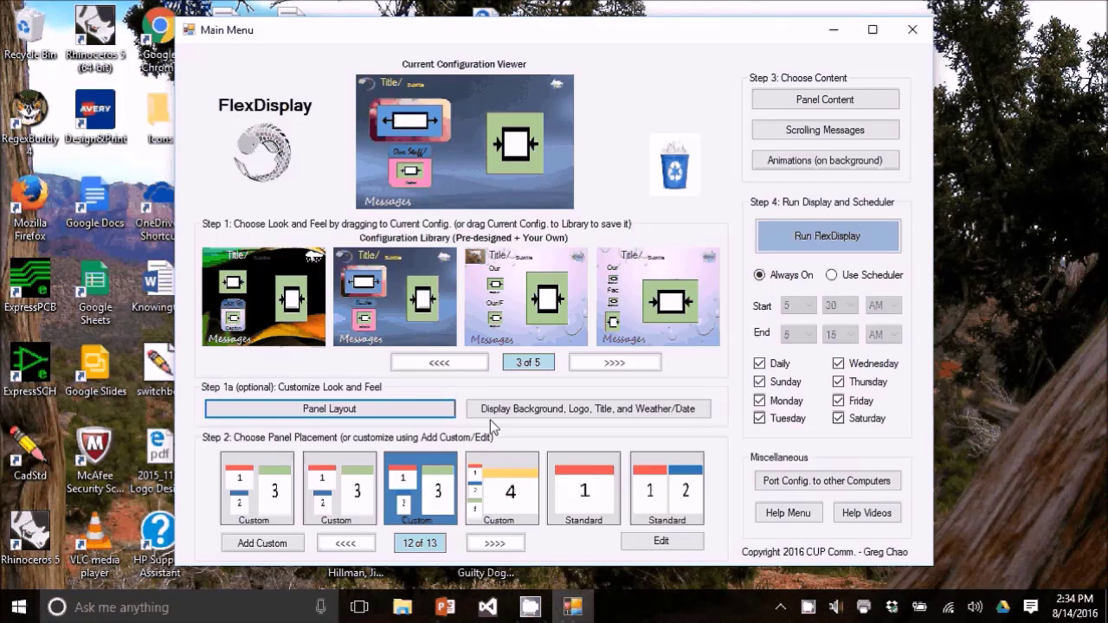
Choose the custom four-panel placement and narrow Panel 1 to a width of 14.1% at X-position 4.6%
{"action": "left_click", "coordinate": [597, 502]}
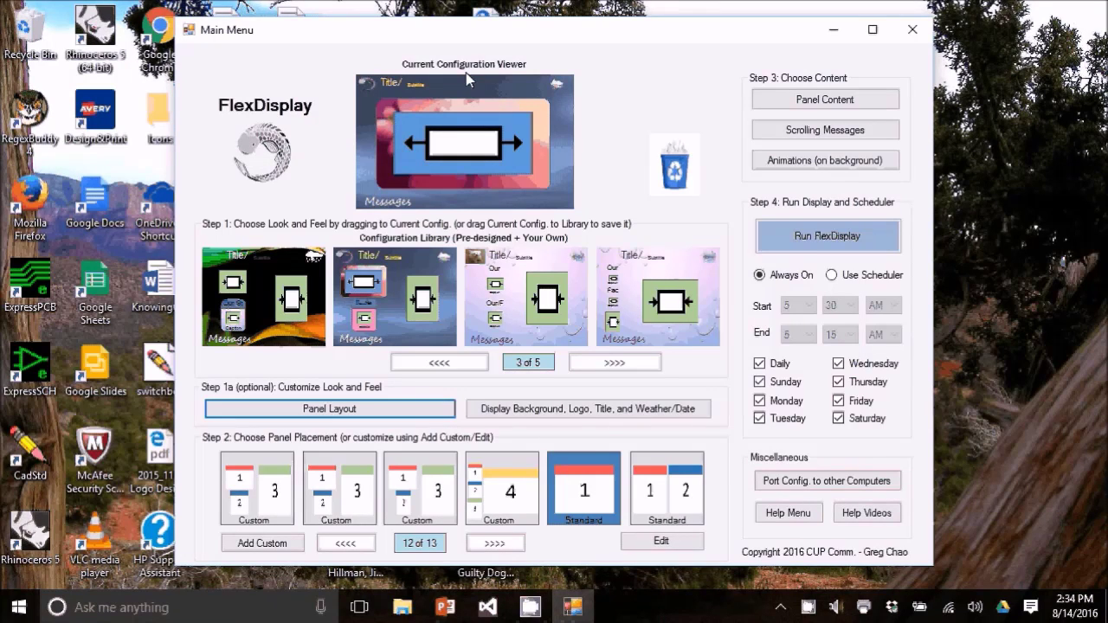
{"action": "left_click", "coordinate": [508, 500]}
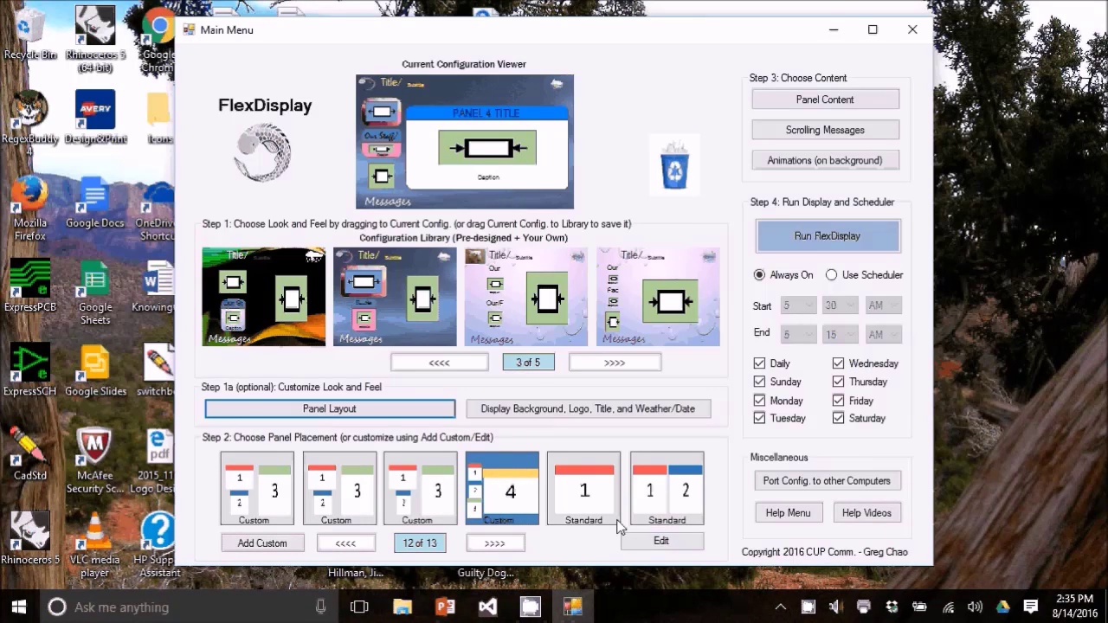
{"action": "left_click", "coordinate": [658, 543]}
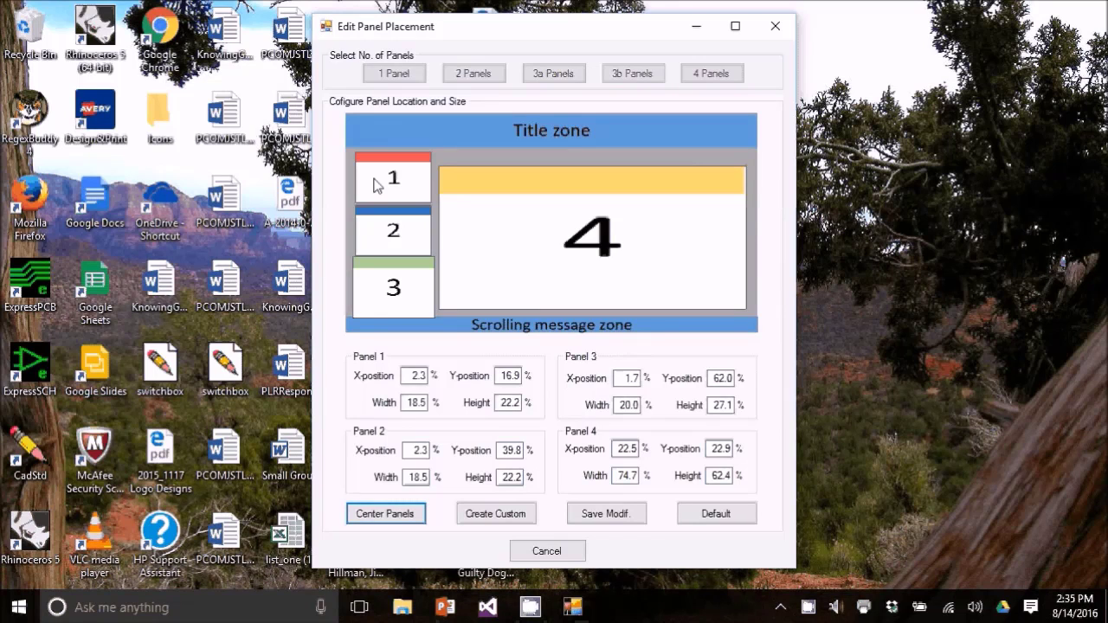
{"action": "left_click_drag", "start_coordinate": [357, 180], "coordinate": [416, 175]}
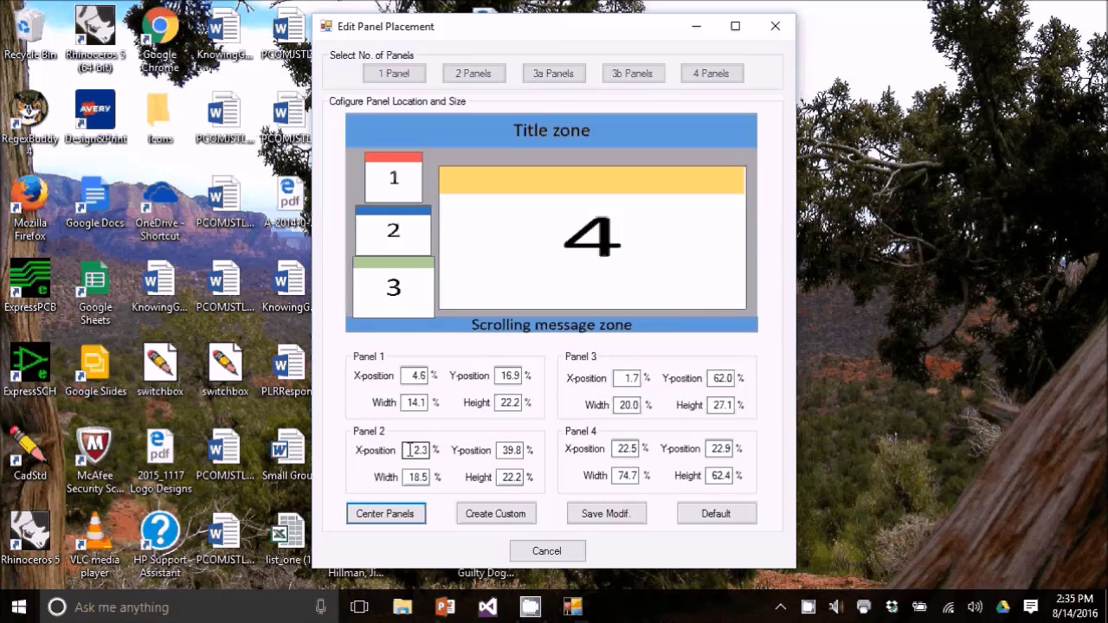
Set Panel 2's X-position to 4.6% and width to 14.1%, and save the modified placement
{"action": "left_click_drag", "start_coordinate": [411, 450], "coordinate": [428, 447]}
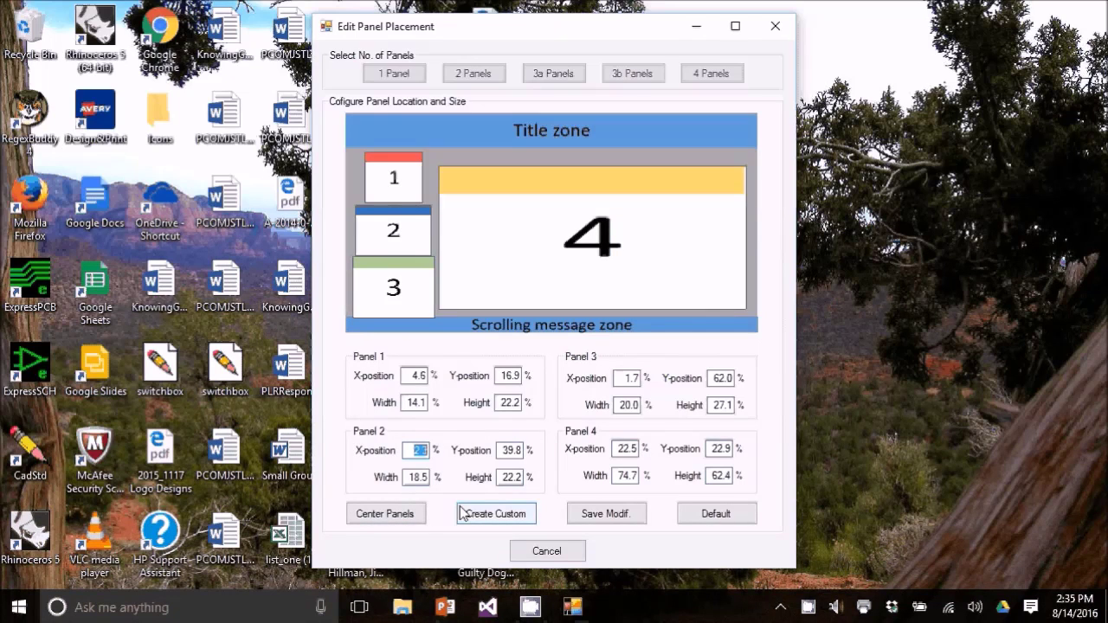
{"action": "type", "text": "4"}
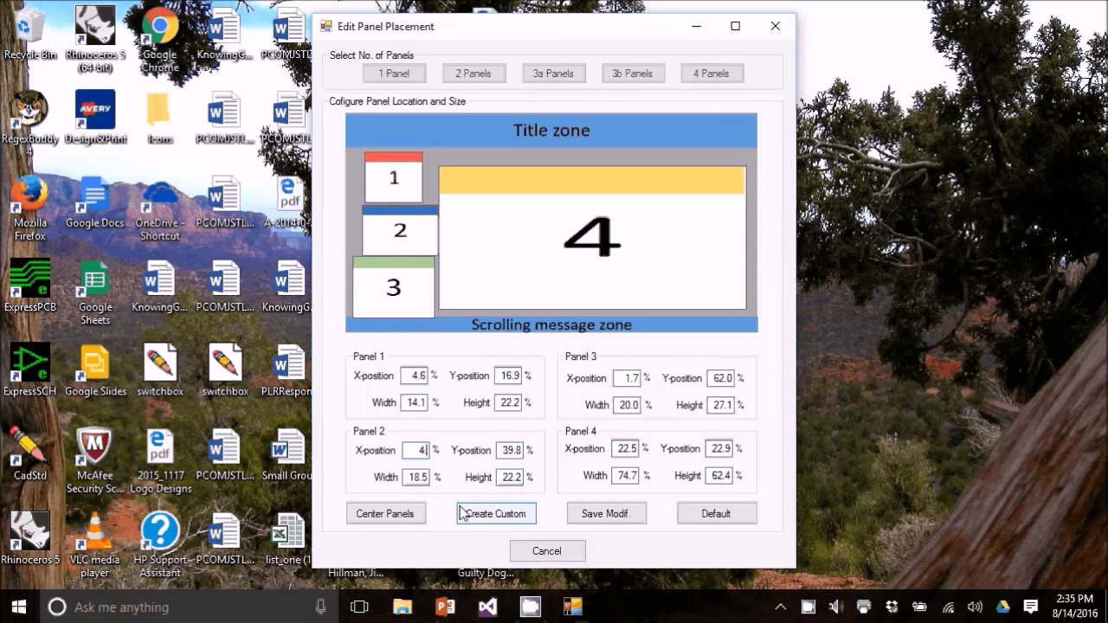
{"action": "type", "text": ".6"}
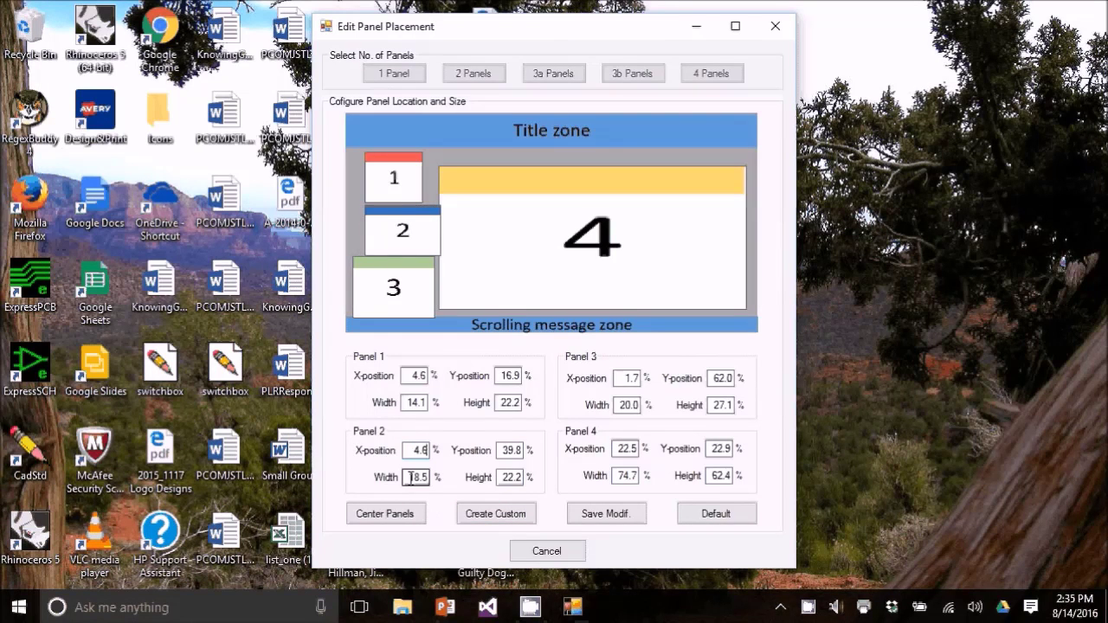
{"action": "left_click_drag", "start_coordinate": [406, 477], "coordinate": [431, 487]}
{"action": "type", "text": "14"}
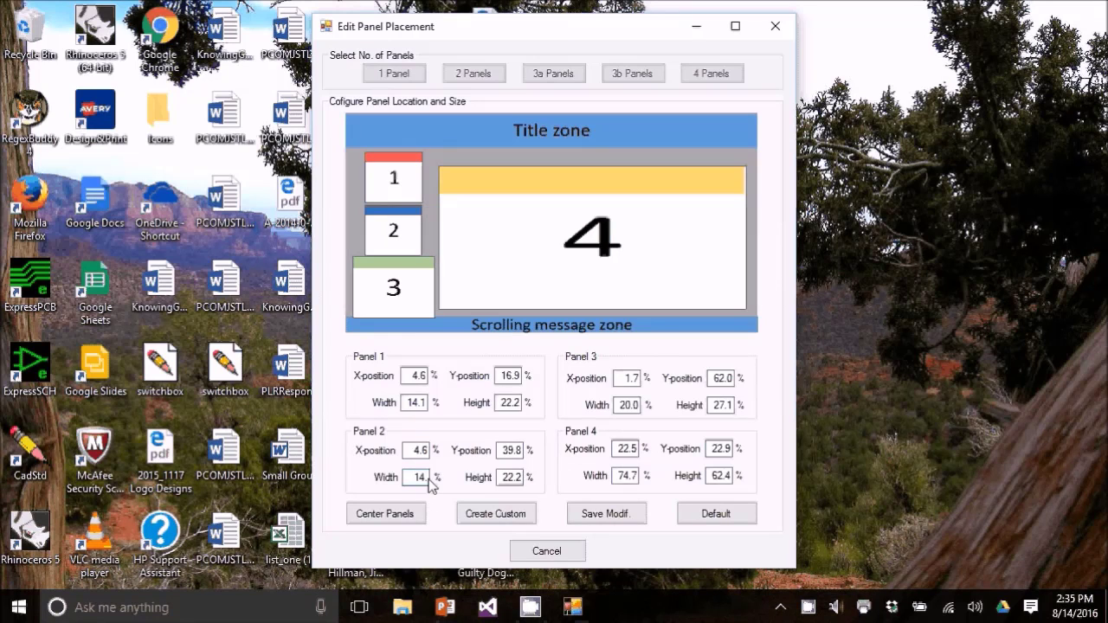
{"action": "type", "text": ".1"}
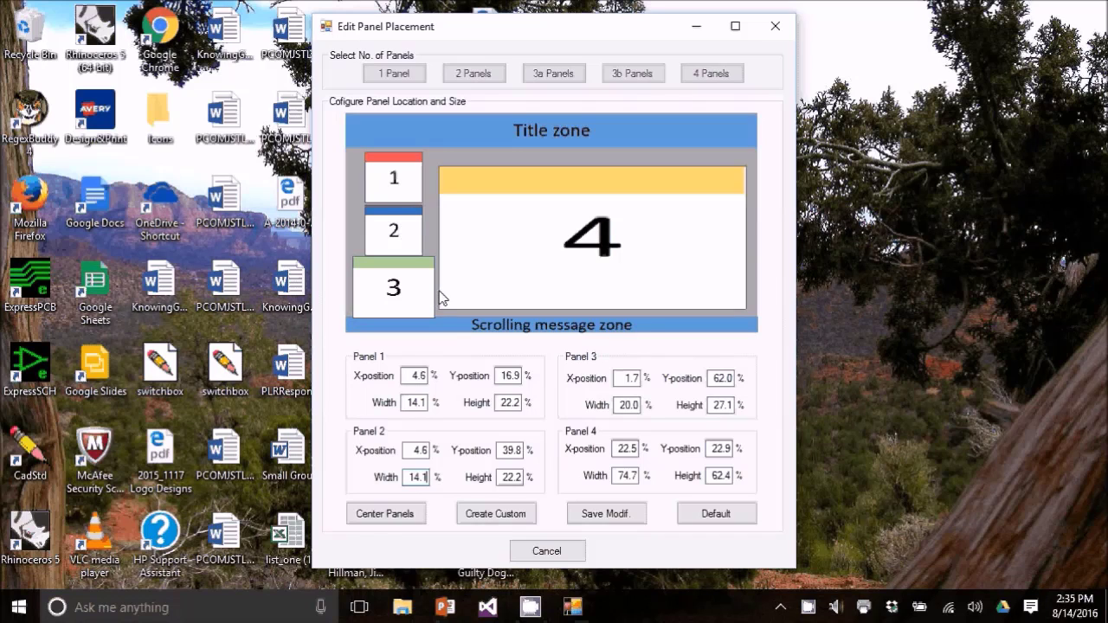
{"action": "left_click", "coordinate": [606, 514]}
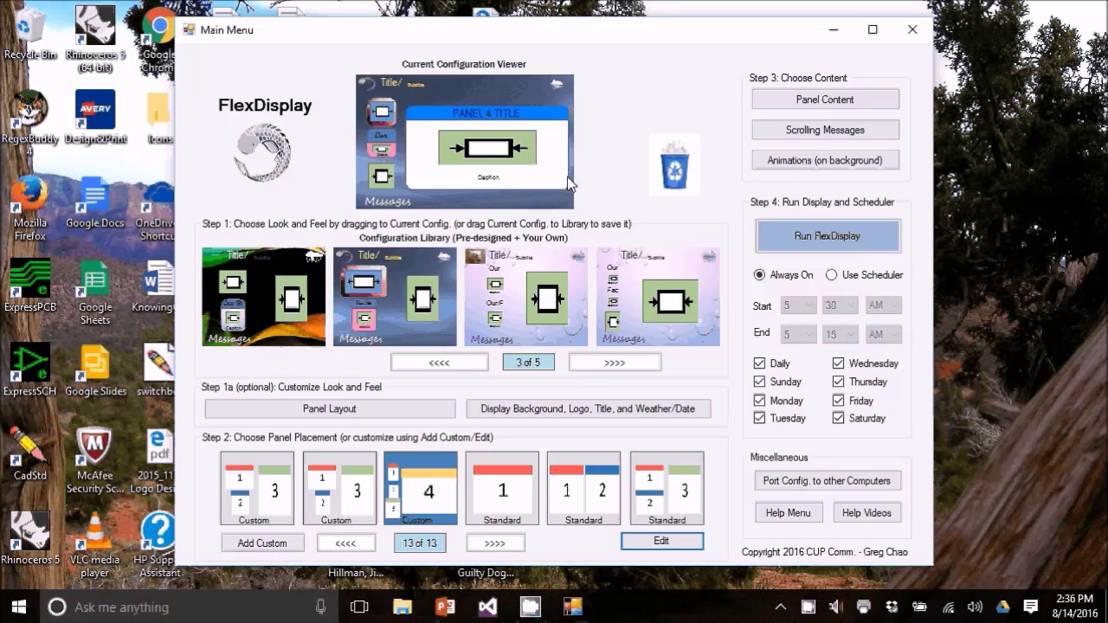
Save the current four-panel configuration to the library and delete the earlier saved three-panel version on the blue background
{"action": "left_click_drag", "start_coordinate": [512, 105], "coordinate": [541, 296]}
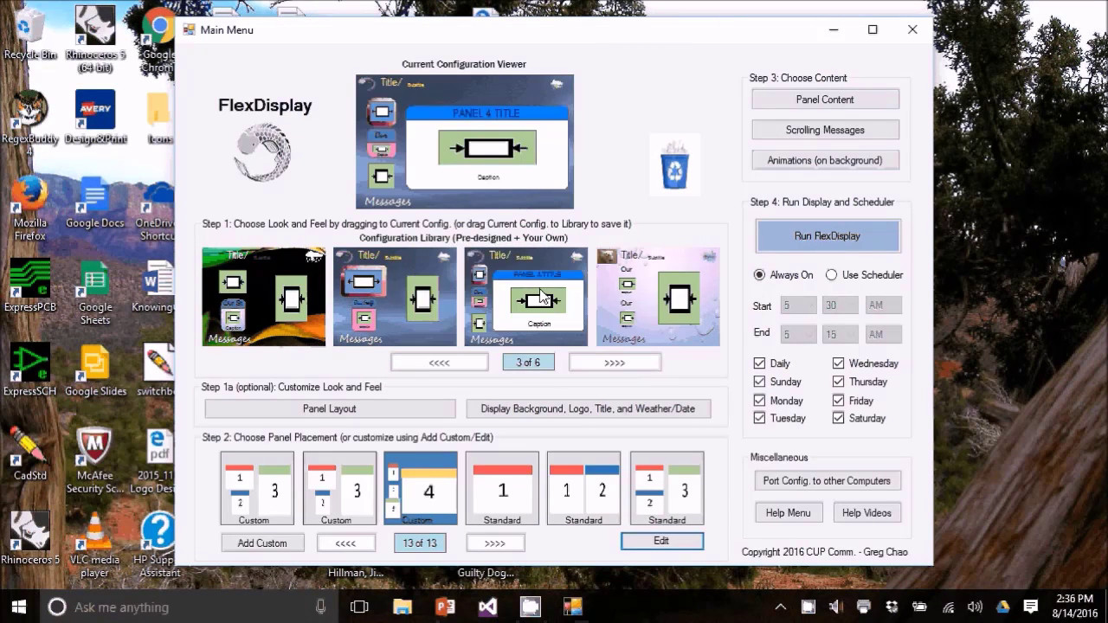
{"action": "left_click_drag", "start_coordinate": [386, 305], "coordinate": [664, 167]}
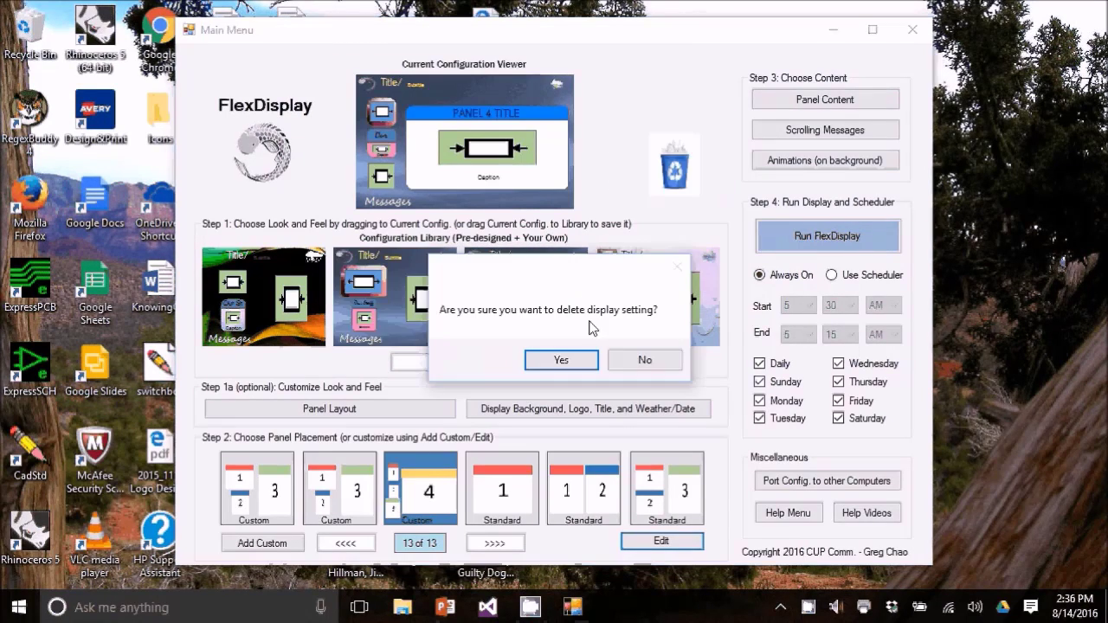
{"action": "left_click", "coordinate": [561, 360]}
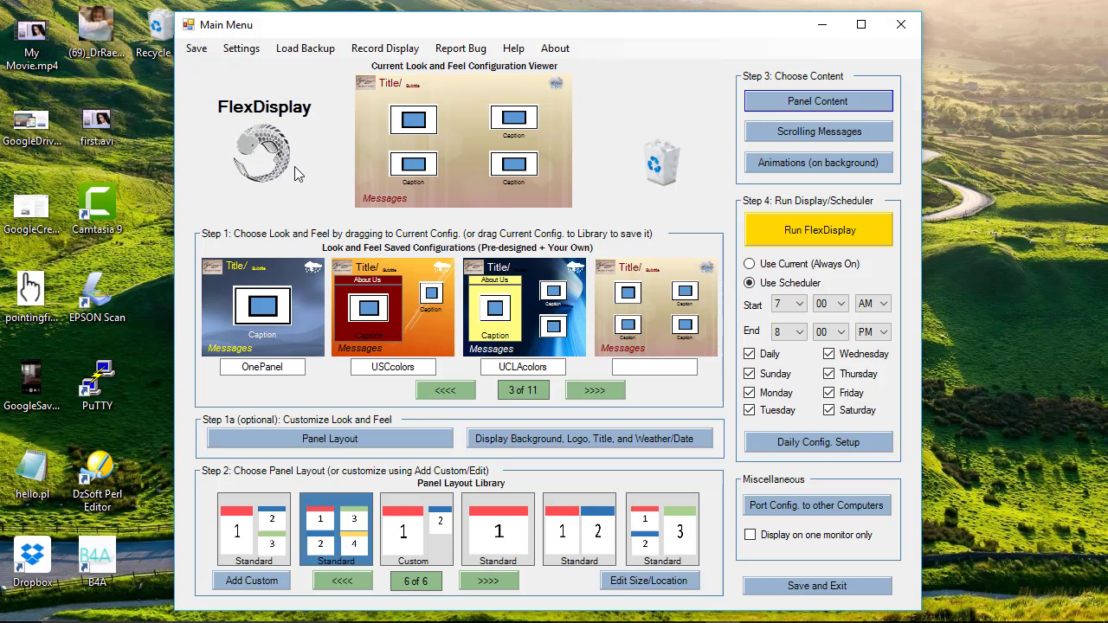
Open the panel content settings and review the contents assigned to Panels 2, 3 and 4
{"action": "left_click", "coordinate": [800, 112]}
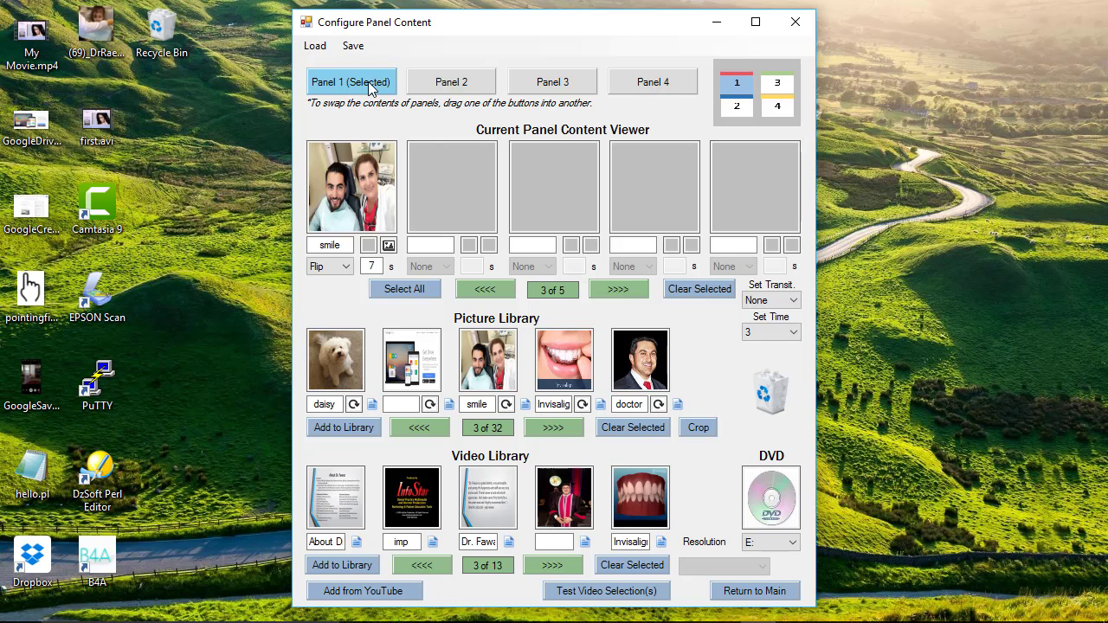
{"action": "left_click", "coordinate": [422, 87]}
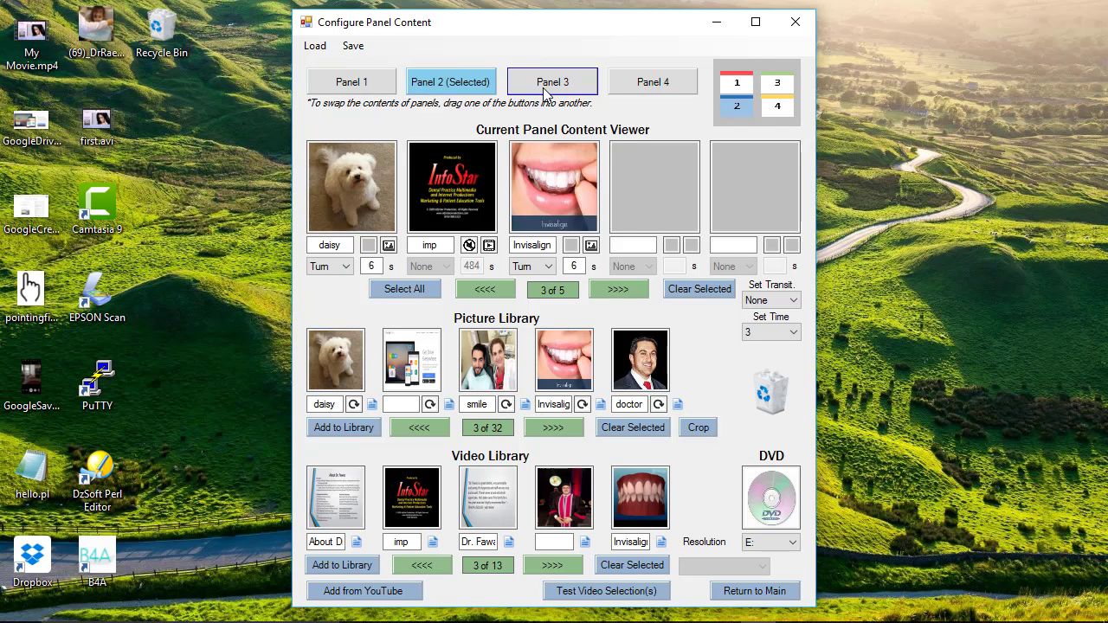
{"action": "left_click", "coordinate": [546, 88]}
{"action": "left_click", "coordinate": [654, 88]}
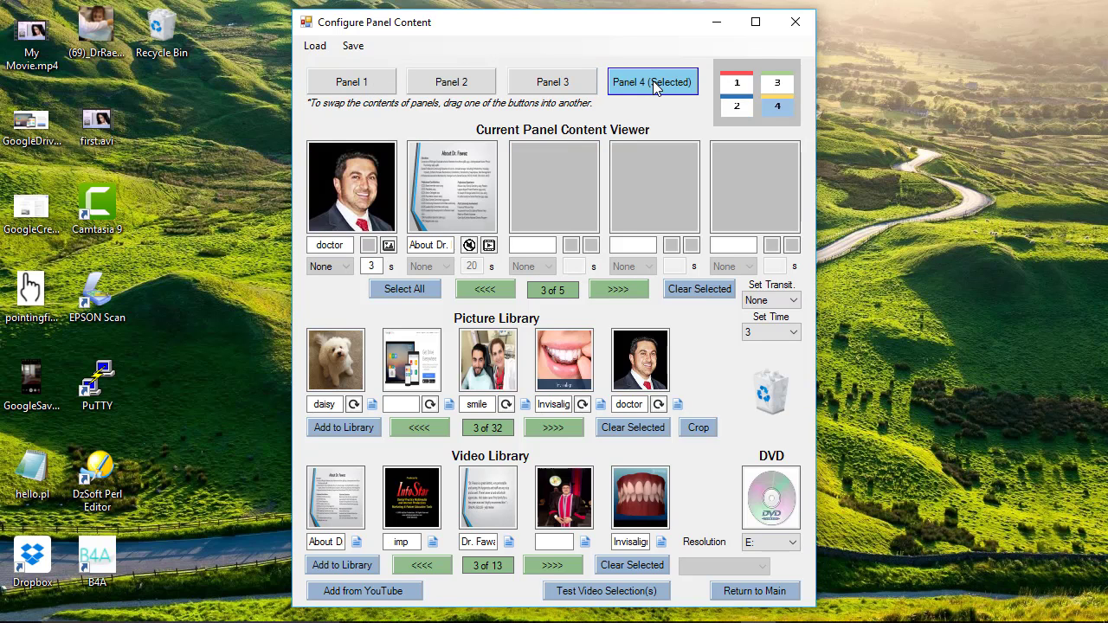
Add the Google Drive devices picture, the smile picture and the Invisalign picture to Panel 1's empty content slots
{"action": "left_click", "coordinate": [376, 86]}
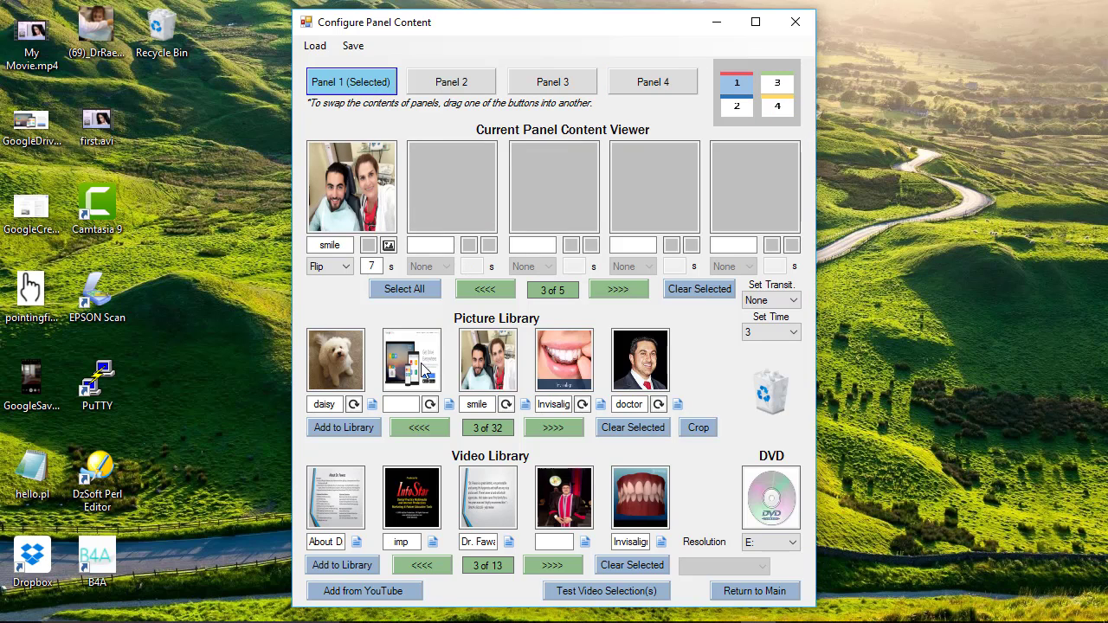
{"action": "left_click_drag", "start_coordinate": [424, 370], "coordinate": [456, 239]}
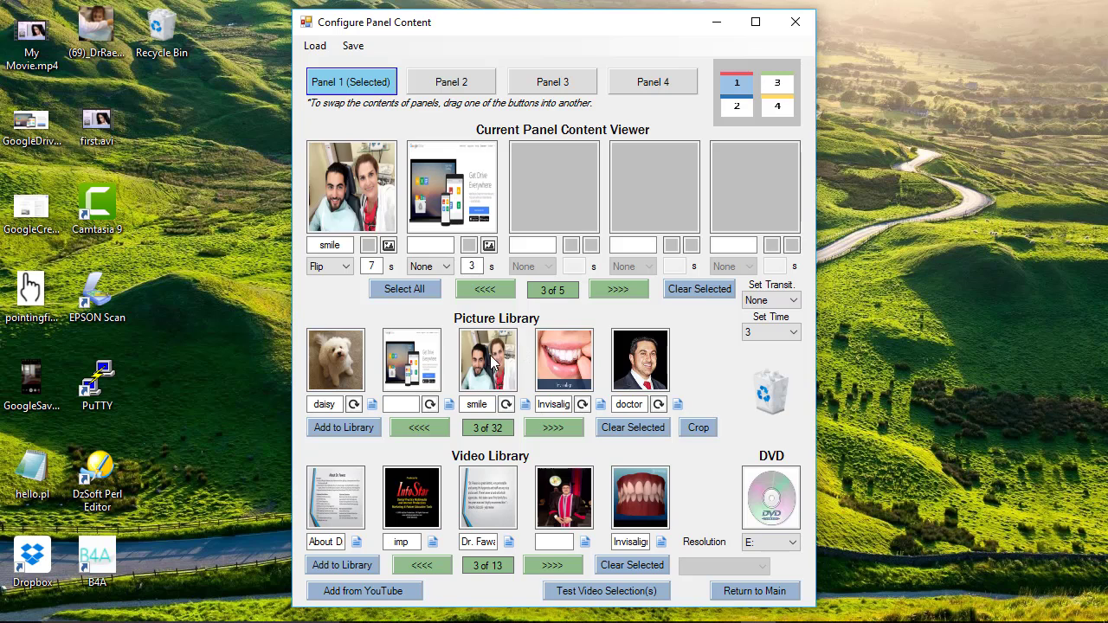
{"action": "left_click_drag", "start_coordinate": [490, 359], "coordinate": [556, 178]}
{"action": "left_click_drag", "start_coordinate": [569, 363], "coordinate": [644, 181]}
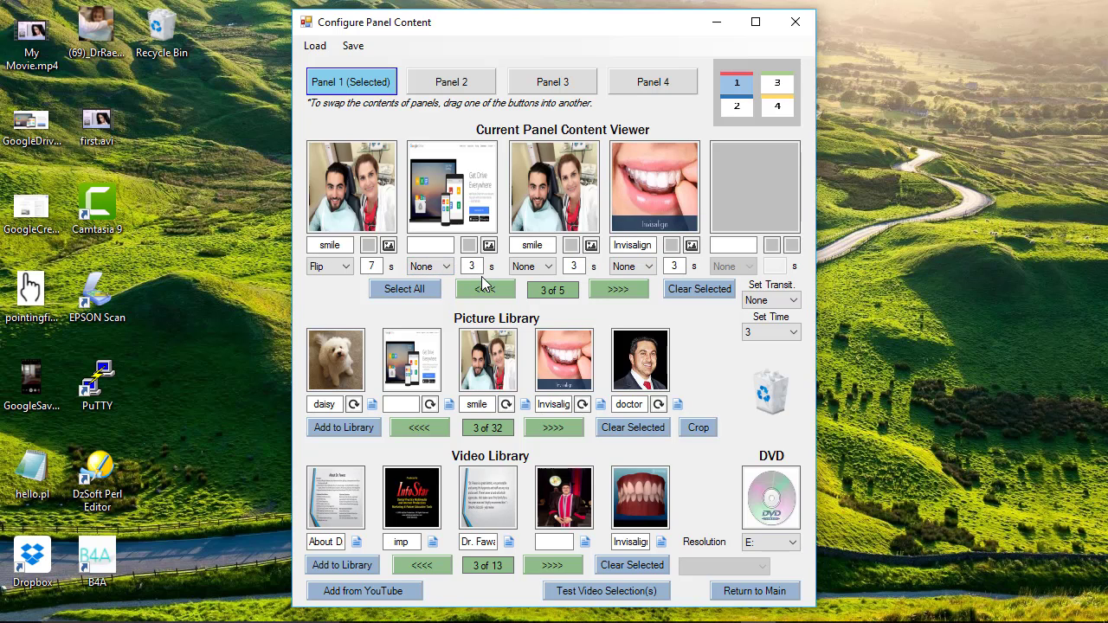
Set the transitions of Panel 1's second, third and fourth pictures to Zoom, Turn and Fade respectively
{"action": "left_click", "coordinate": [444, 268]}
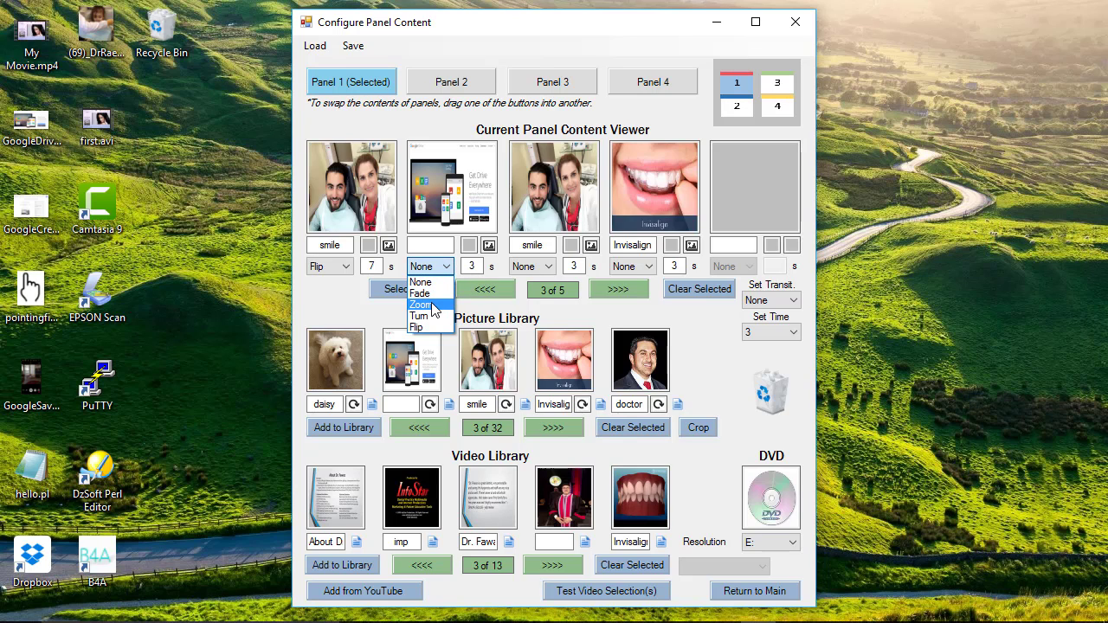
{"action": "left_click", "coordinate": [430, 308]}
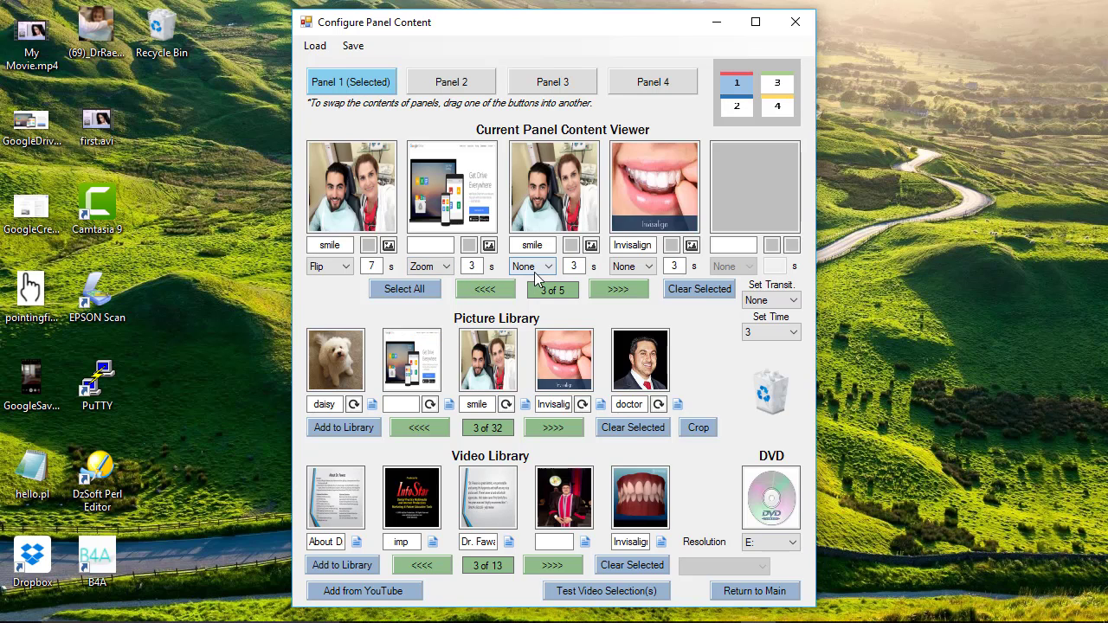
{"action": "left_click", "coordinate": [531, 266]}
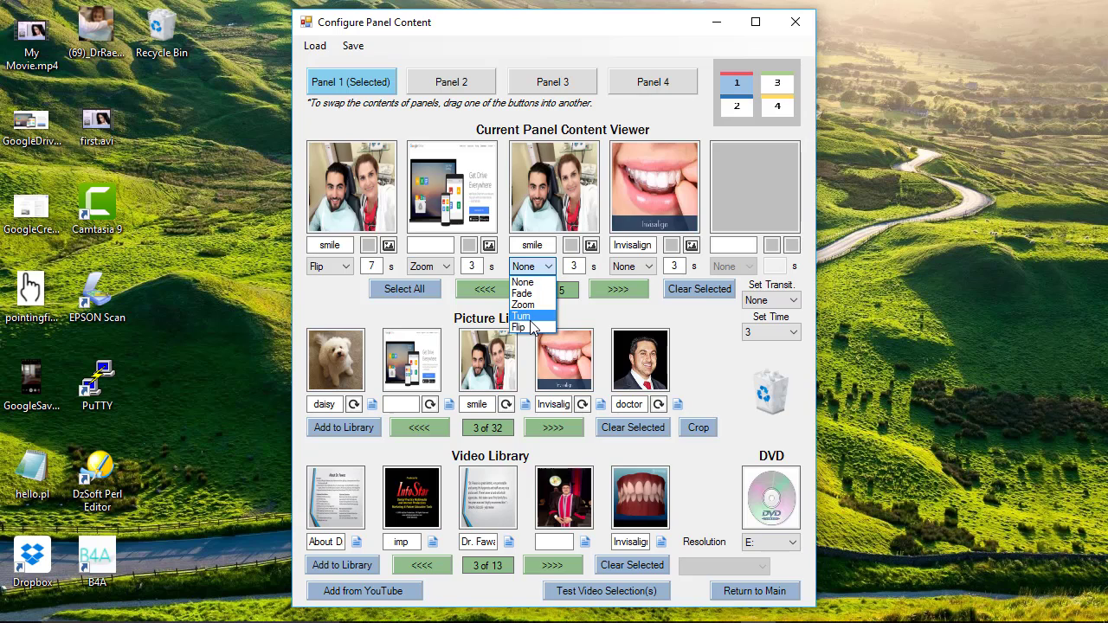
{"action": "left_click", "coordinate": [529, 317]}
{"action": "left_click", "coordinate": [637, 266]}
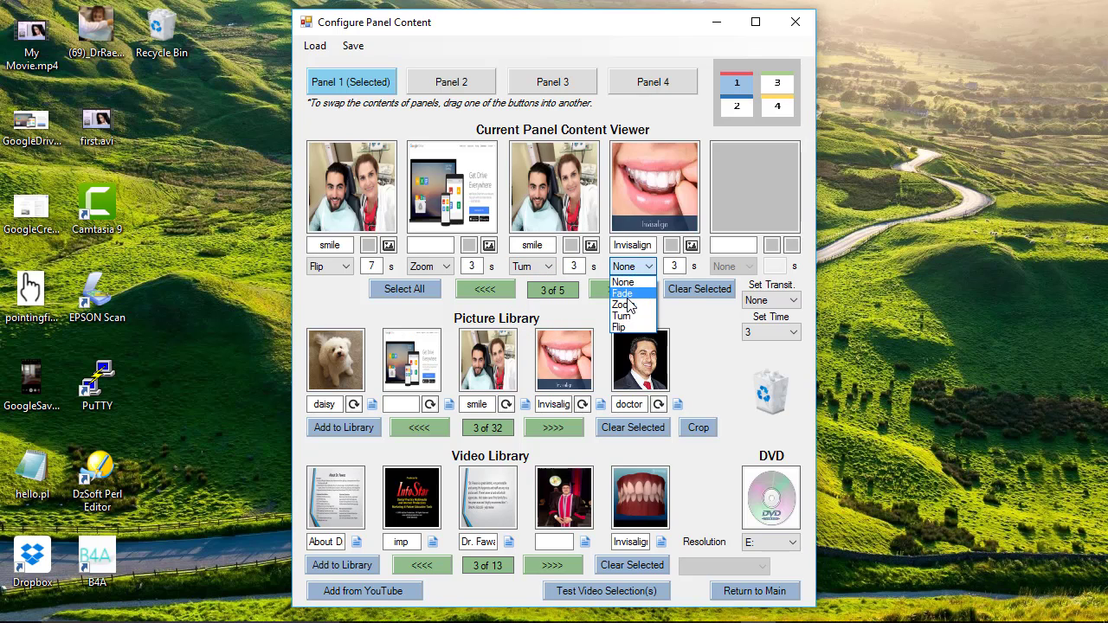
{"action": "left_click", "coordinate": [632, 324]}
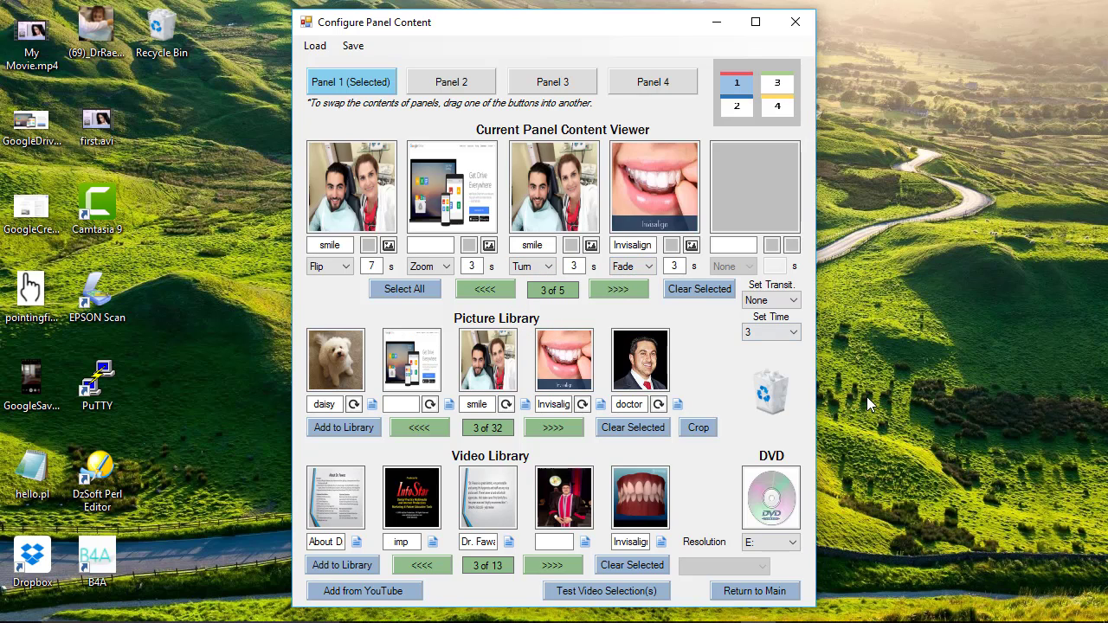
Apply the Flip transition to all of Panel 1's pictures at once
{"action": "left_click", "coordinate": [782, 301]}
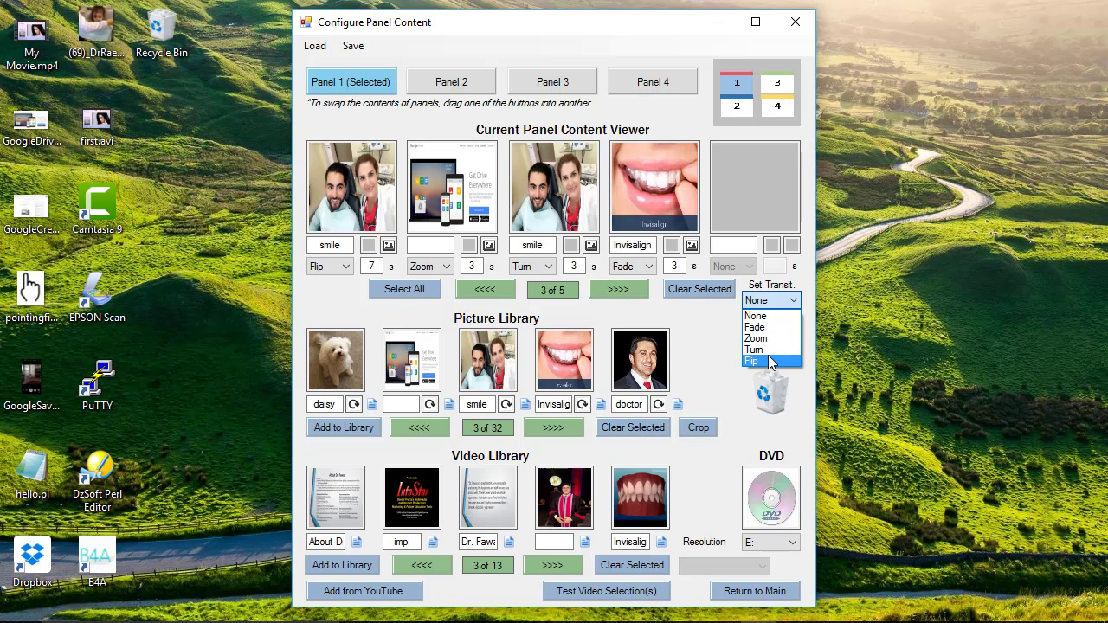
{"action": "left_click", "coordinate": [768, 355]}
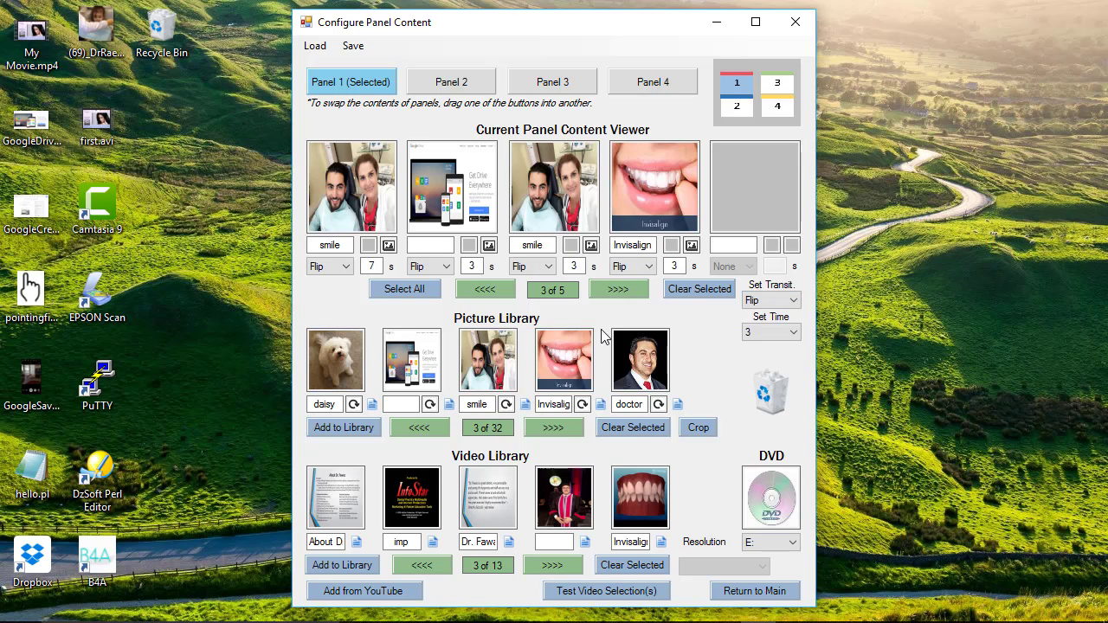
Set the display time of Panel 1's second picture to 4 seconds
{"action": "left_click", "coordinate": [371, 266]}
{"action": "type", "text": "7"}
{"action": "key", "text": "BackSpace"}
{"action": "type", "text": "4"}
Apply a 10-second display time to all of Panel 1's pictures at once
{"action": "left_click", "coordinate": [783, 334]}
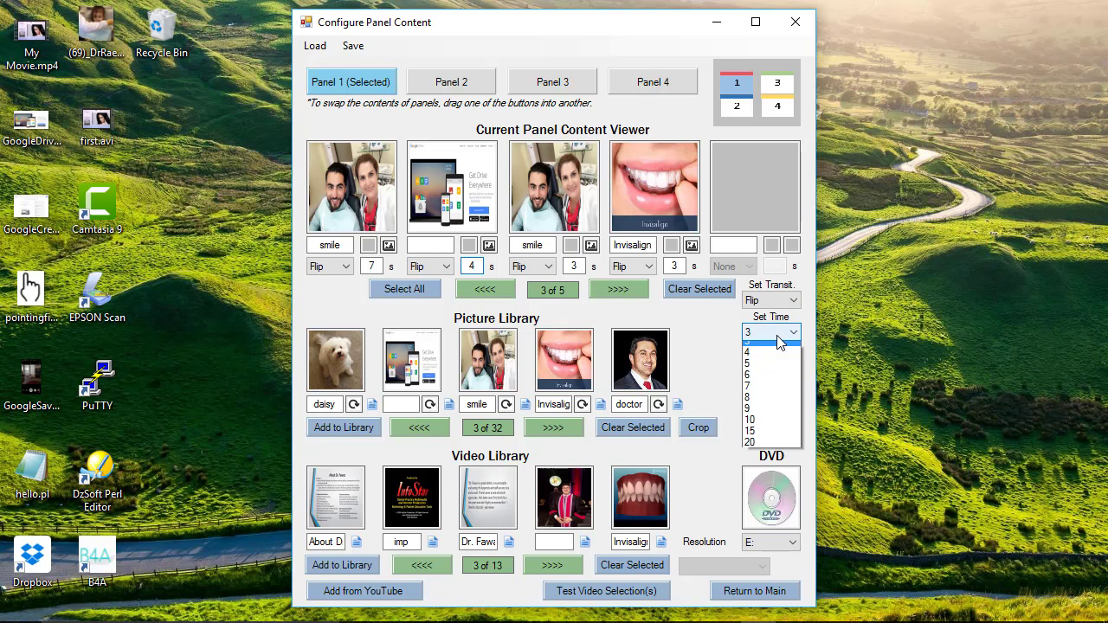
{"action": "left_click", "coordinate": [760, 424]}
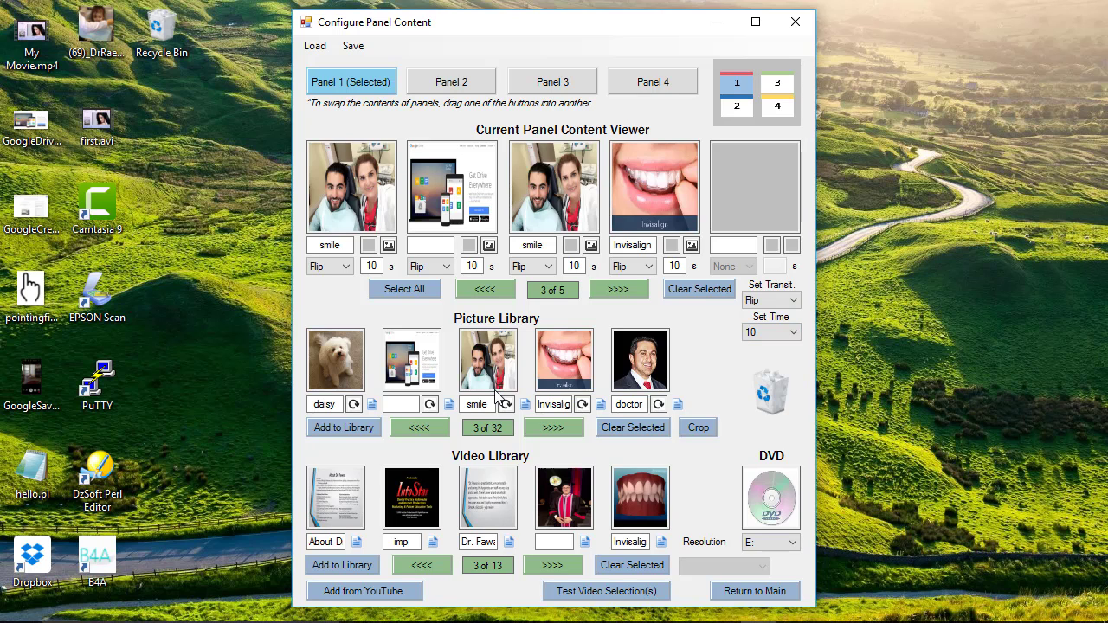
Rotate the Google Drive devices picture in the picture library through four quarter turns
{"action": "left_click", "coordinate": [431, 405]}
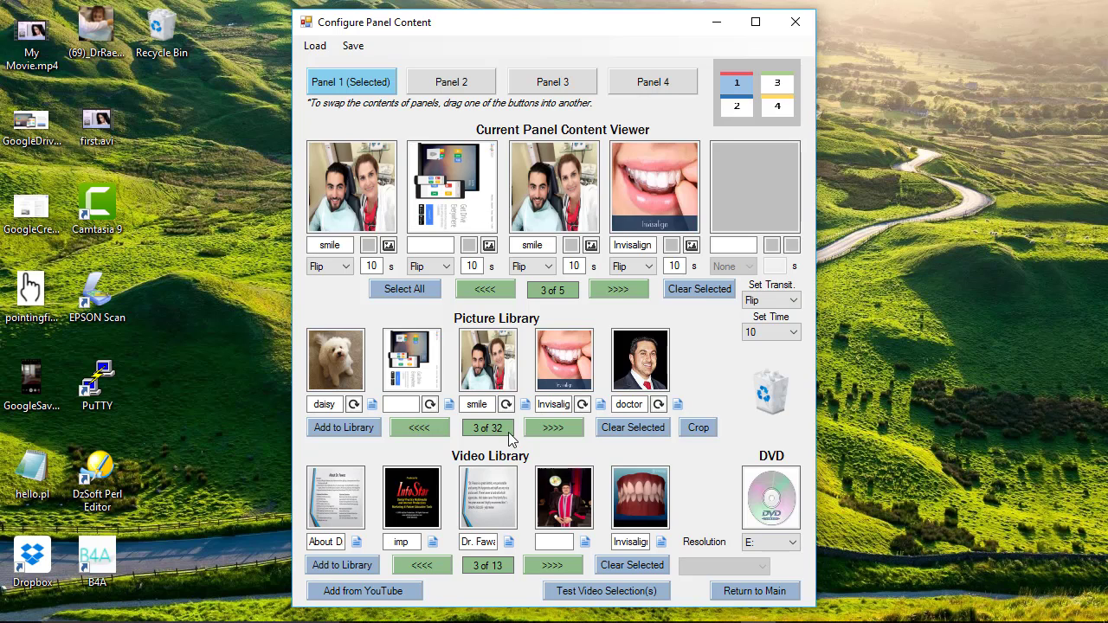
{"action": "left_click", "coordinate": [431, 405]}
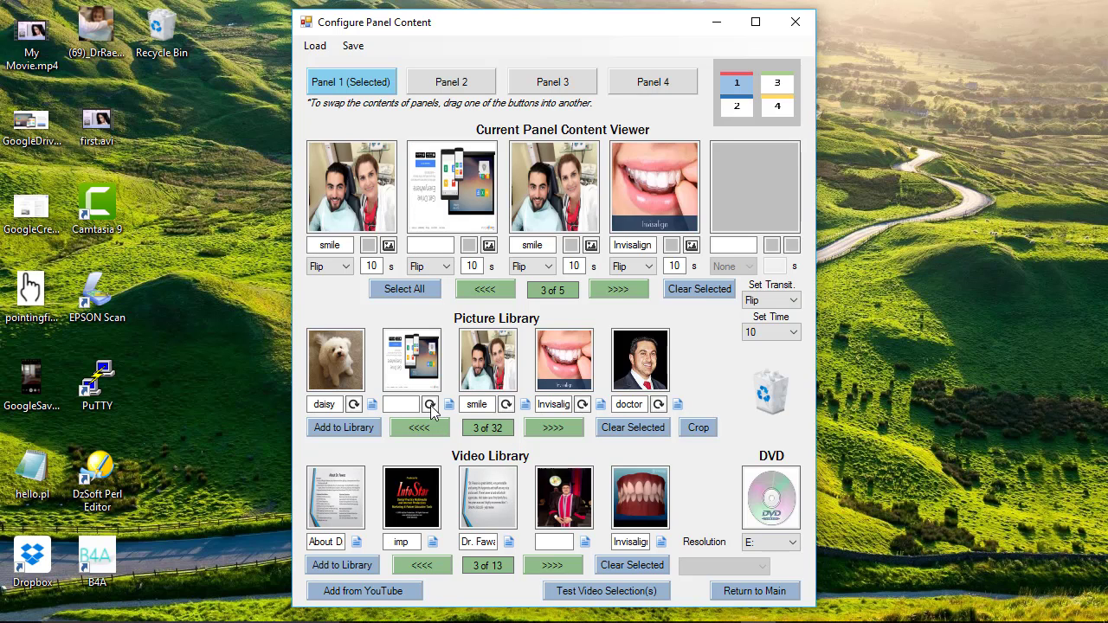
{"action": "left_click", "coordinate": [431, 406]}
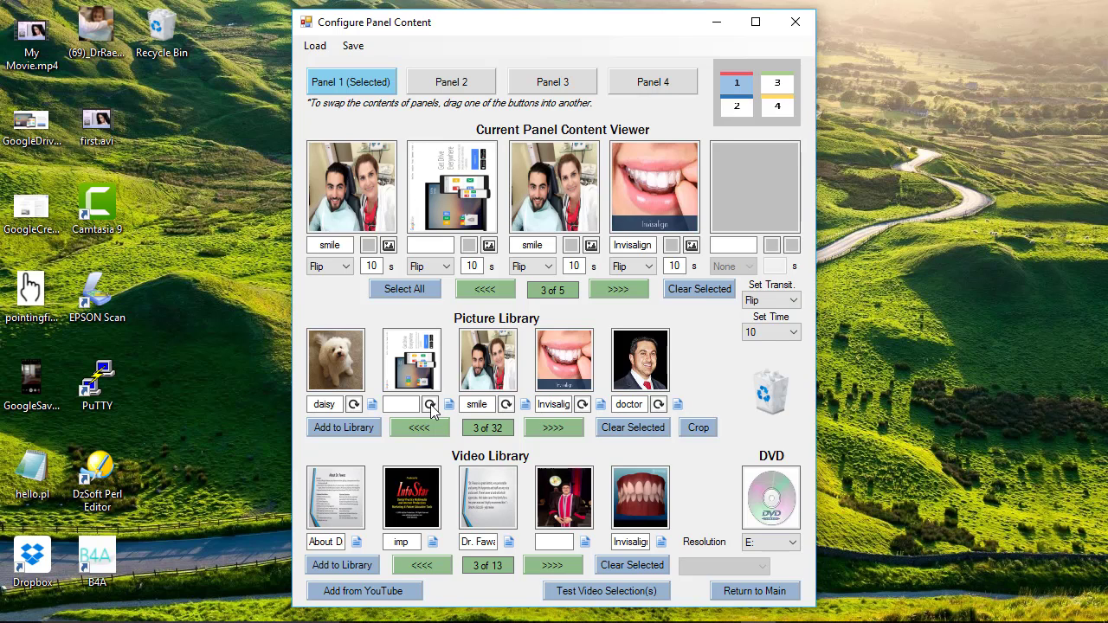
{"action": "left_click", "coordinate": [430, 405]}
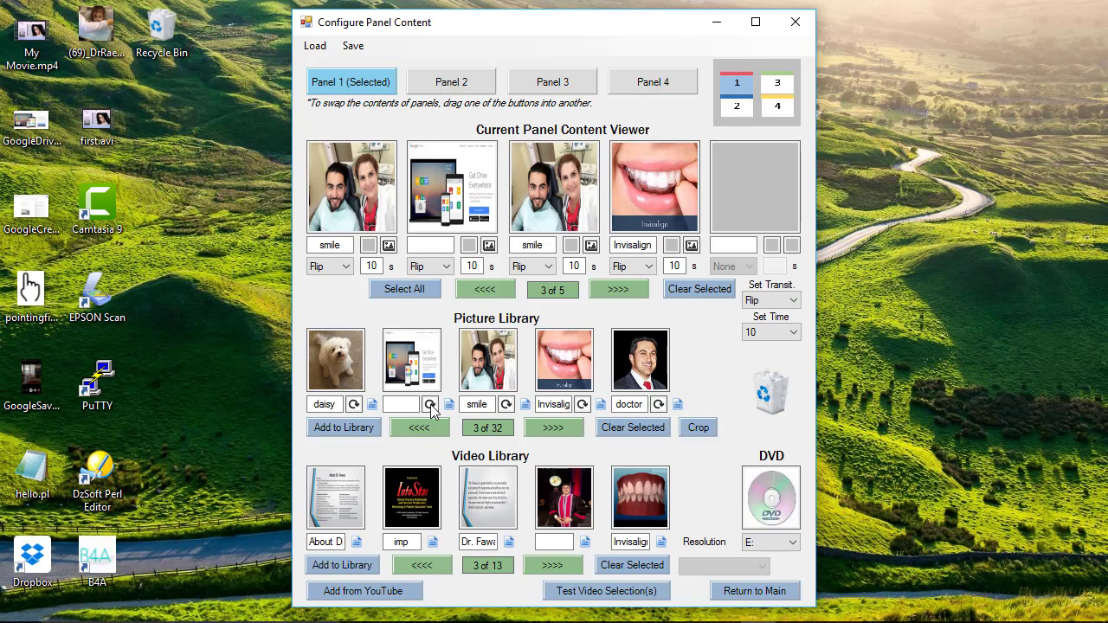
Delete the close-up daisy picture from the picture library
{"action": "left_click", "coordinate": [553, 427]}
{"action": "left_click", "coordinate": [553, 428]}
{"action": "left_click", "coordinate": [554, 428]}
{"action": "left_click", "coordinate": [553, 427]}
{"action": "left_click", "coordinate": [553, 427]}
{"action": "left_click", "coordinate": [553, 427]}
{"action": "left_click", "coordinate": [553, 428]}
{"action": "left_click", "coordinate": [553, 427]}
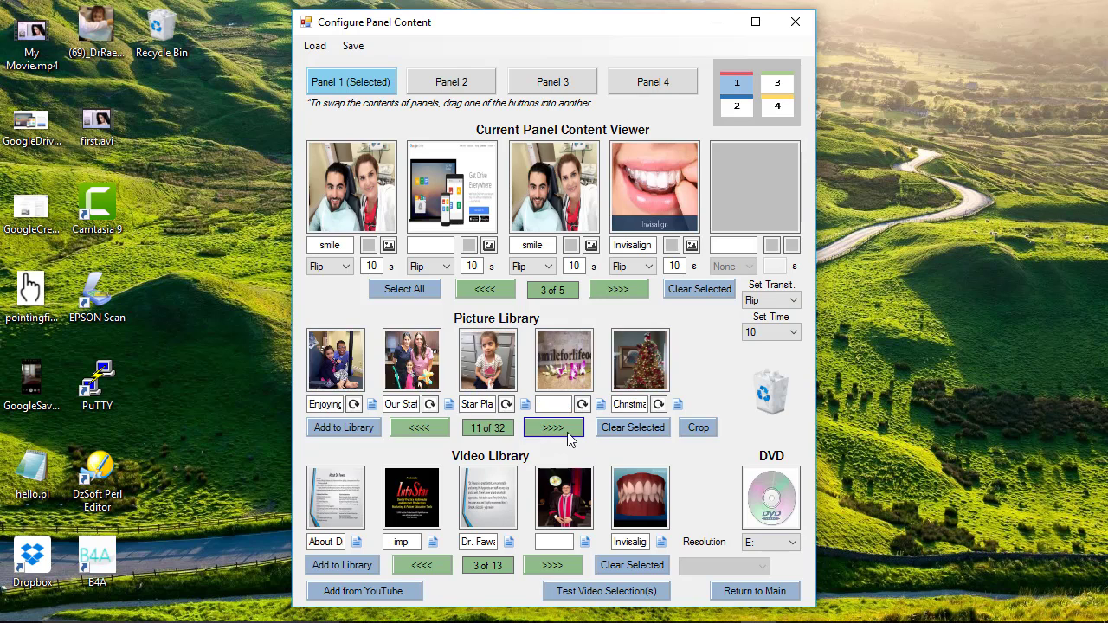
{"action": "left_click", "coordinate": [566, 432]}
{"action": "left_click", "coordinate": [567, 432]}
{"action": "left_click", "coordinate": [567, 432]}
{"action": "left_click", "coordinate": [567, 432]}
{"action": "left_click", "coordinate": [566, 432]}
{"action": "left_click", "coordinate": [567, 432]}
{"action": "left_click", "coordinate": [567, 432]}
{"action": "left_click", "coordinate": [567, 432]}
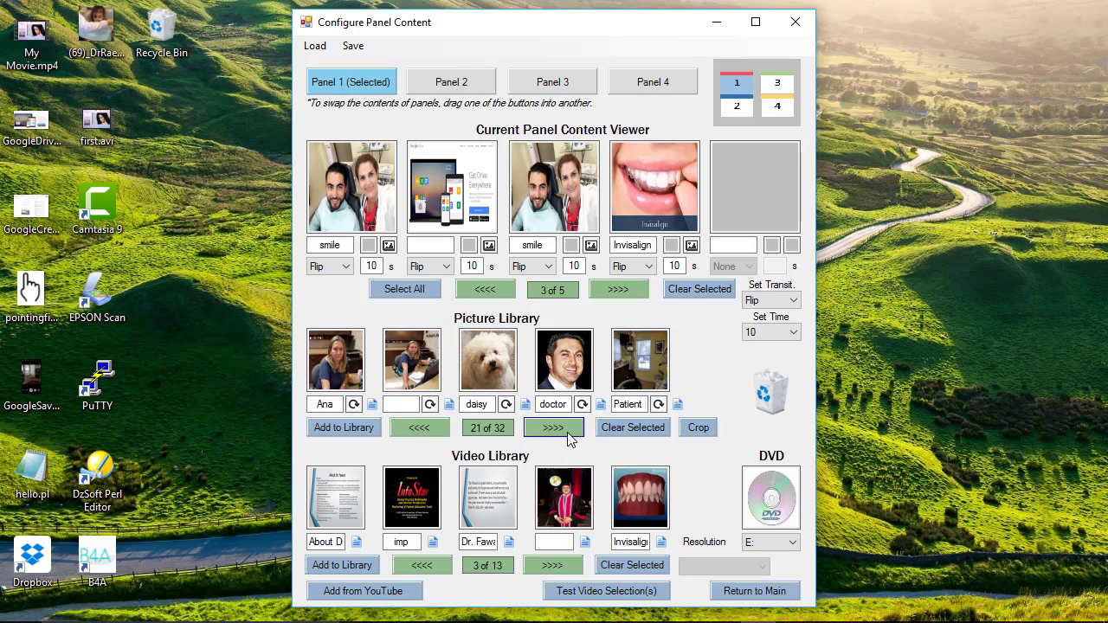
{"action": "left_click", "coordinate": [567, 431]}
{"action": "left_click_drag", "start_coordinate": [418, 370], "coordinate": [769, 394]}
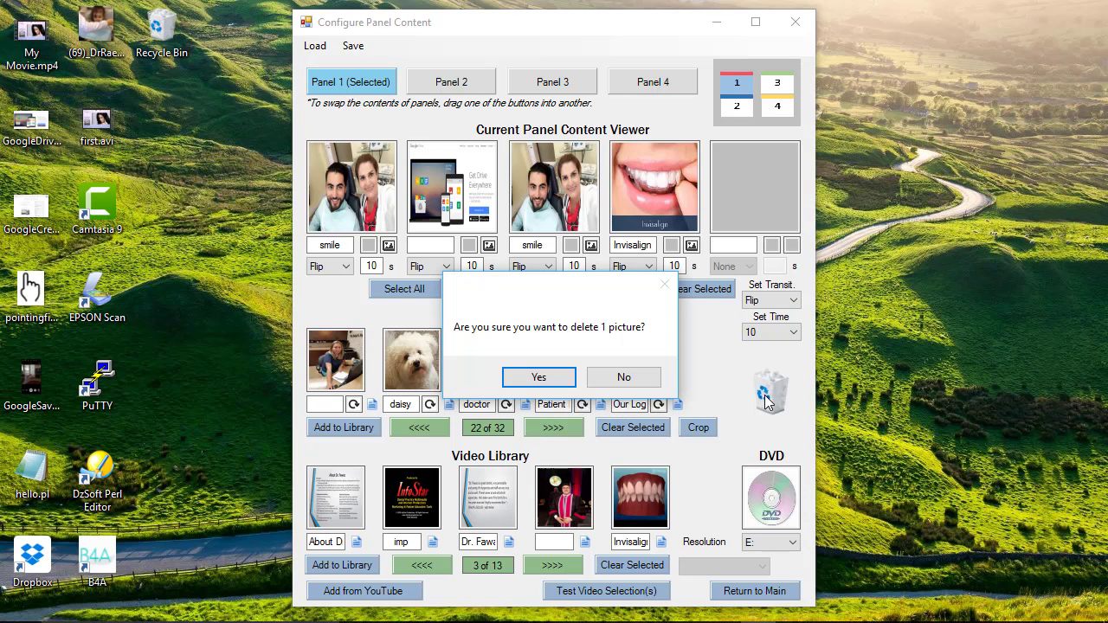
{"action": "left_click", "coordinate": [546, 381]}
Crop the full-body daisy picture to the dog's head and upper body, and add the crop to the picture library
{"action": "left_click", "coordinate": [552, 427]}
{"action": "left_click", "coordinate": [553, 426]}
{"action": "left_click", "coordinate": [552, 427]}
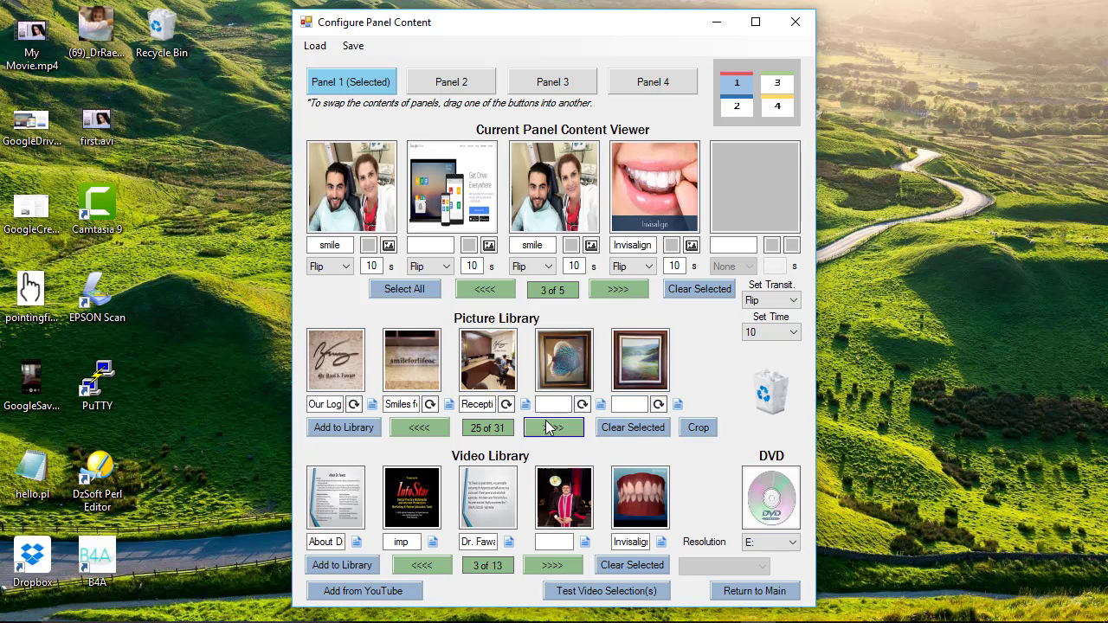
{"action": "left_click", "coordinate": [552, 426]}
{"action": "left_click", "coordinate": [553, 426]}
{"action": "left_click", "coordinate": [552, 426]}
{"action": "left_click", "coordinate": [552, 427]}
{"action": "left_click", "coordinate": [553, 427]}
{"action": "left_click", "coordinate": [552, 427]}
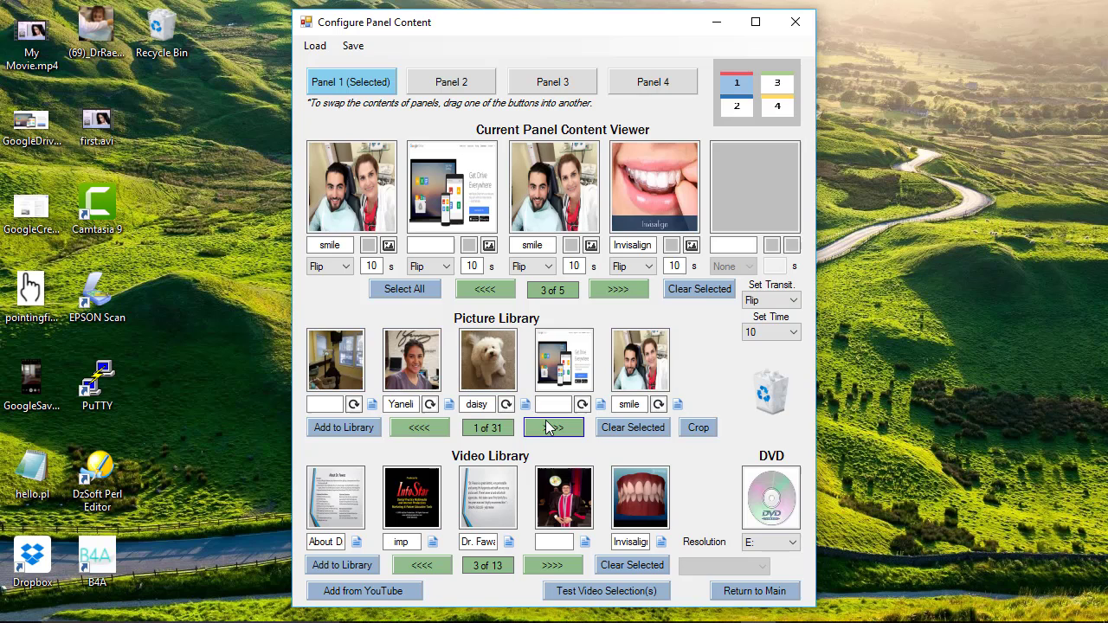
{"action": "left_click", "coordinate": [496, 353]}
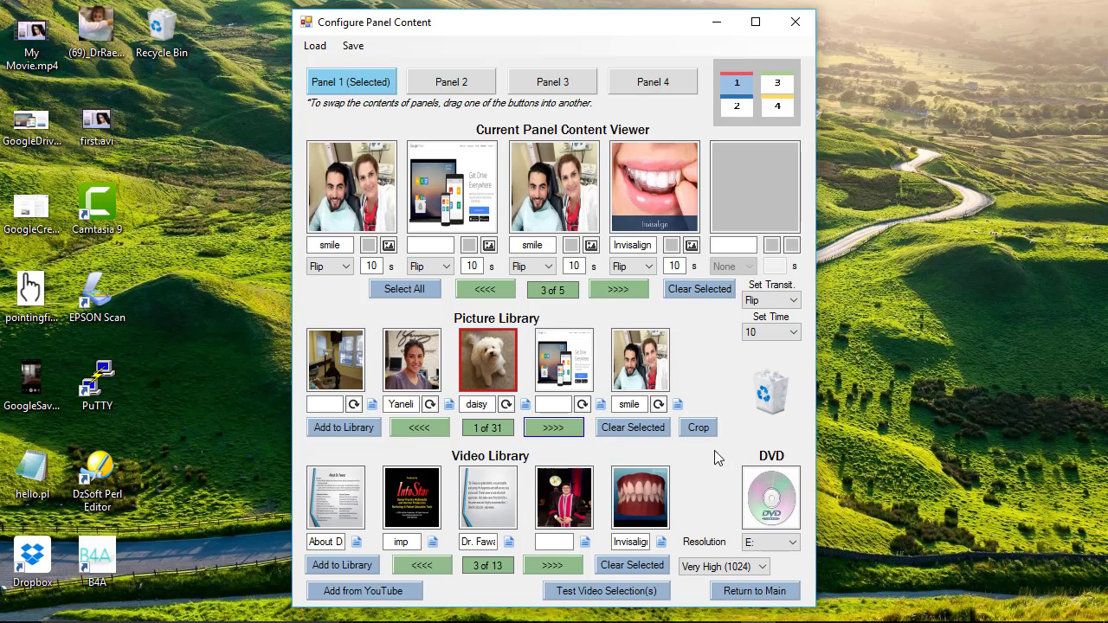
{"action": "left_click", "coordinate": [698, 428]}
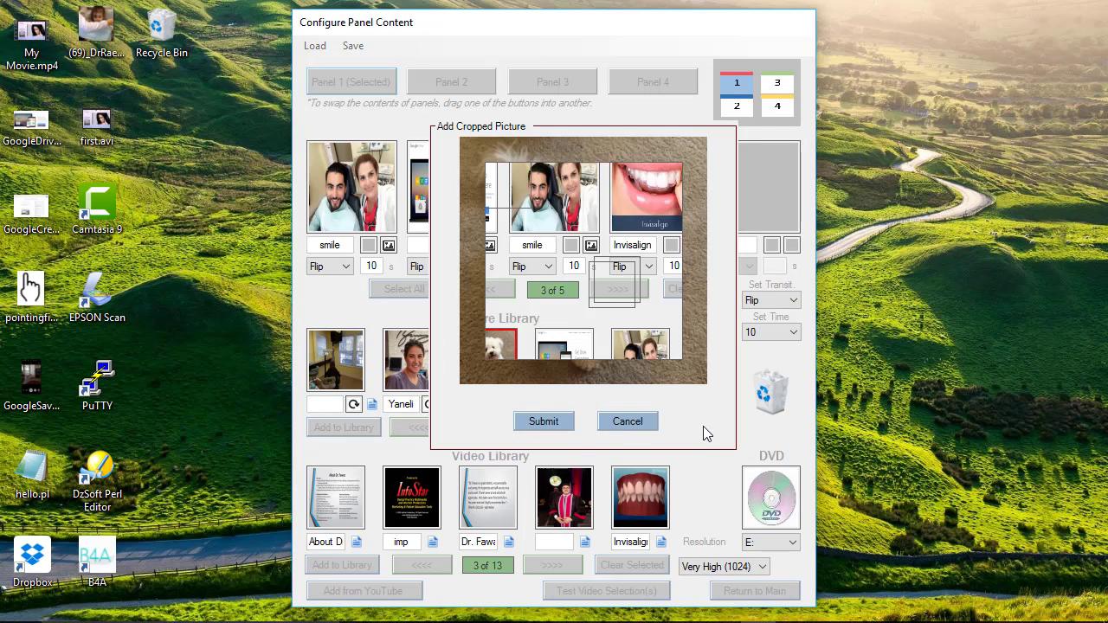
{"action": "left_click", "coordinate": [598, 355]}
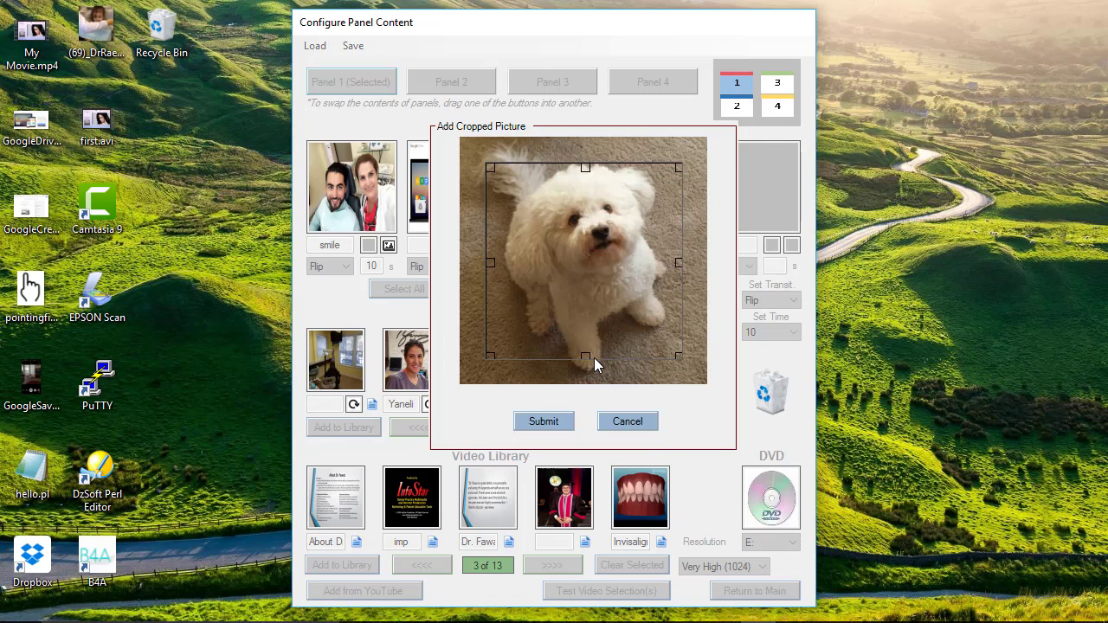
{"action": "left_click_drag", "start_coordinate": [588, 358], "coordinate": [590, 307]}
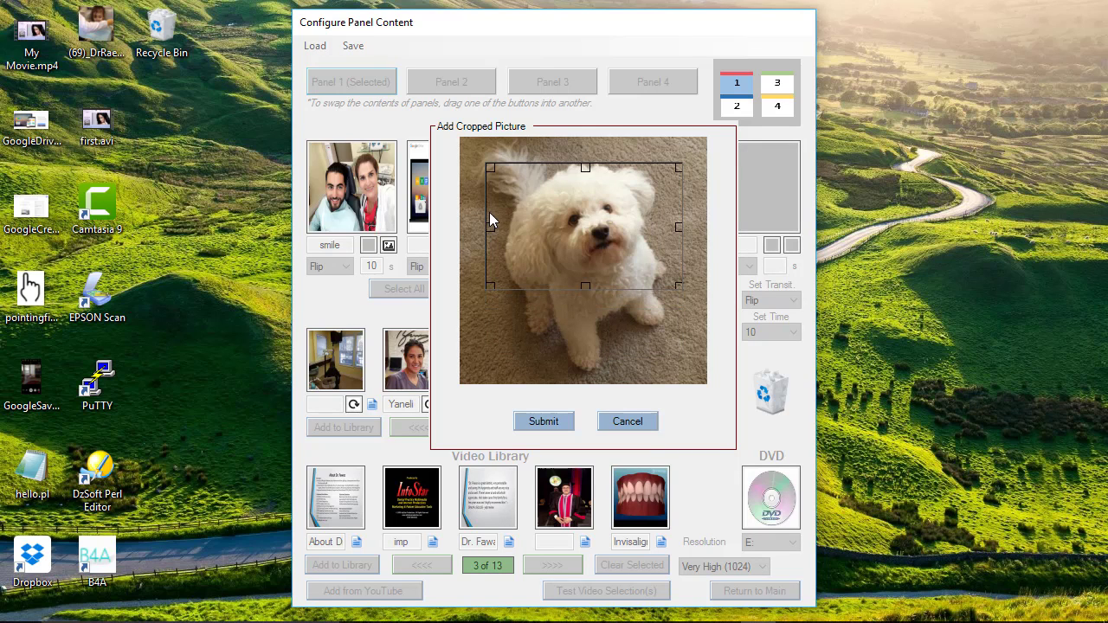
{"action": "left_click_drag", "start_coordinate": [490, 228], "coordinate": [510, 229]}
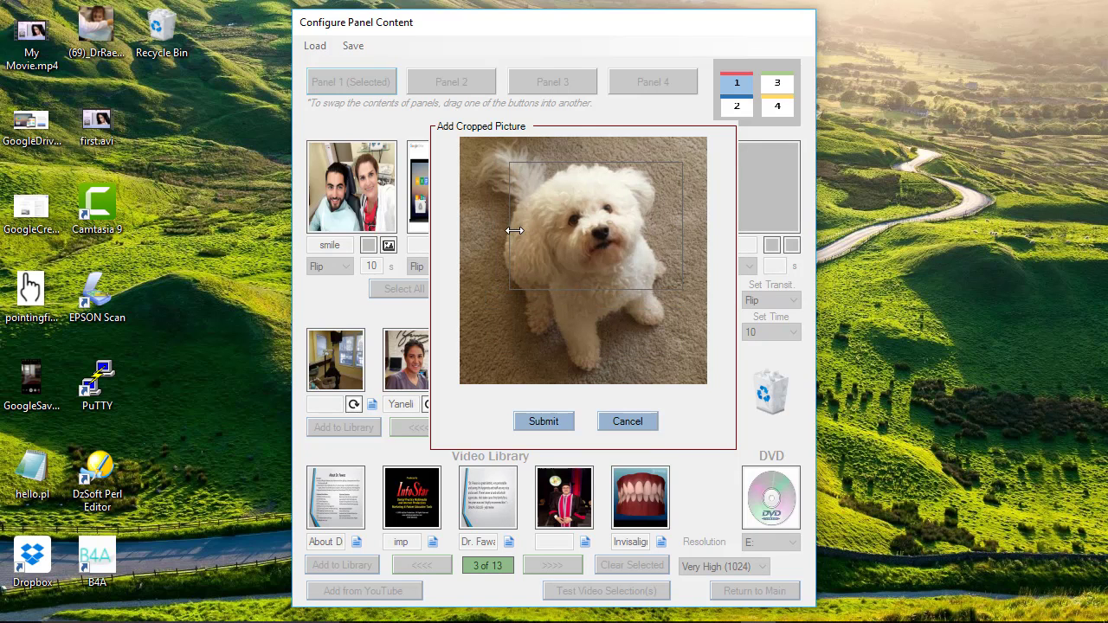
{"action": "left_click_drag", "start_coordinate": [683, 227], "coordinate": [654, 242]}
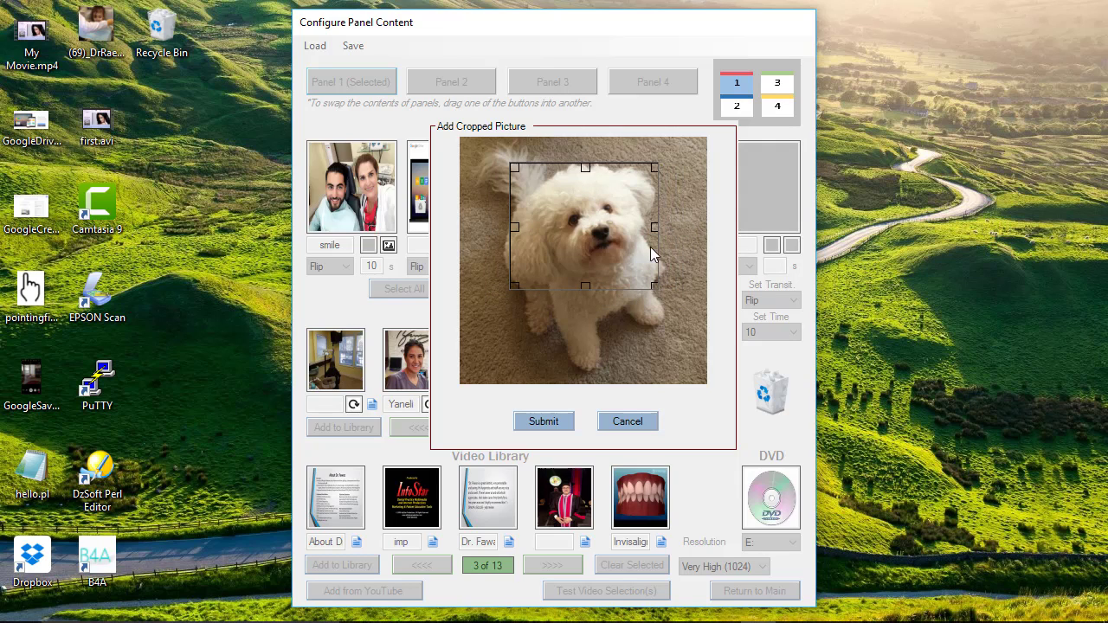
{"action": "left_click", "coordinate": [547, 420]}
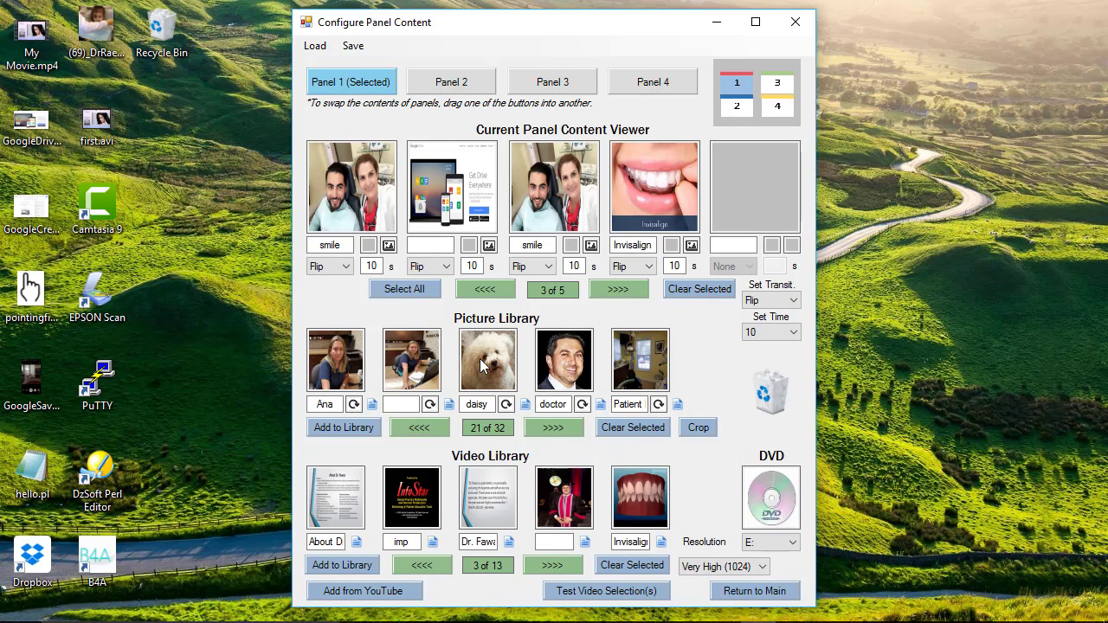
Add the cropped daisy picture to Panel 2 and move it to the third slot, after the imp video
{"action": "left_click", "coordinate": [433, 86]}
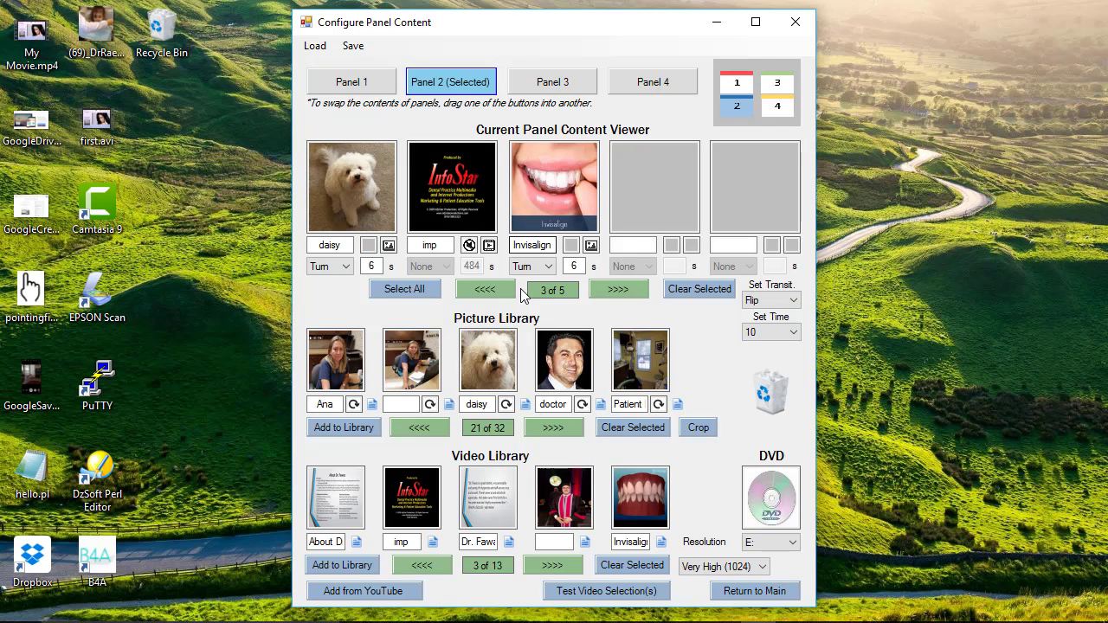
{"action": "left_click_drag", "start_coordinate": [486, 360], "coordinate": [457, 188]}
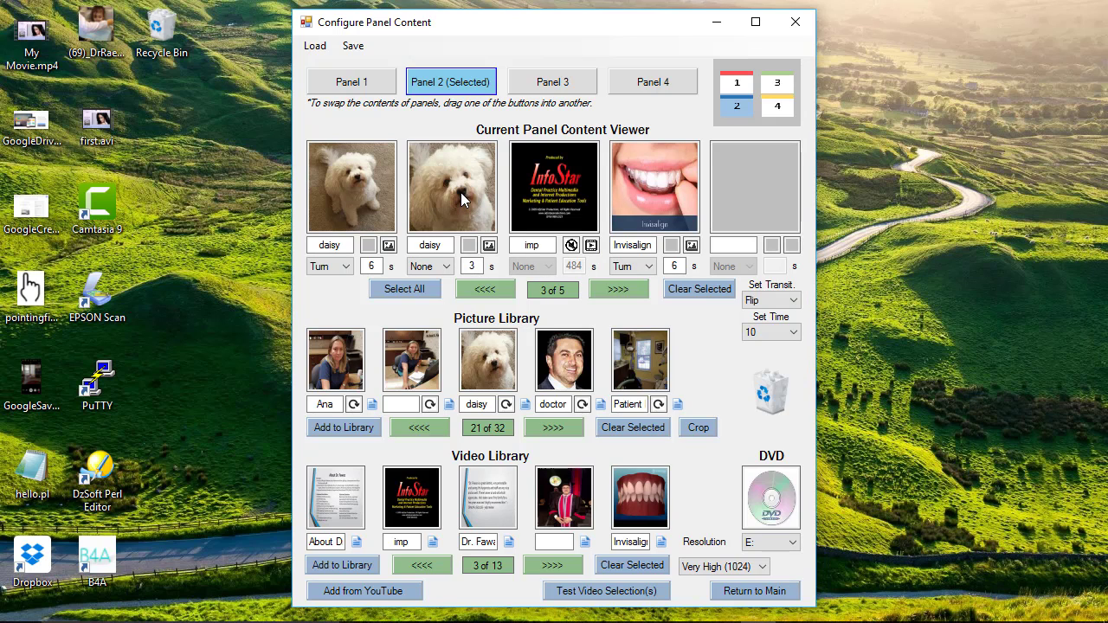
{"action": "left_click_drag", "start_coordinate": [461, 200], "coordinate": [559, 201]}
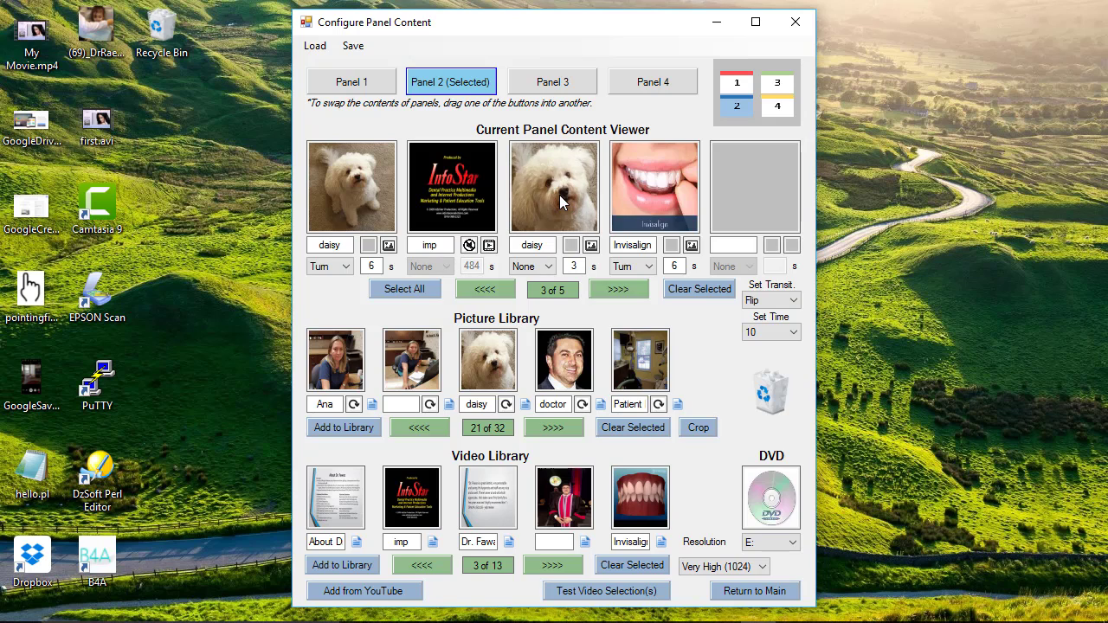
{"action": "mouse_move", "coordinate": [568, 186]}
{"action": "left_mouse_down"}
{"action": "mouse_move", "coordinate": [666, 194]}
{"action": "mouse_move", "coordinate": [561, 188]}
{"action": "mouse_move", "coordinate": [567, 201]}
{"action": "left_mouse_up"}
Compare the contents of Panels 1 and 2, and swap them between the two panels
{"action": "left_click", "coordinate": [359, 86]}
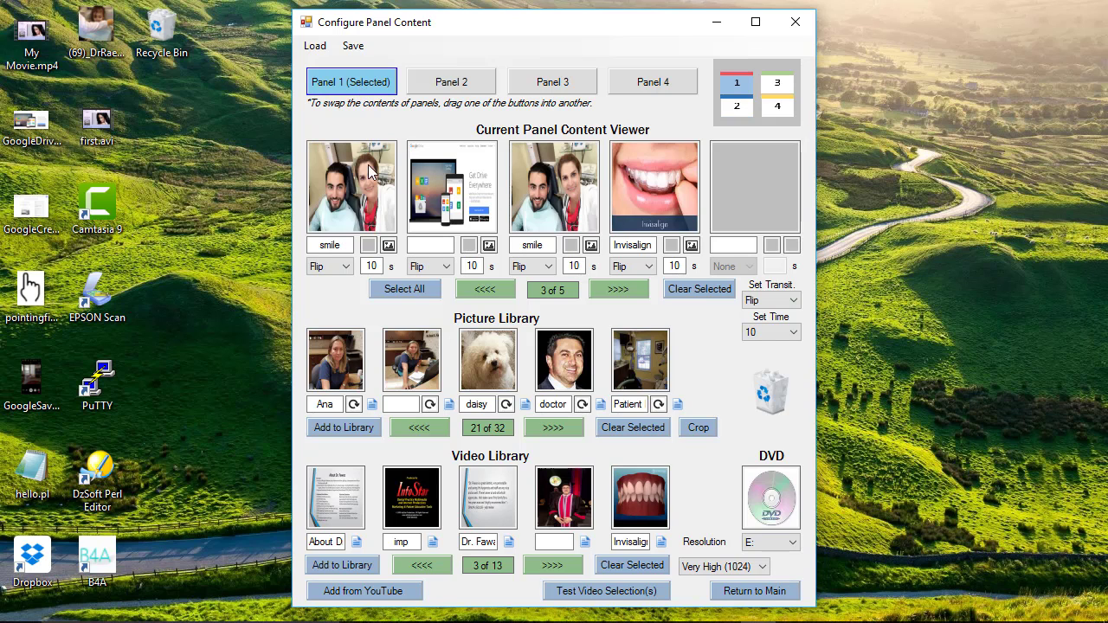
{"action": "left_click", "coordinate": [476, 89]}
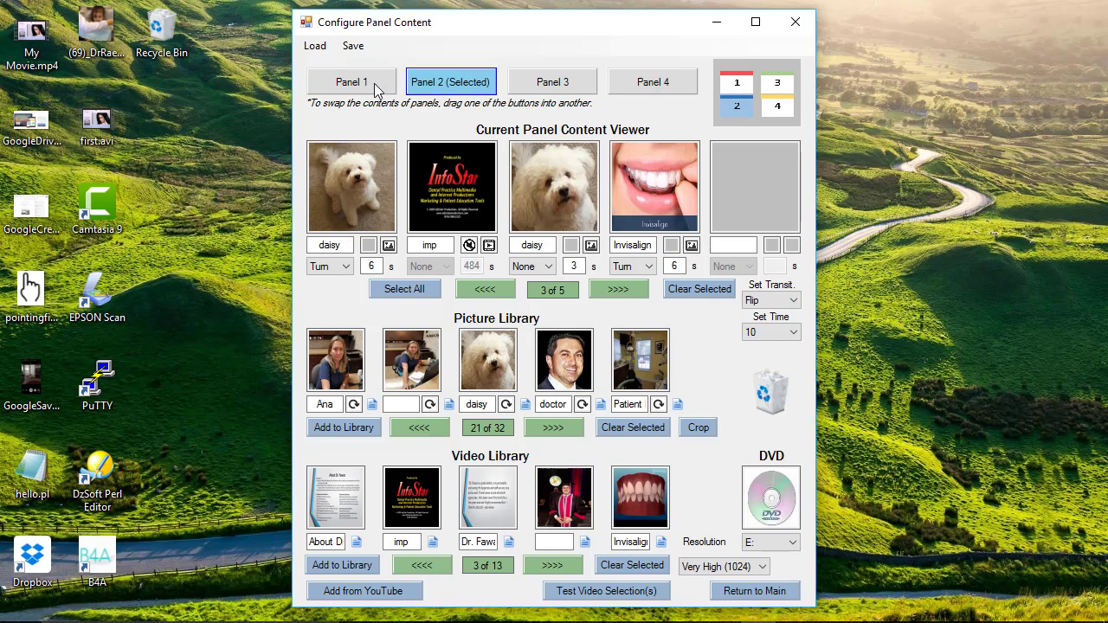
{"action": "left_click_drag", "start_coordinate": [435, 83], "coordinate": [384, 81]}
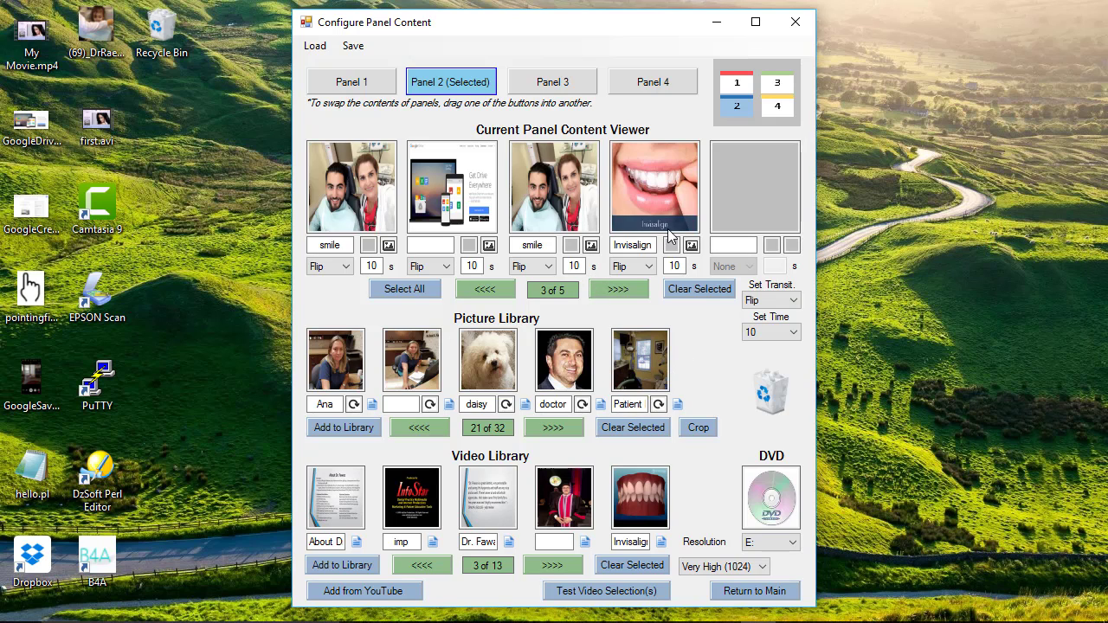
Add the E: drive DVD to Panel 3's first slot and the Invisalign video to Panel 4's third slot
{"action": "left_click", "coordinate": [564, 78]}
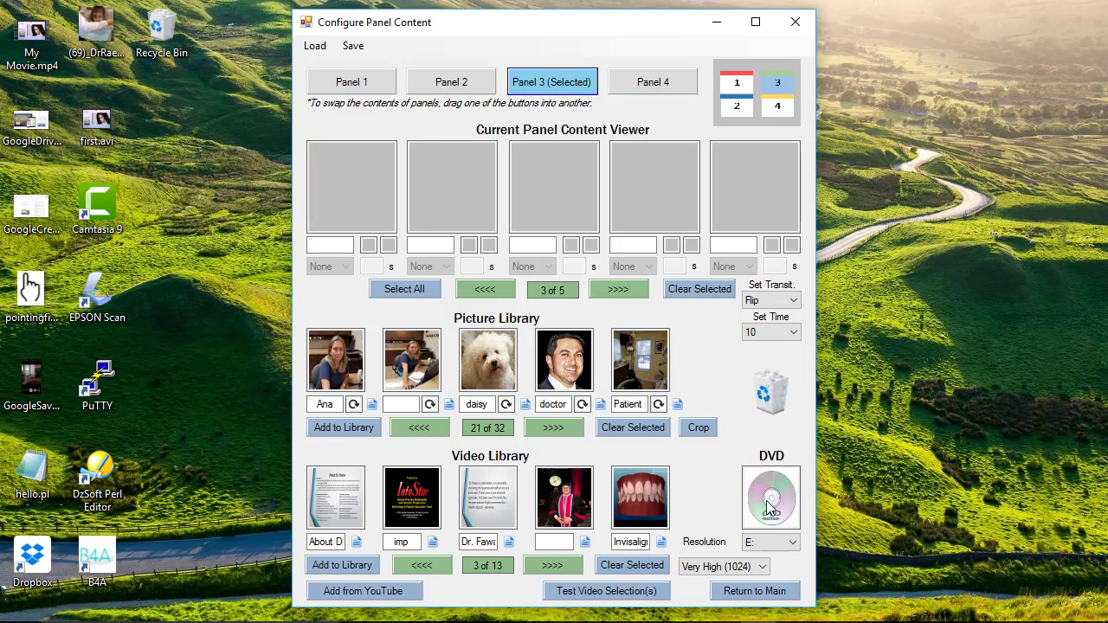
{"action": "left_click_drag", "start_coordinate": [772, 506], "coordinate": [355, 186]}
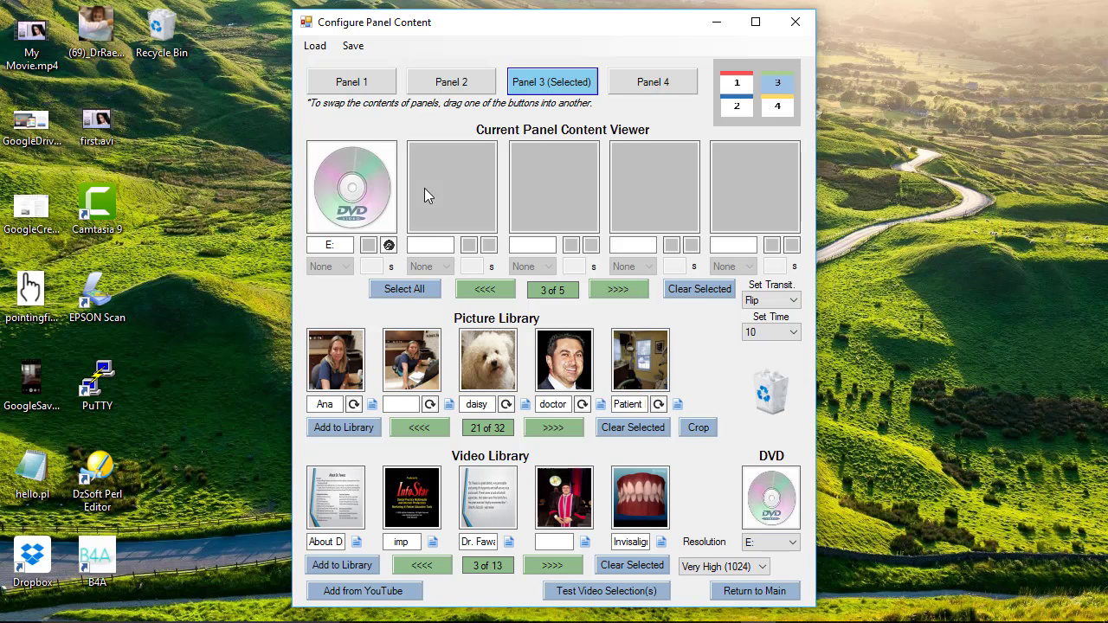
{"action": "left_click", "coordinate": [644, 84]}
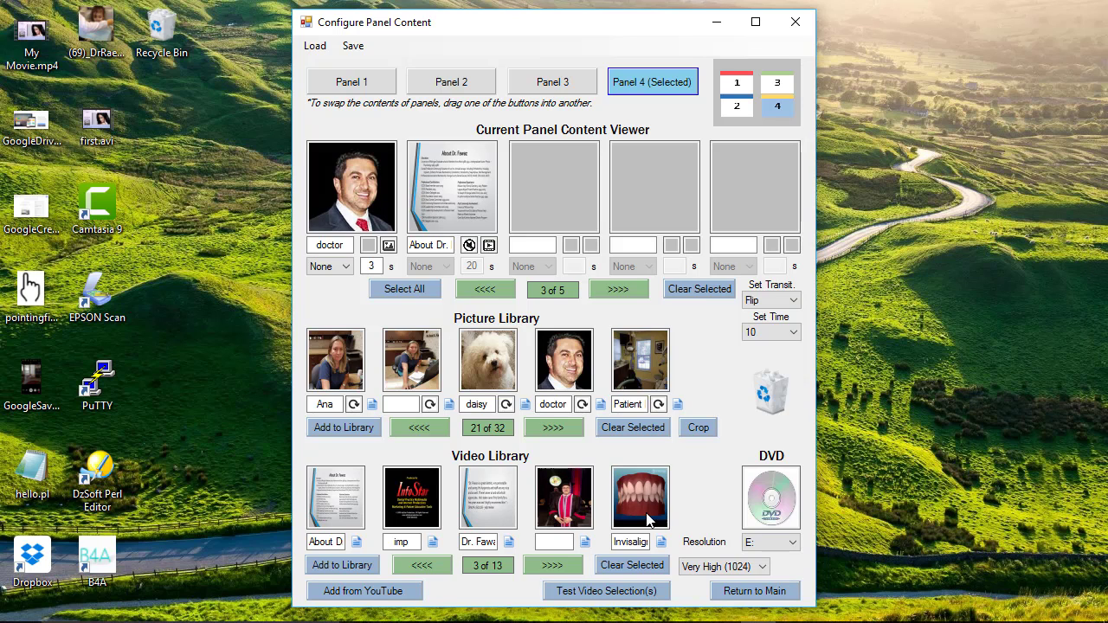
{"action": "left_click_drag", "start_coordinate": [648, 518], "coordinate": [547, 202]}
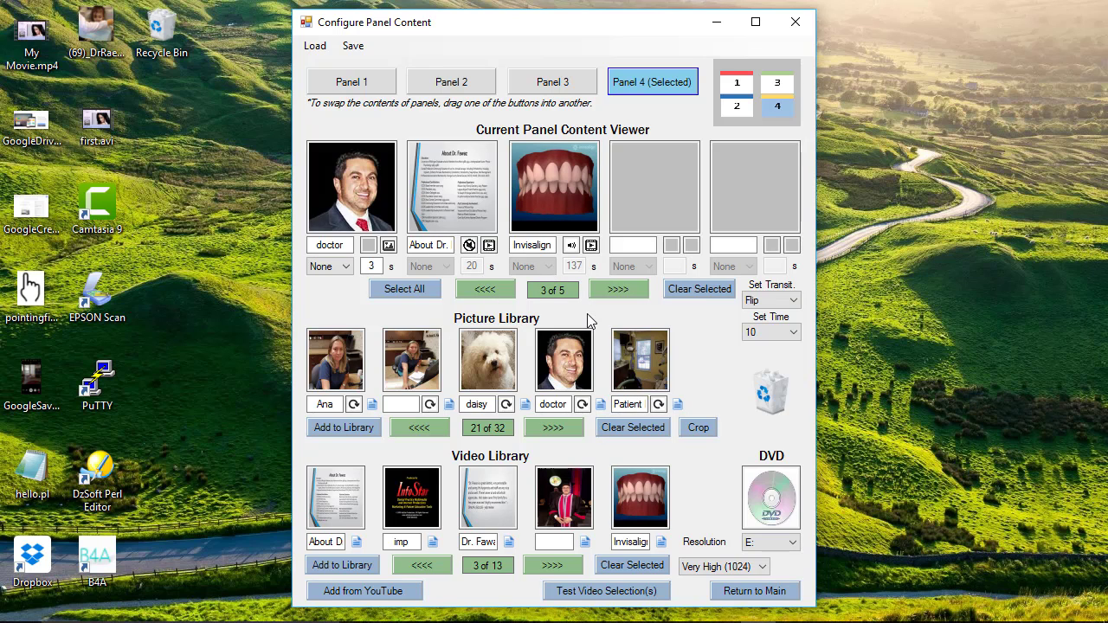
Mute the Invisalign video in Panel 4, and toggle the display-size option of the doctor picture and About Dr. video on and back off
{"action": "left_click", "coordinate": [572, 246]}
{"action": "left_click", "coordinate": [388, 245]}
{"action": "left_click", "coordinate": [489, 246]}
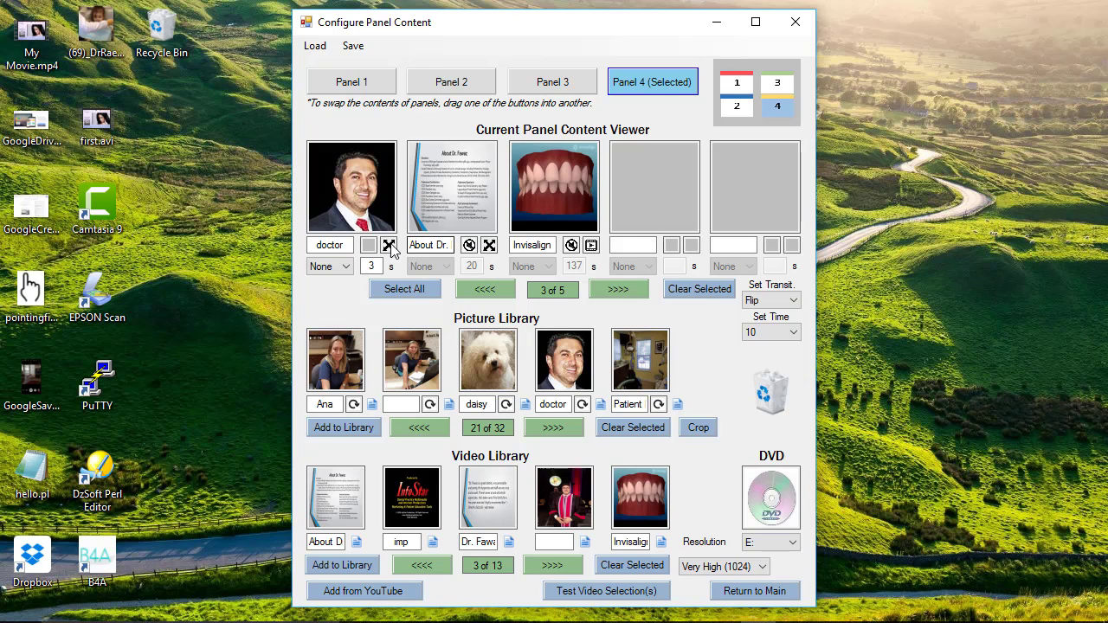
{"action": "left_click", "coordinate": [391, 246]}
{"action": "left_click", "coordinate": [489, 247]}
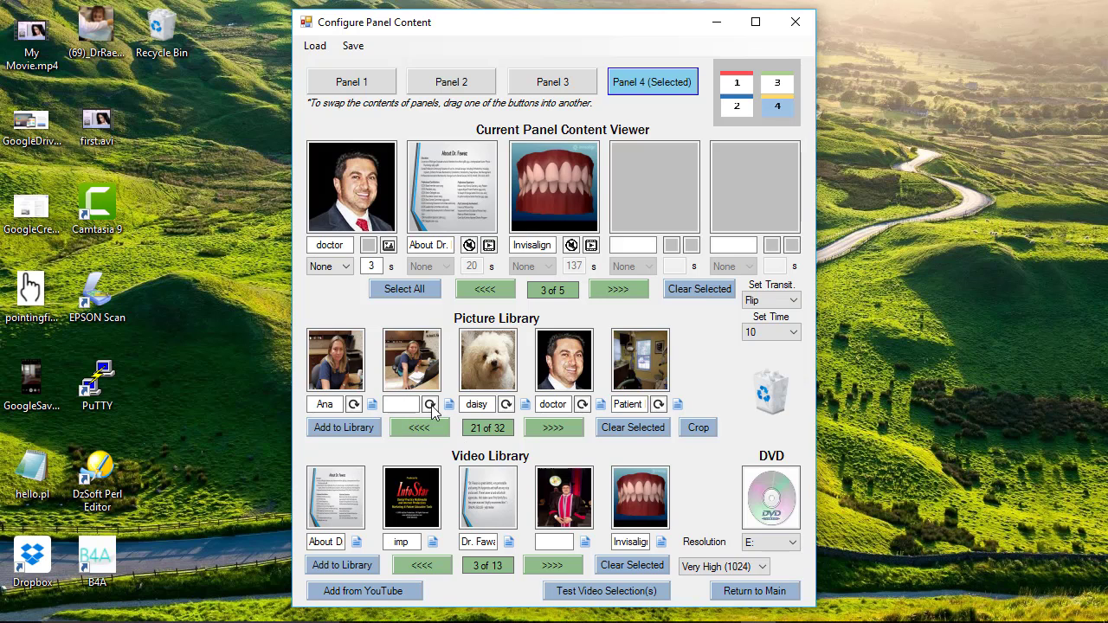
Add GoogleCreateAccount.JPG from the Desktop to the picture library
{"action": "left_click", "coordinate": [340, 428]}
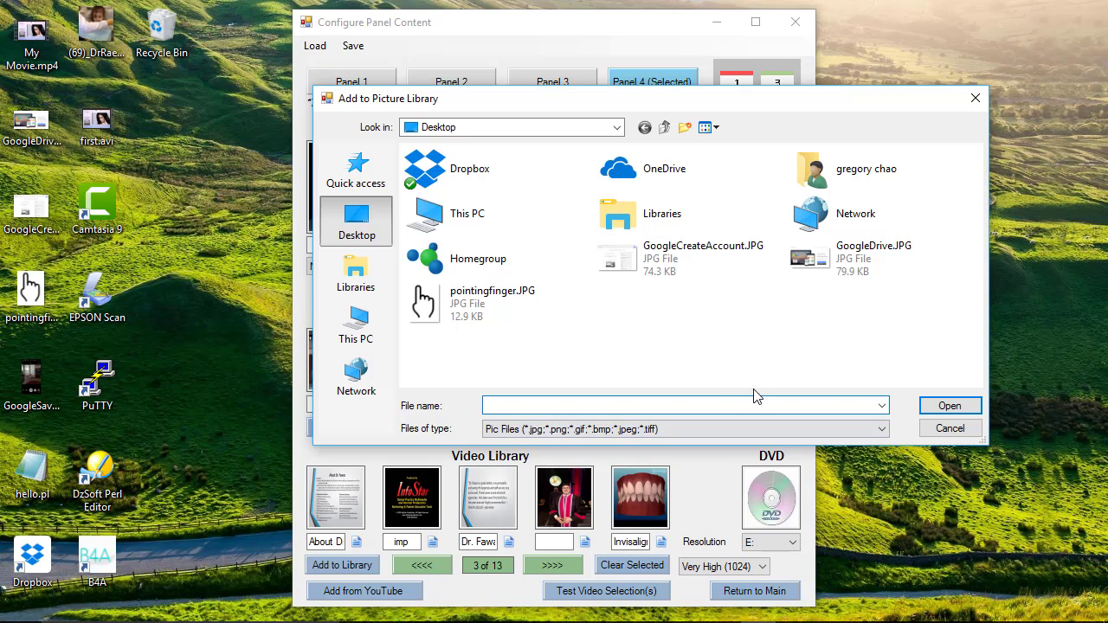
{"action": "left_click", "coordinate": [649, 274]}
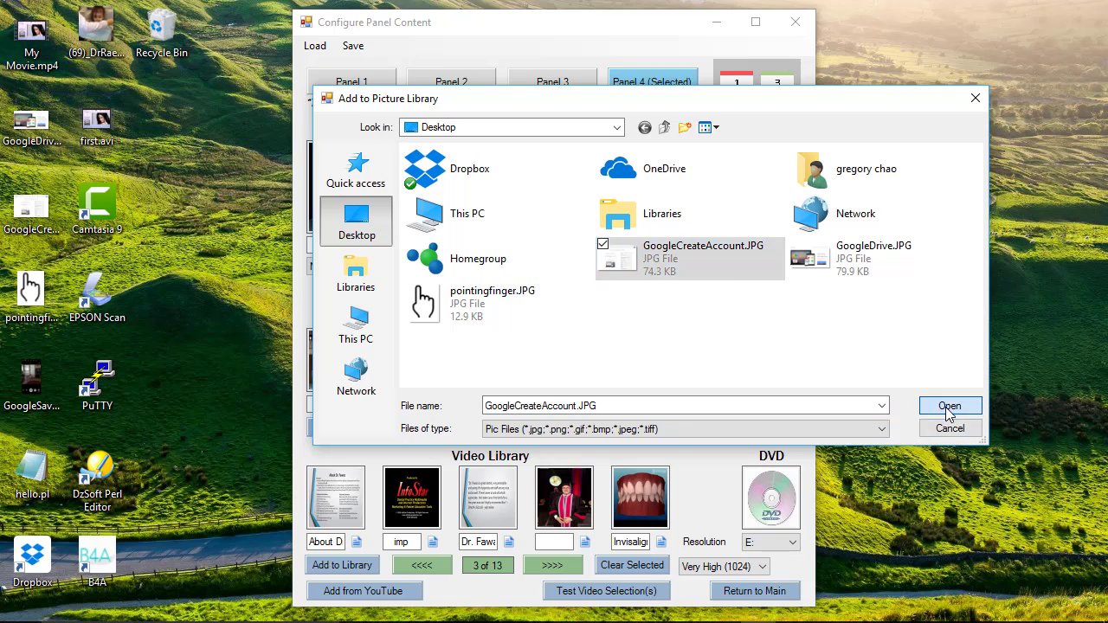
{"action": "left_click", "coordinate": [947, 406]}
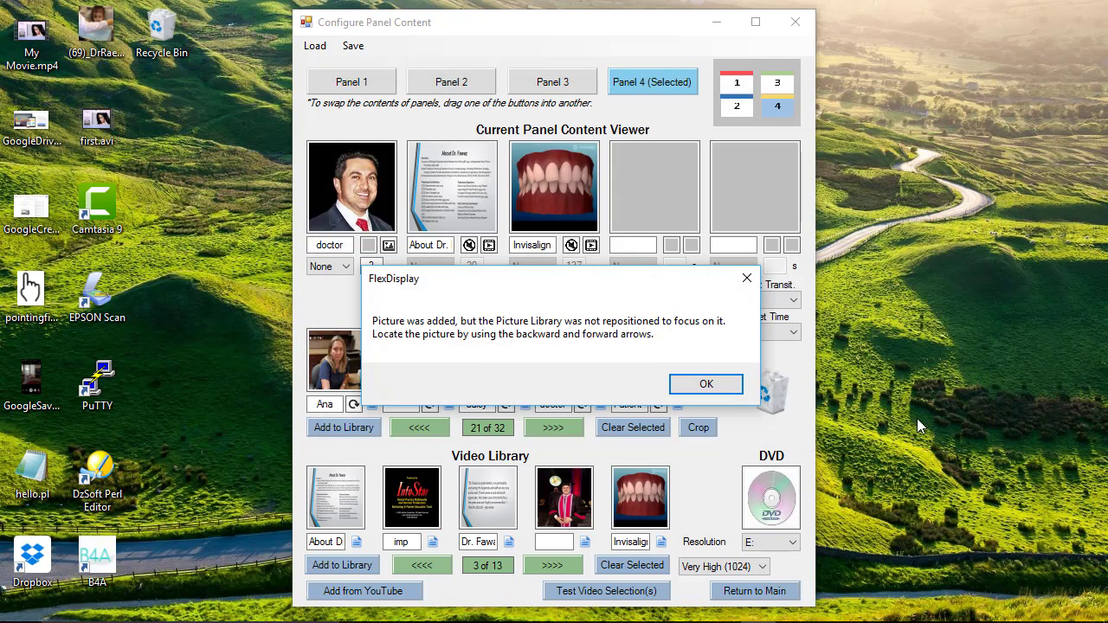
{"action": "left_click", "coordinate": [708, 384]}
Locate the Google account picture at the end of the picture library and place it in Panel 4's fourth slot
{"action": "left_click", "coordinate": [556, 428]}
{"action": "left_click", "coordinate": [556, 428]}
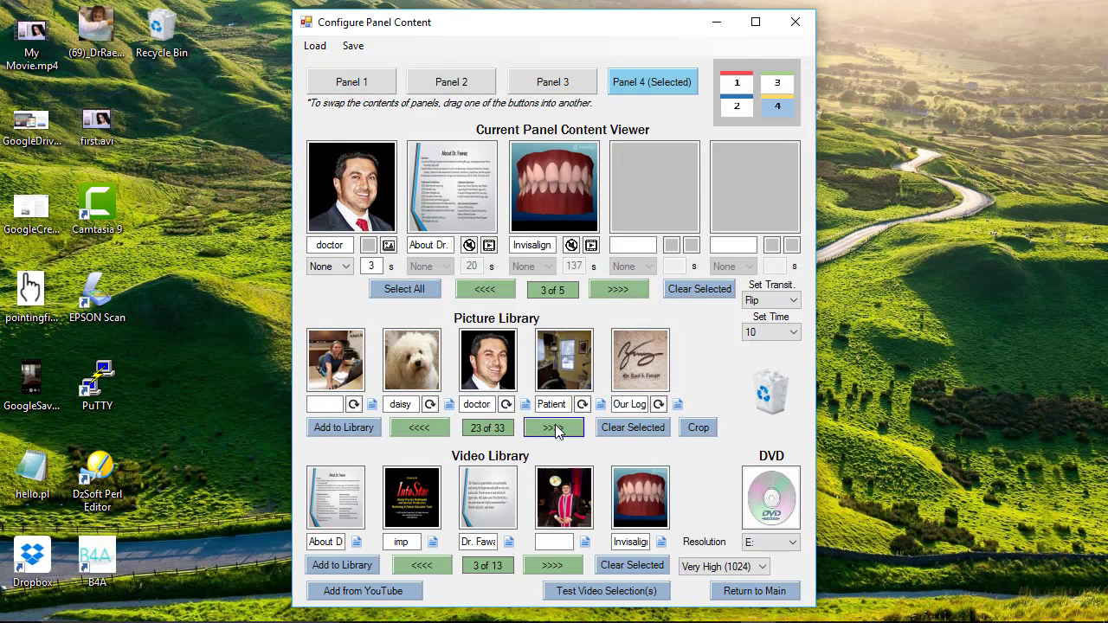
{"action": "left_click", "coordinate": [556, 428]}
{"action": "left_click", "coordinate": [556, 428]}
{"action": "left_click", "coordinate": [556, 430]}
{"action": "left_click", "coordinate": [556, 430]}
{"action": "left_click", "coordinate": [555, 428]}
{"action": "left_click", "coordinate": [556, 428]}
{"action": "left_click", "coordinate": [555, 429]}
{"action": "left_click", "coordinate": [556, 429]}
{"action": "left_click", "coordinate": [555, 429]}
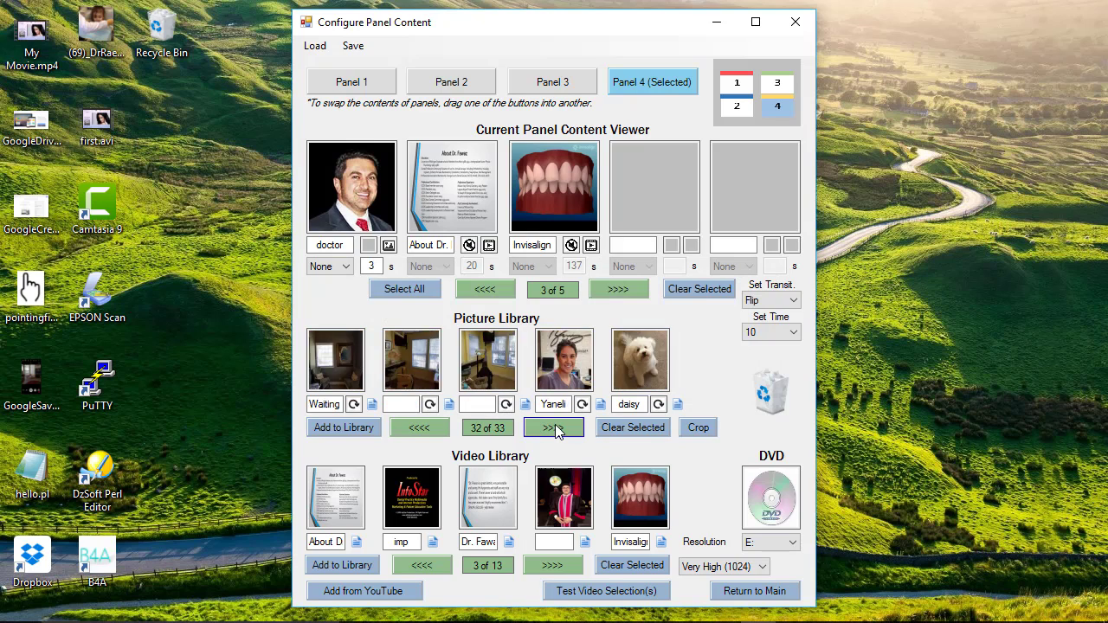
{"action": "left_click", "coordinate": [556, 428]}
{"action": "left_click", "coordinate": [556, 429]}
{"action": "left_click_drag", "start_coordinate": [554, 368], "coordinate": [654, 190]}
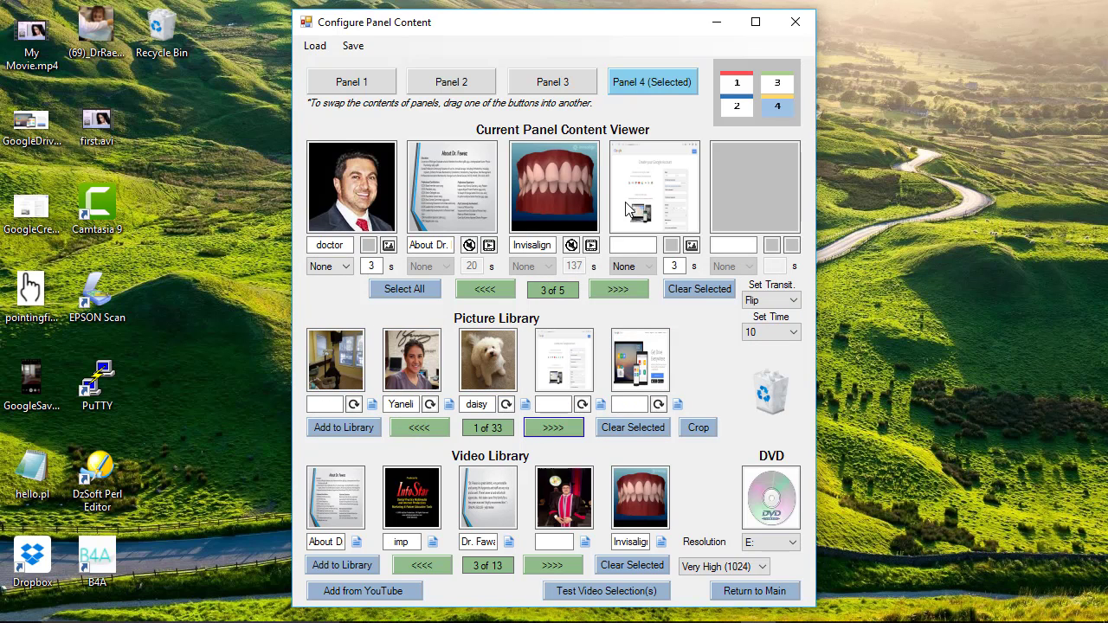
Add the 295 KB MP4 file from the Desktop to the video library and place it in Panel 4's fifth slot
{"action": "left_click", "coordinate": [353, 562]}
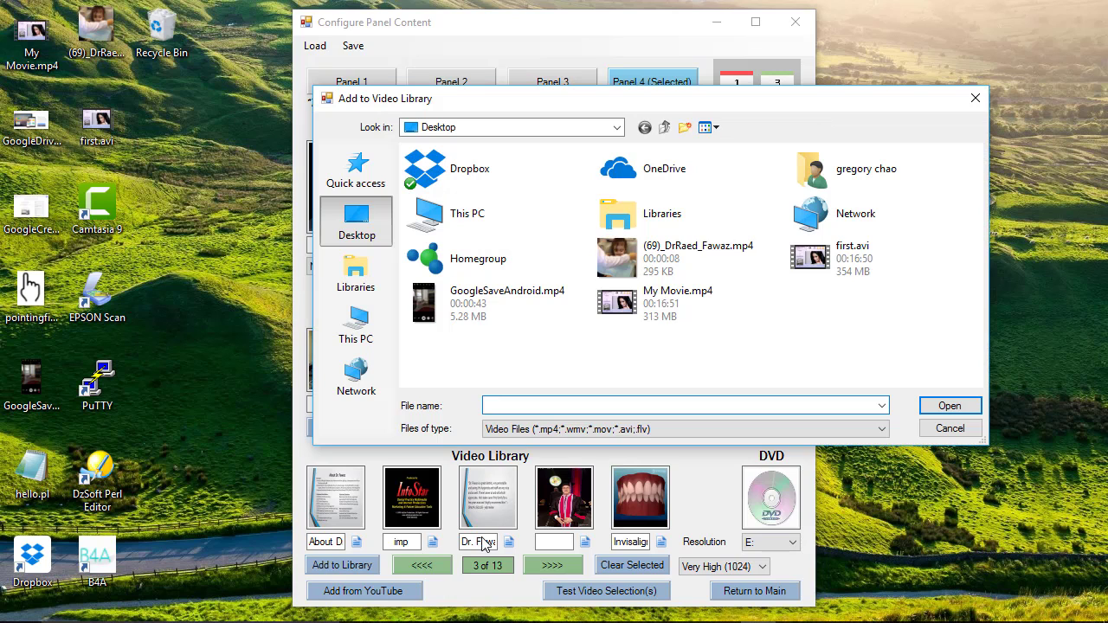
{"action": "left_click", "coordinate": [641, 258]}
{"action": "left_click", "coordinate": [953, 405]}
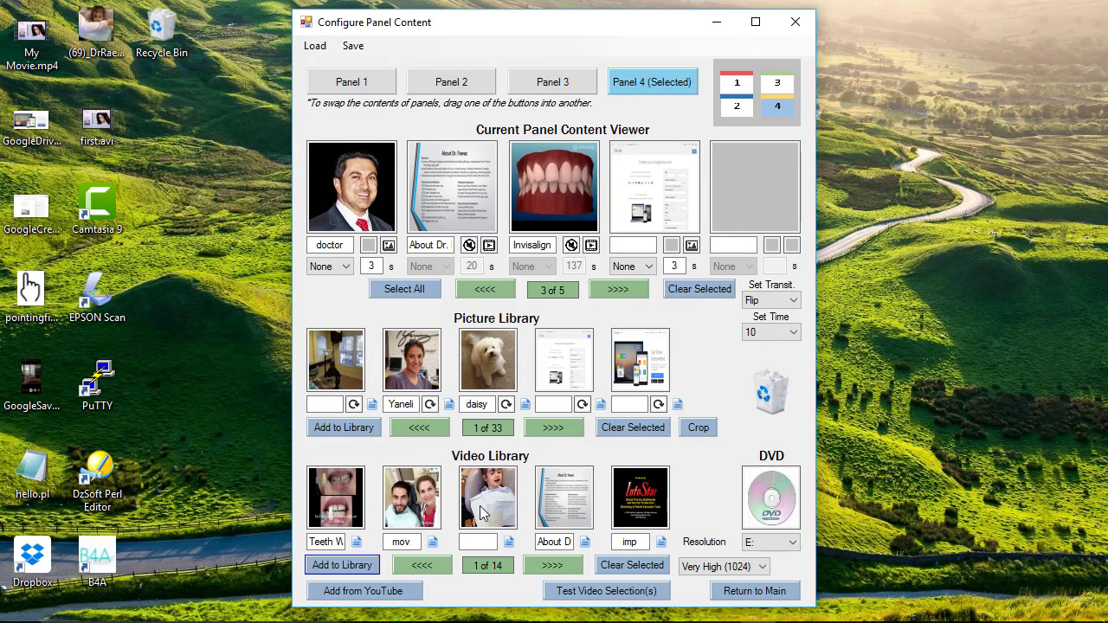
{"action": "left_click_drag", "start_coordinate": [629, 329], "coordinate": [747, 184]}
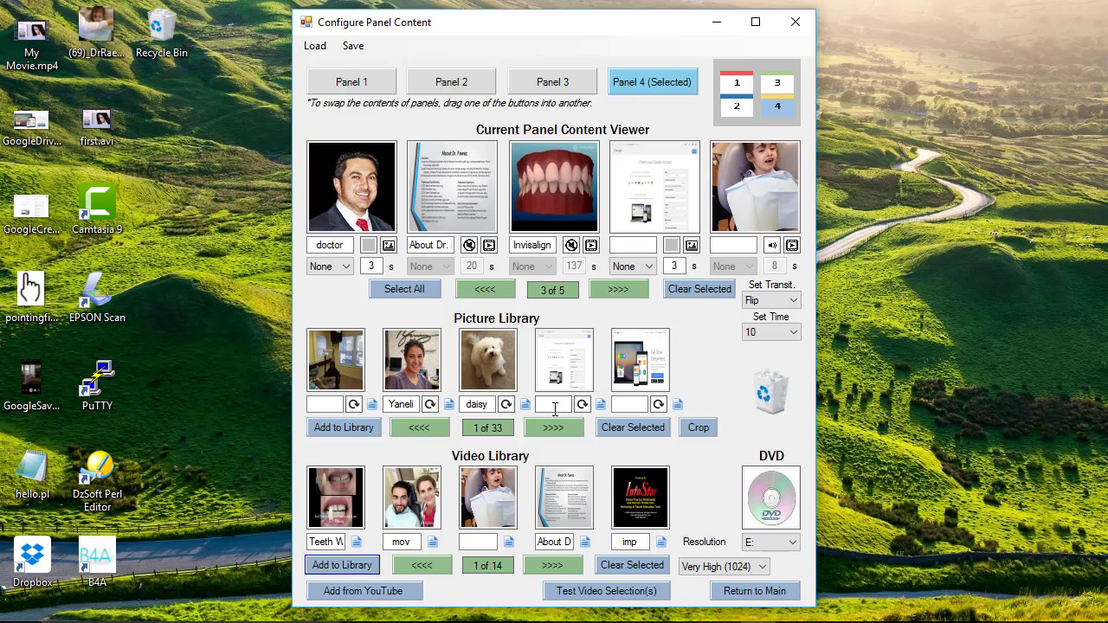
Caption the Google account picture in Panel 4's fourth slot "hello"
{"action": "left_click", "coordinate": [630, 246]}
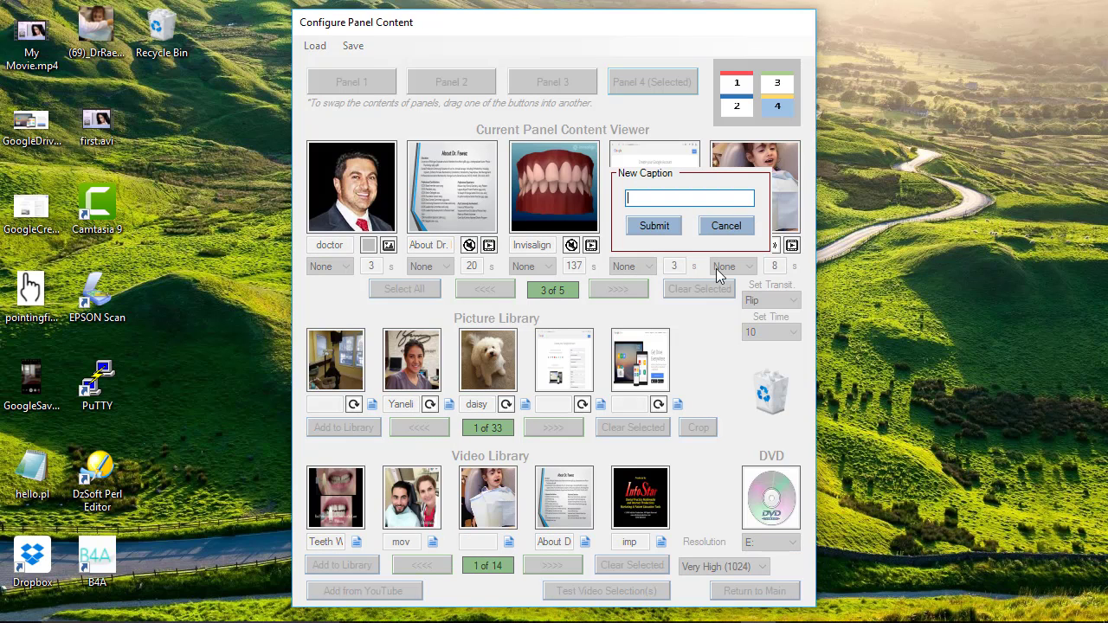
{"action": "type", "text": "hello"}
{"action": "left_click", "coordinate": [668, 229]}
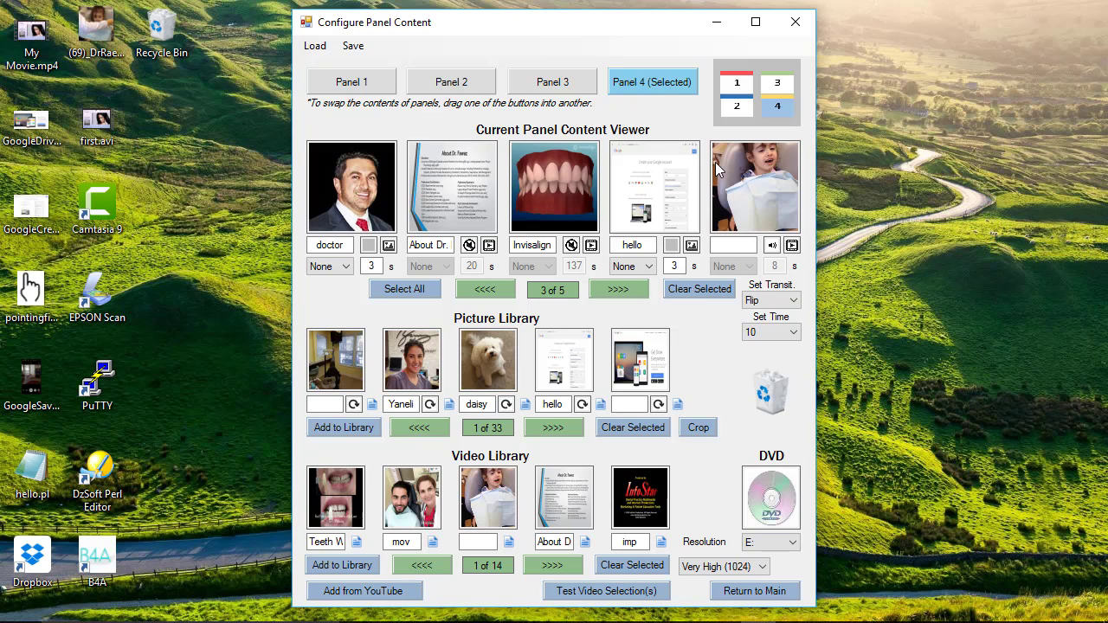
Remove everything except the doctor picture from Panel 4 by moving the other four items to the recycle bin
{"action": "left_click_drag", "start_coordinate": [651, 191], "coordinate": [770, 391]}
{"action": "left_click_drag", "start_coordinate": [667, 175], "coordinate": [789, 414]}
{"action": "left_click_drag", "start_coordinate": [554, 186], "coordinate": [770, 394]}
{"action": "left_click_drag", "start_coordinate": [459, 188], "coordinate": [769, 388]}
Save the current panel content as a new configuration named with the presenter's first name
{"action": "left_click", "coordinate": [353, 46]}
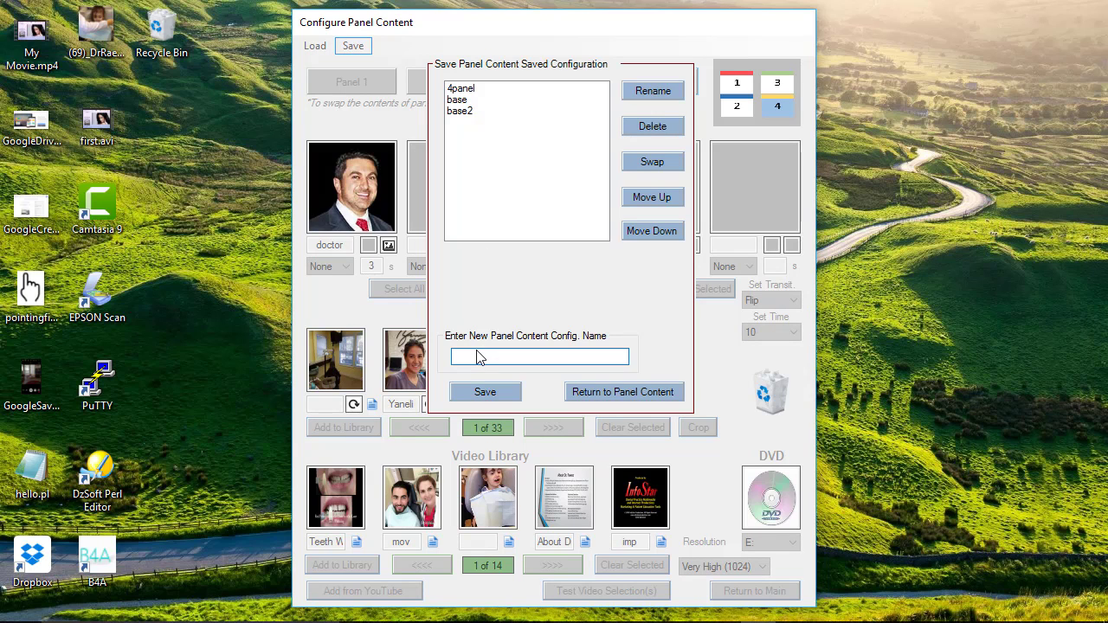
{"action": "left_click", "coordinate": [478, 355]}
{"action": "type", "text": "greg"}
{"action": "left_click", "coordinate": [505, 394]}
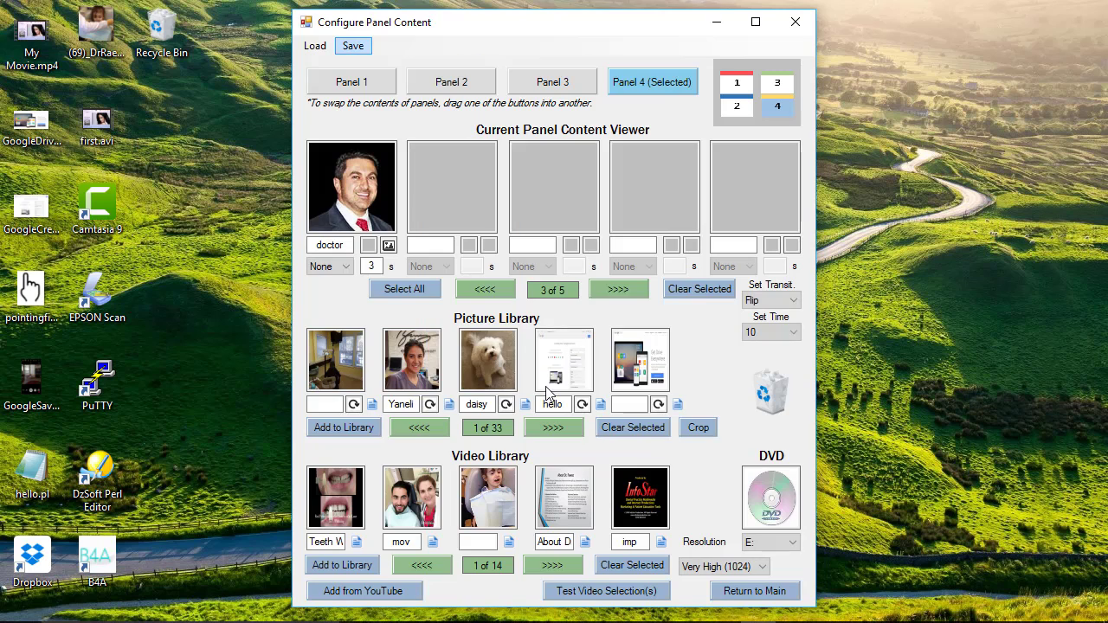
Fill Panel 4's second to fourth slots with the daisy picture, the uncaptioned patient video and the imp video
{"action": "left_click", "coordinate": [486, 379]}
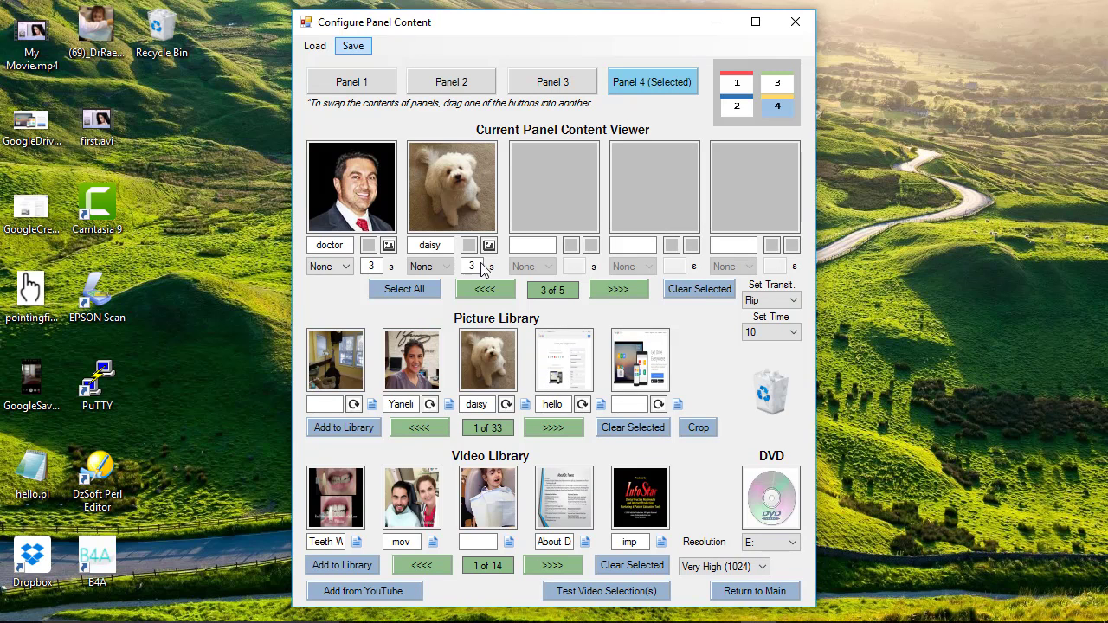
{"action": "left_click", "coordinate": [489, 498]}
{"action": "left_click_drag", "start_coordinate": [632, 495], "coordinate": [644, 197]}
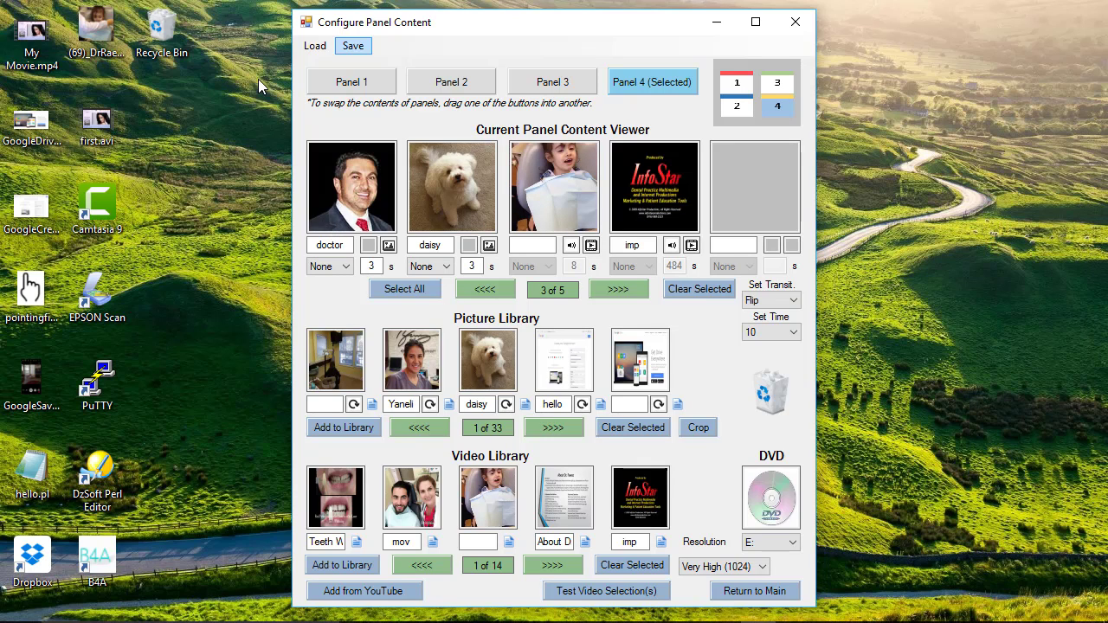
Load the newly saved panel content configuration, the last one in the saved list
{"action": "left_click", "coordinate": [310, 48]}
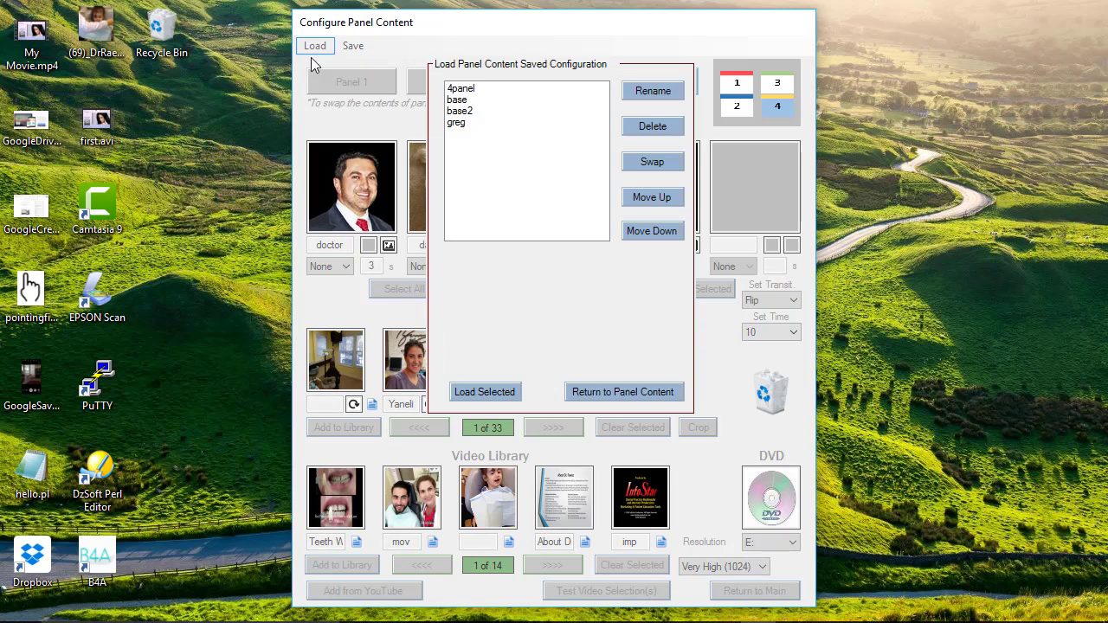
{"action": "left_click", "coordinate": [457, 124]}
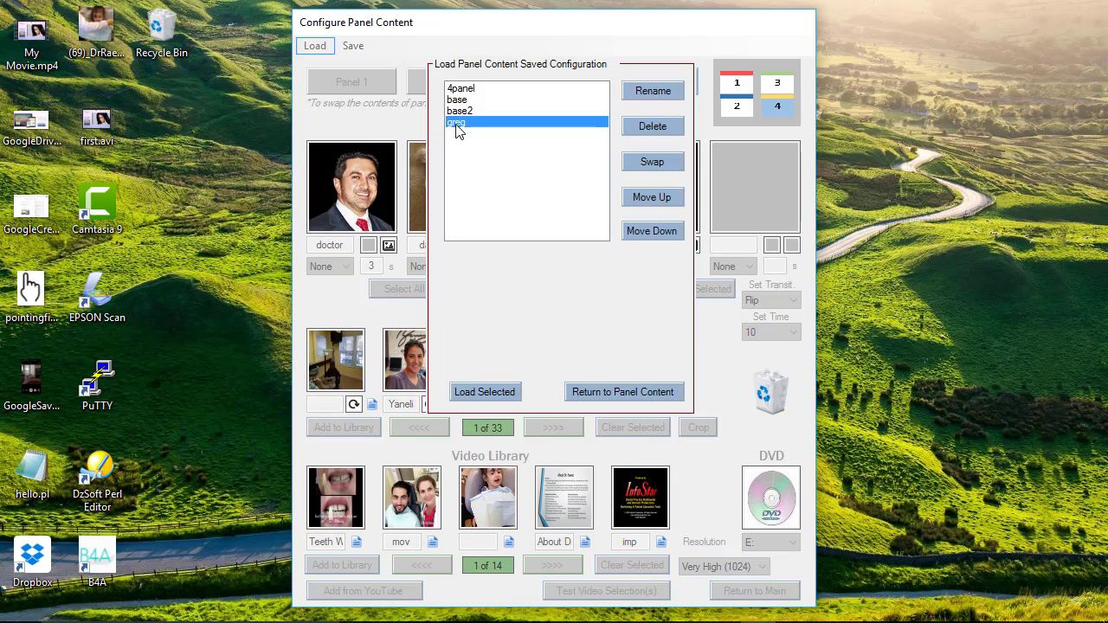
{"action": "left_click", "coordinate": [496, 399]}
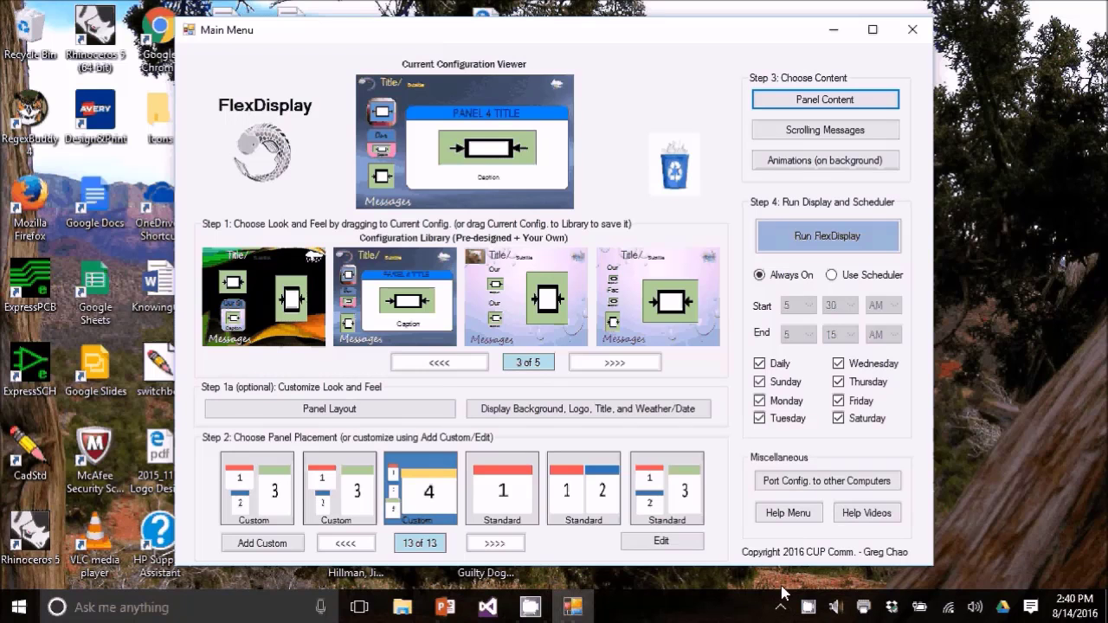
Open the scrolling messages configuration and switch the display of the first two messages off and back on
{"action": "left_click", "coordinate": [817, 131]}
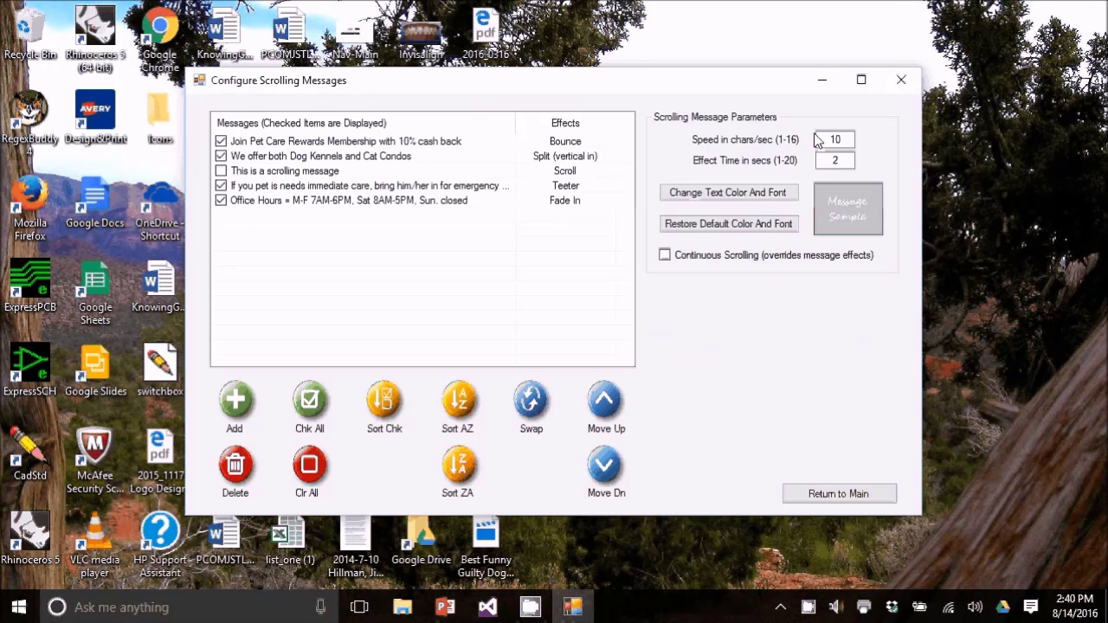
{"action": "left_click", "coordinate": [221, 157]}
{"action": "left_click", "coordinate": [220, 142]}
{"action": "left_click", "coordinate": [221, 142]}
{"action": "left_click", "coordinate": [222, 157]}
Delete the message "This is a scrolling message" from the list
{"action": "left_click", "coordinate": [268, 172]}
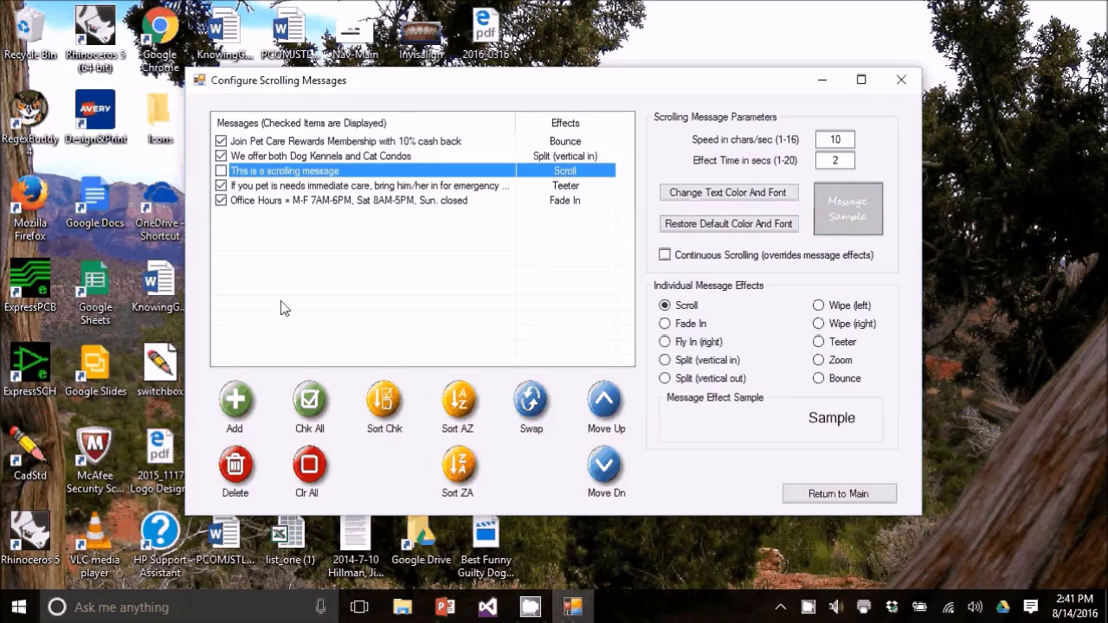
{"action": "left_click", "coordinate": [236, 471]}
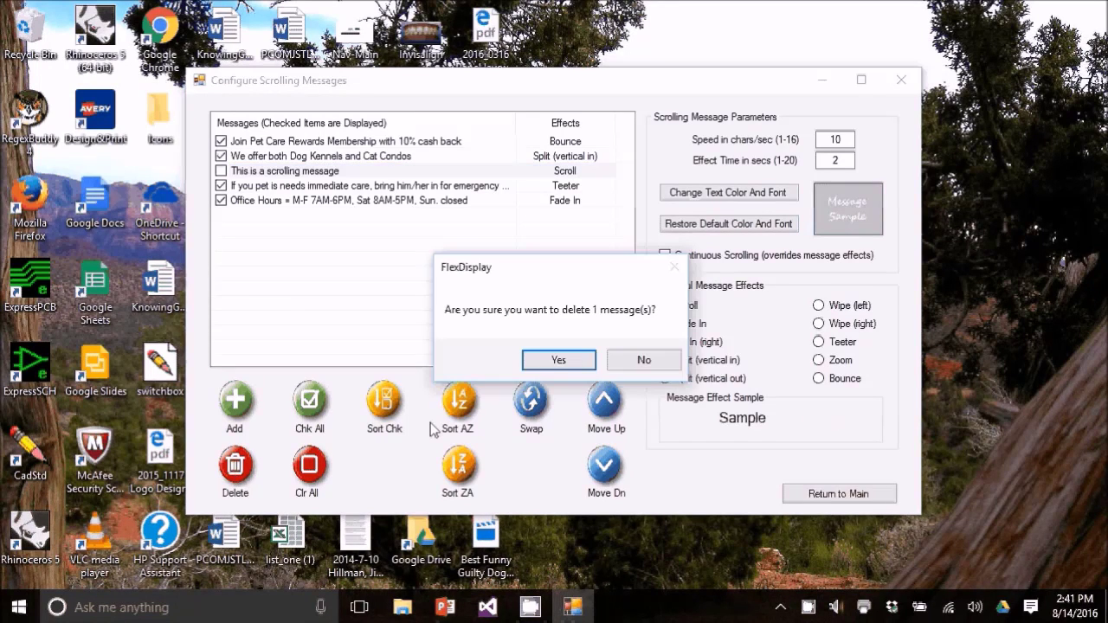
{"action": "left_click", "coordinate": [555, 361]}
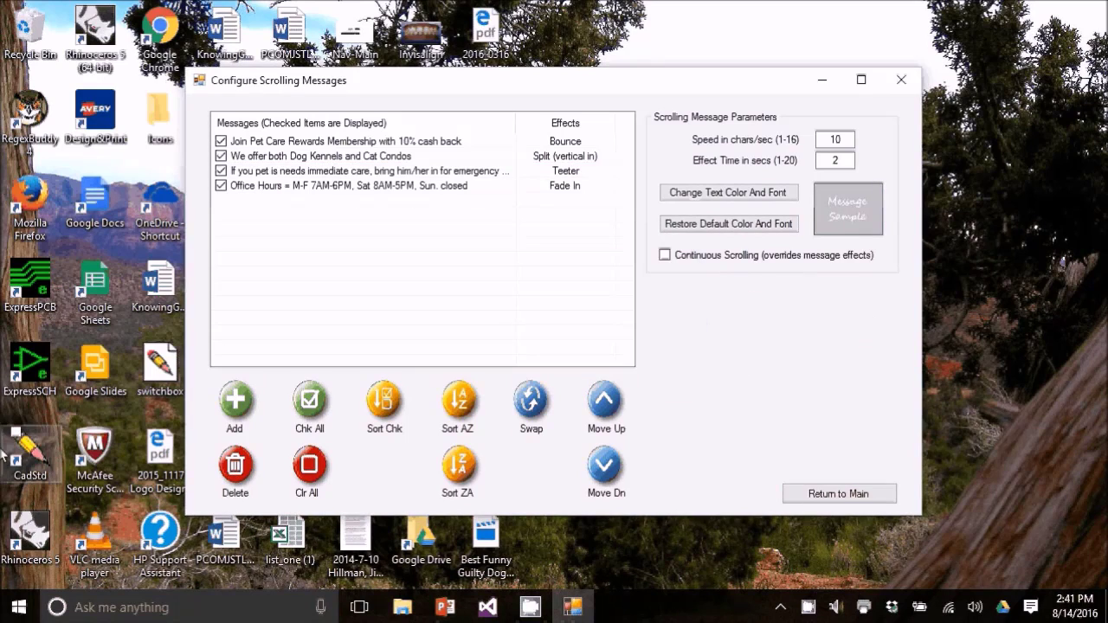
Add a new message with the text "This is a scrolling message test"
{"action": "left_click", "coordinate": [236, 401]}
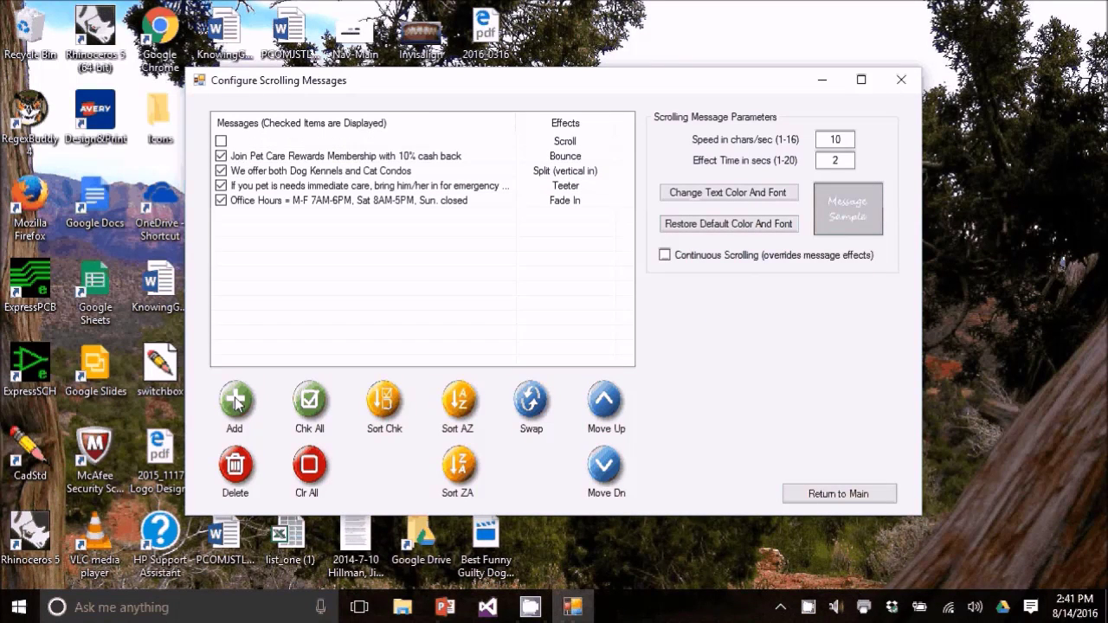
{"action": "left_click", "coordinate": [245, 144]}
{"action": "left_click", "coordinate": [258, 143]}
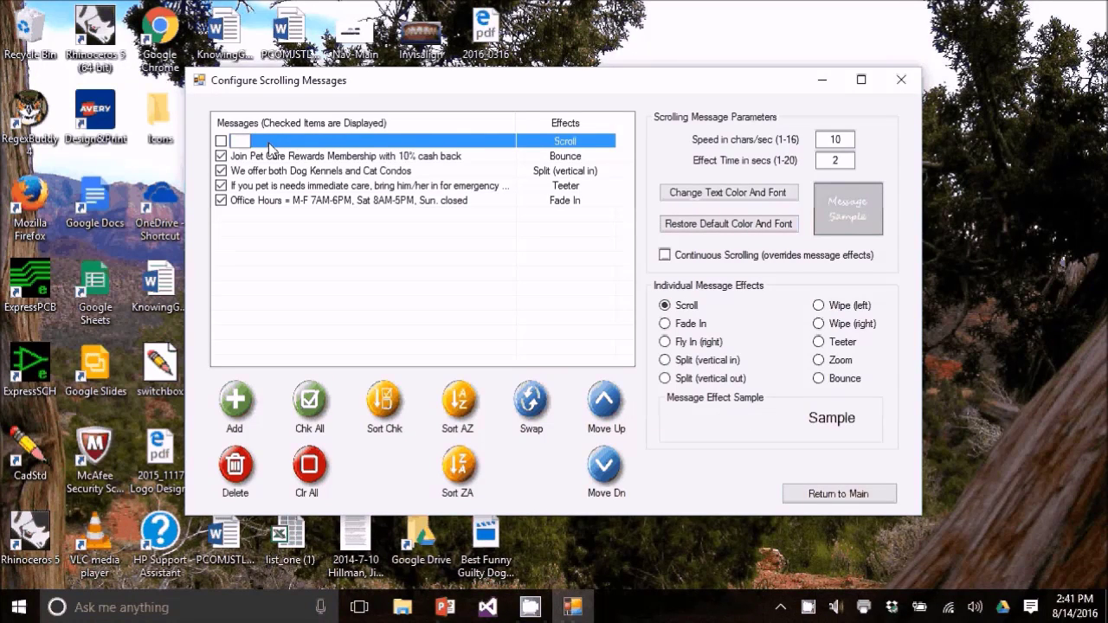
{"action": "type", "text": "This"}
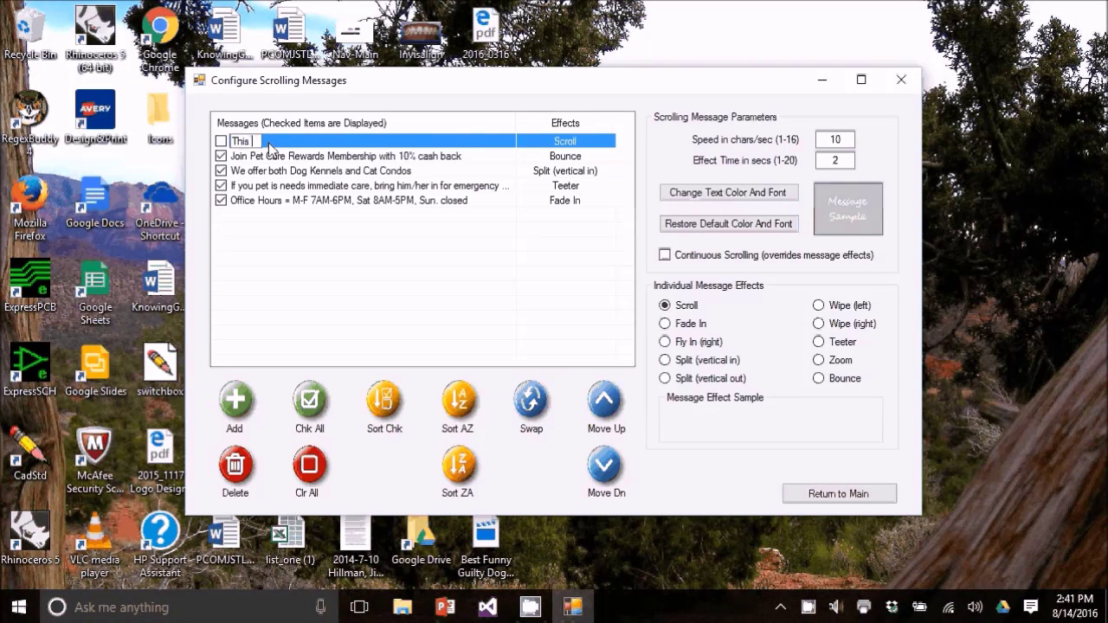
{"action": "type", "text": " is a scroll"}
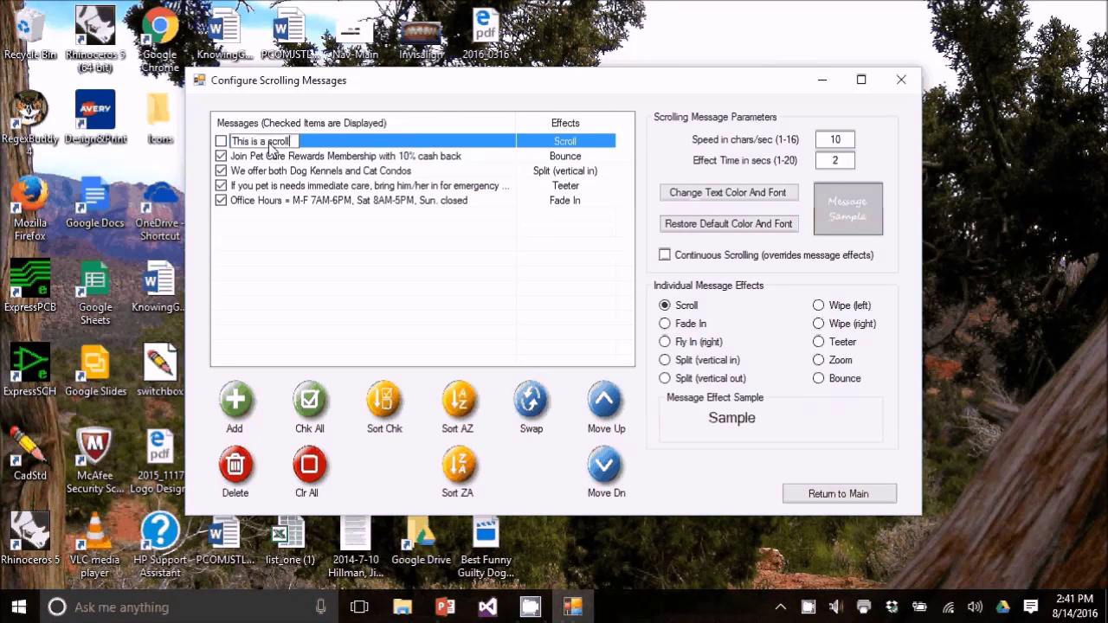
{"action": "type", "text": "ing message"}
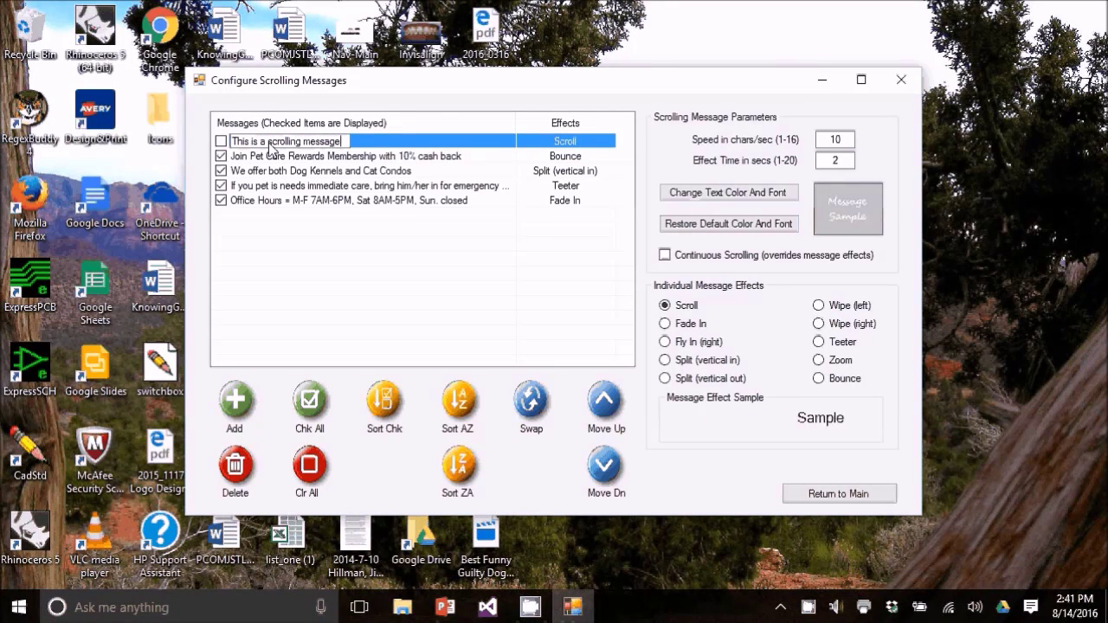
{"action": "type", "text": " test"}
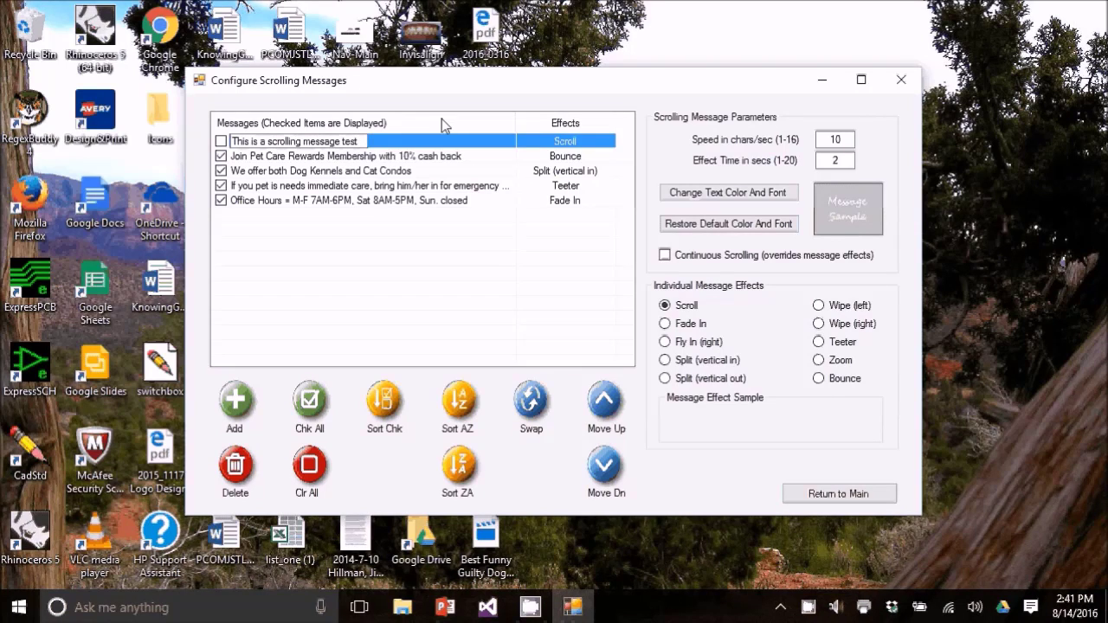
Give the new test message the Split (vertical in) effect and enable it for display
{"action": "left_click", "coordinate": [665, 360]}
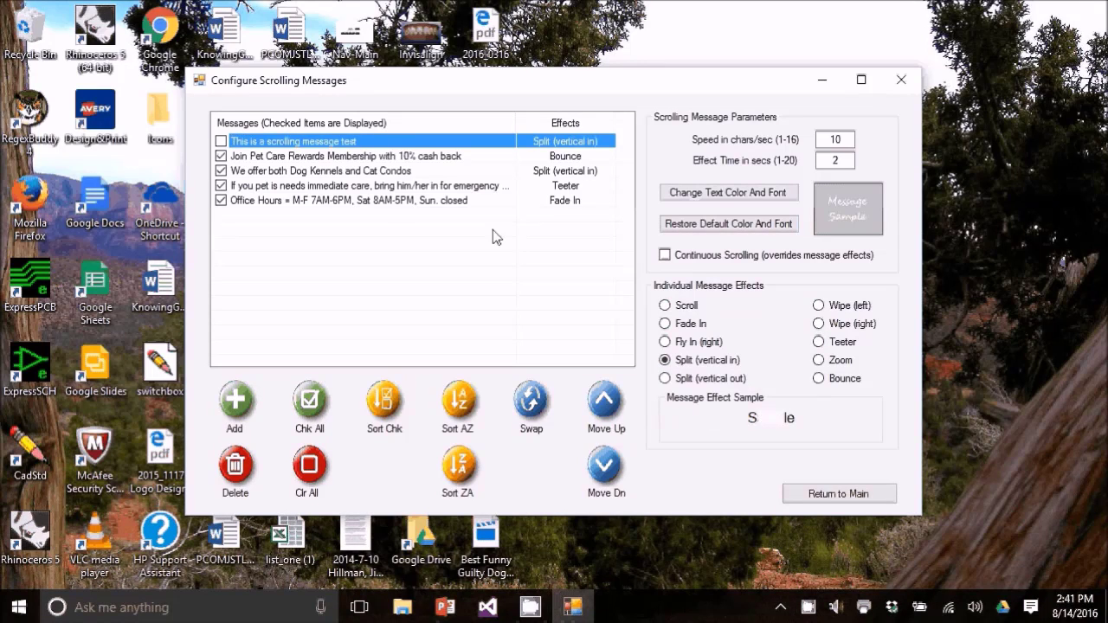
{"action": "left_click", "coordinate": [221, 142]}
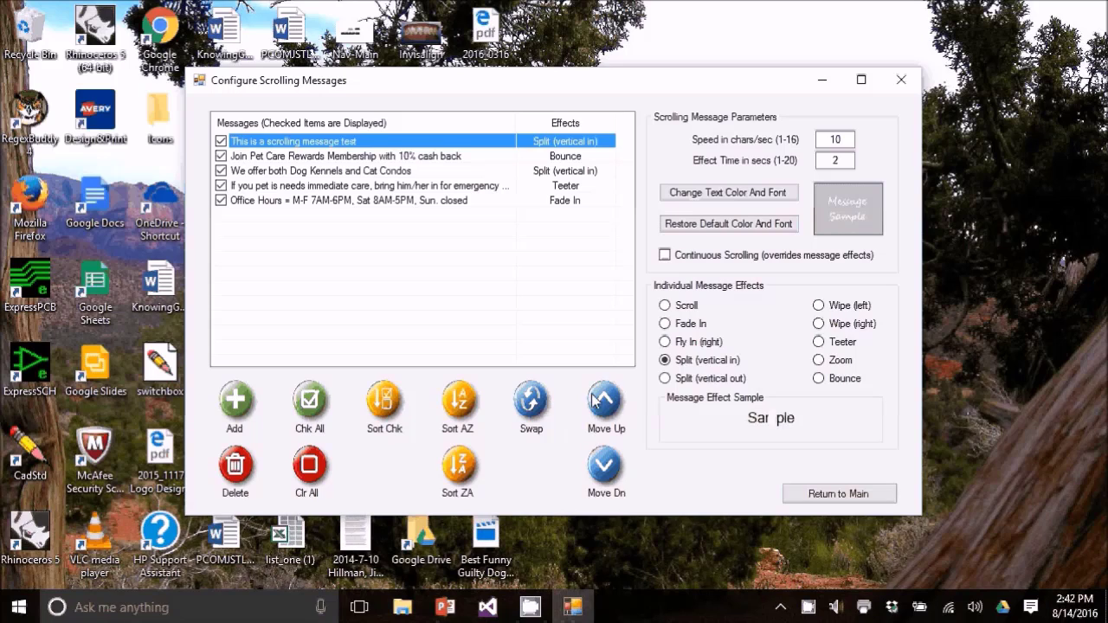
Move the test message down two places and back up one, so that it is second in the list
{"action": "left_click", "coordinate": [604, 469]}
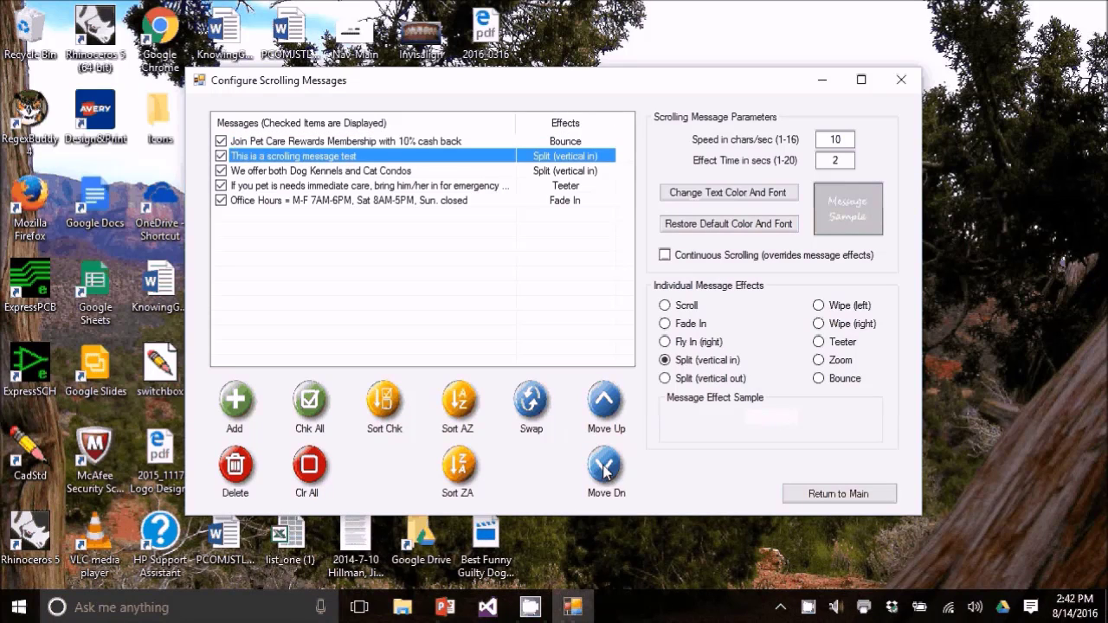
{"action": "left_click", "coordinate": [604, 469]}
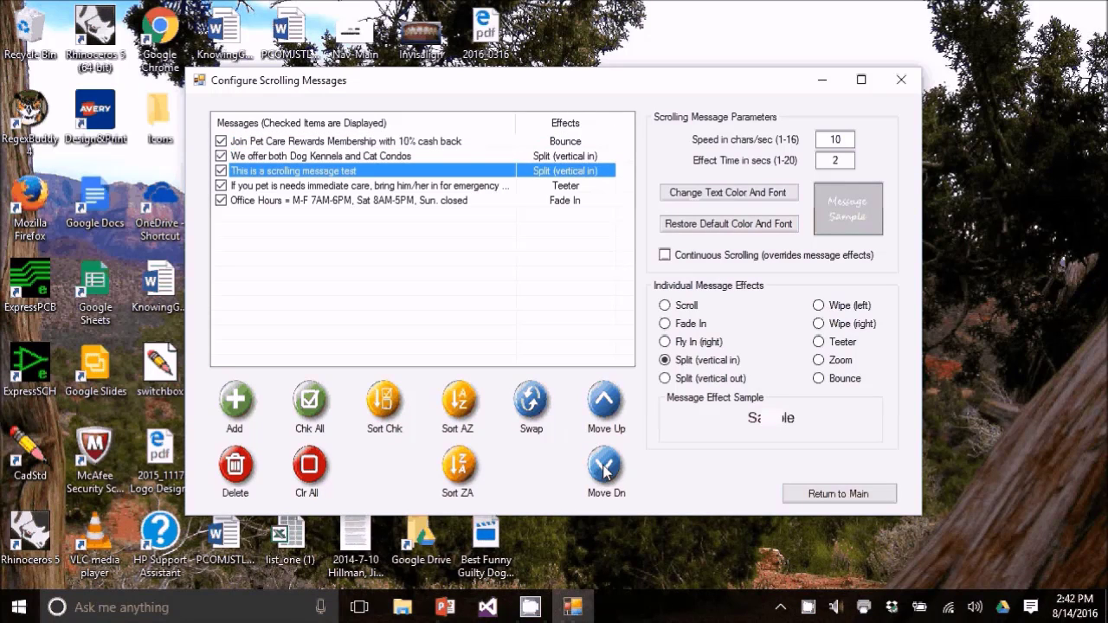
{"action": "left_click", "coordinate": [608, 416]}
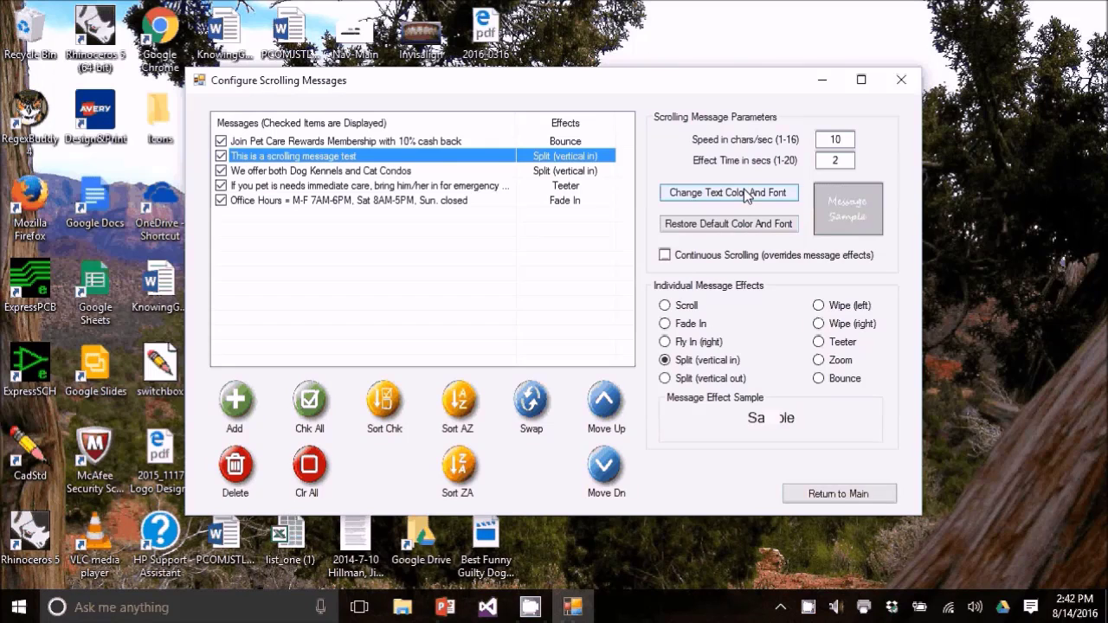
In the background animations configuration, add CatSitting to the third content slot, discard that copy, and place DogSitting there instead
{"action": "left_click", "coordinate": [836, 494]}
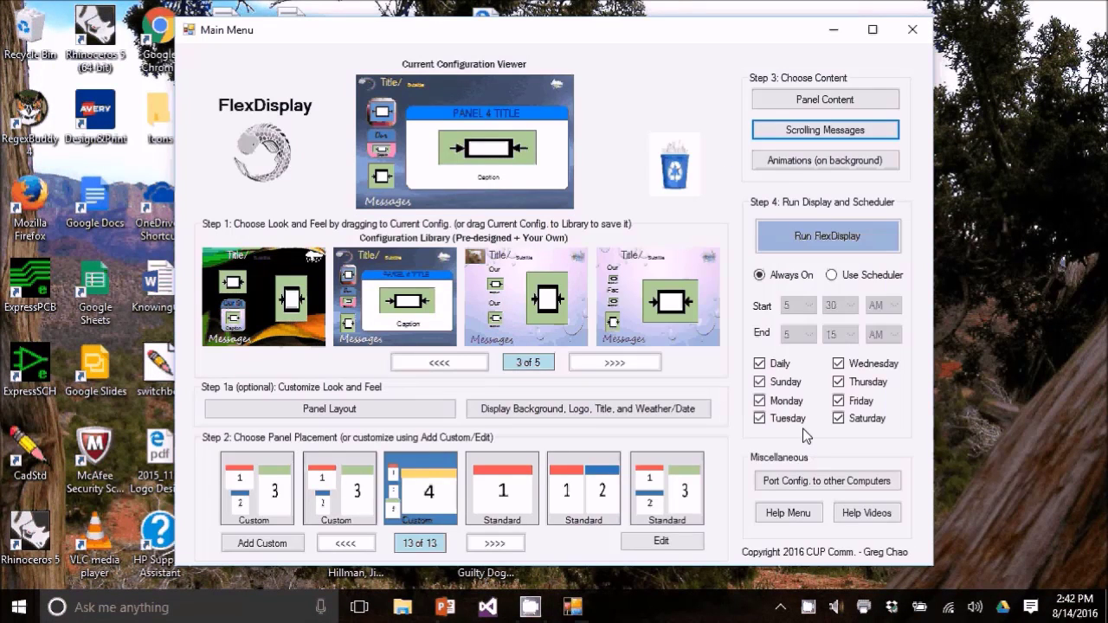
{"action": "left_click", "coordinate": [853, 163]}
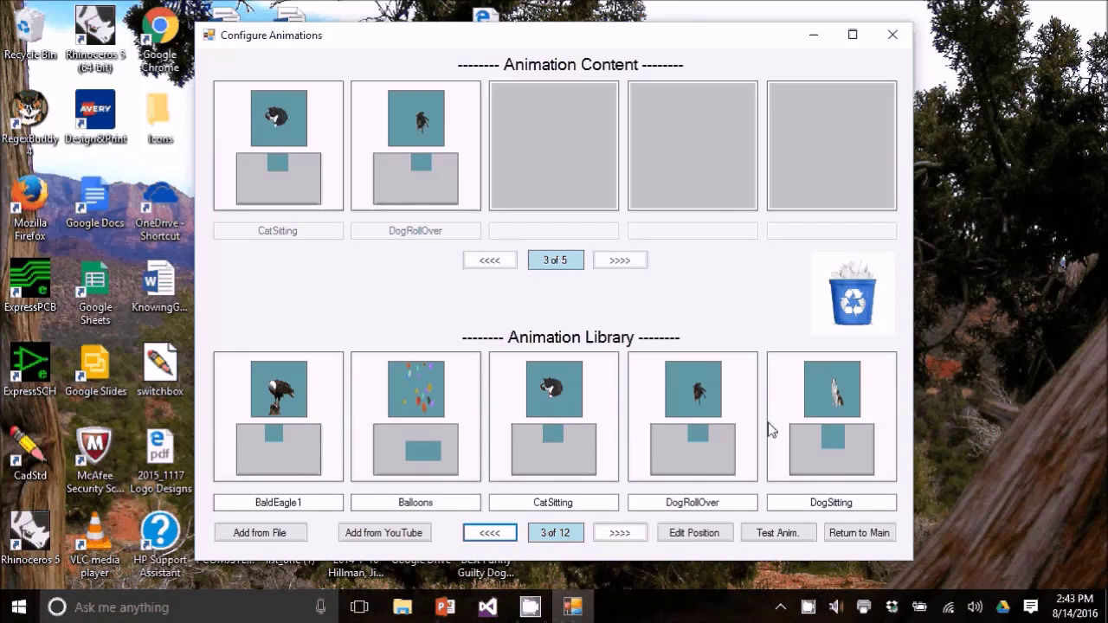
{"action": "left_click_drag", "start_coordinate": [559, 407], "coordinate": [549, 211]}
{"action": "left_click_drag", "start_coordinate": [551, 141], "coordinate": [830, 296]}
{"action": "left_click_drag", "start_coordinate": [831, 416], "coordinate": [562, 150]}
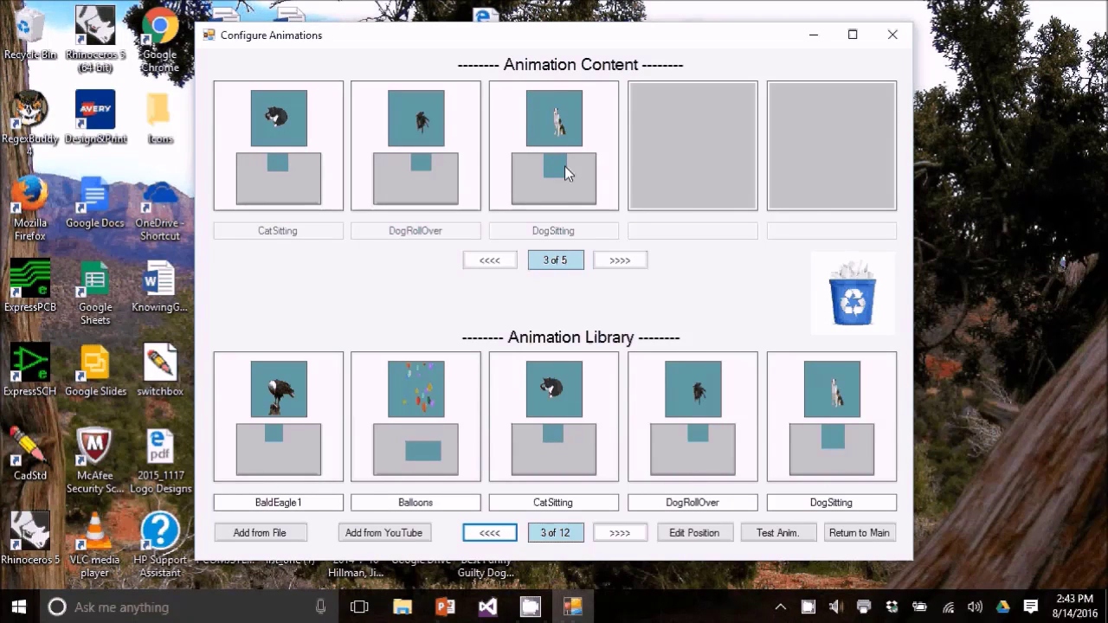
Resize the DogSitting library animation to about 20% width and 37% height, submitting the change to both library and content
{"action": "left_click", "coordinate": [692, 537]}
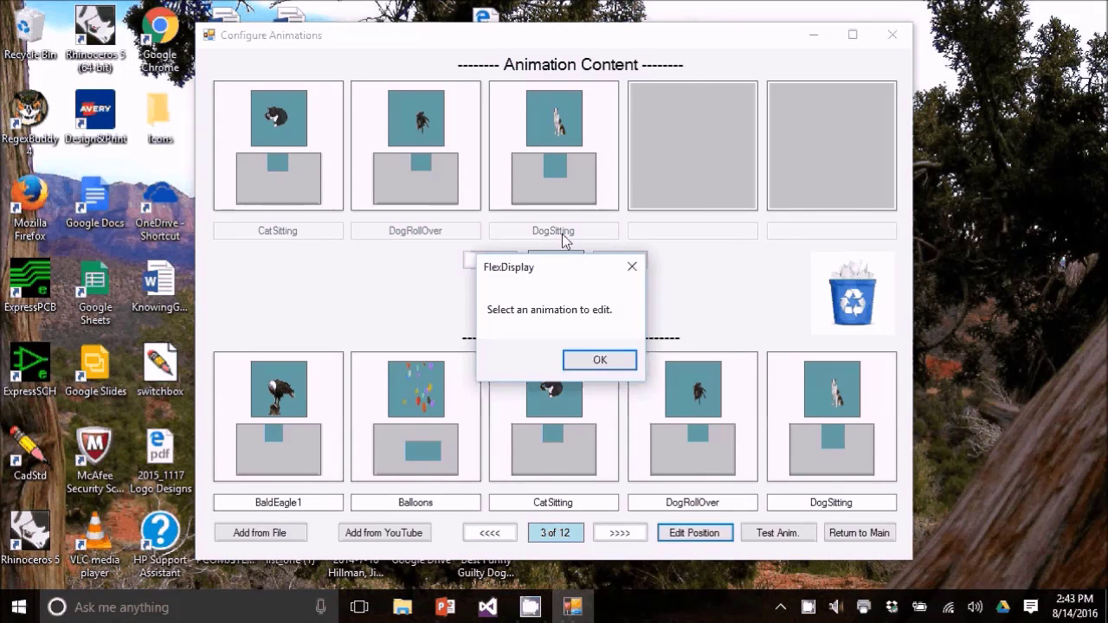
{"action": "left_click", "coordinate": [591, 360]}
{"action": "left_click", "coordinate": [787, 487]}
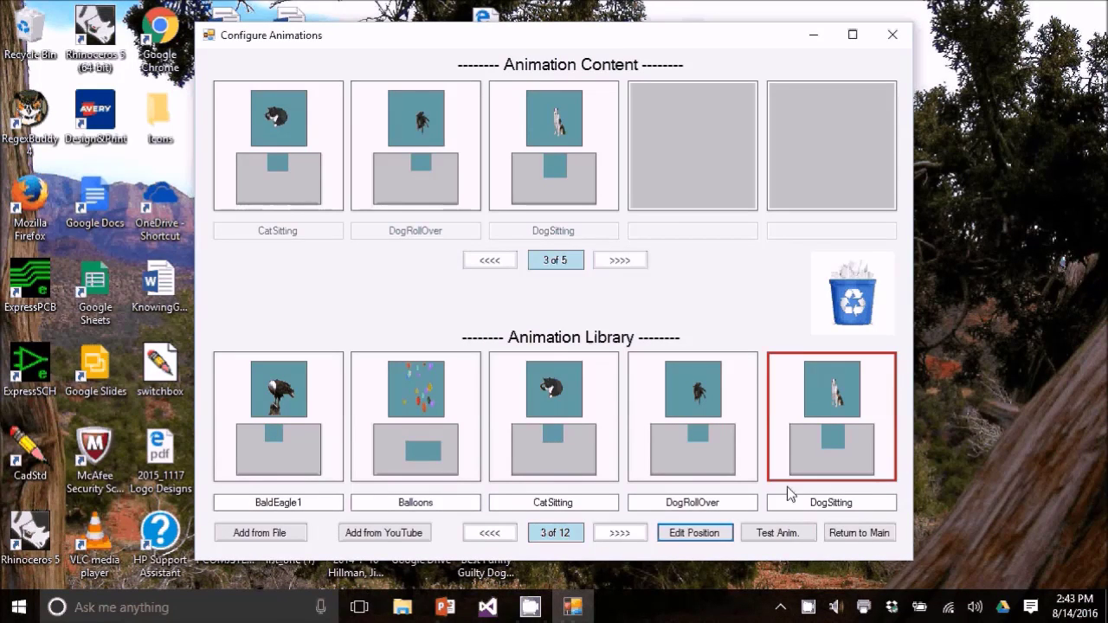
{"action": "left_click", "coordinate": [694, 532]}
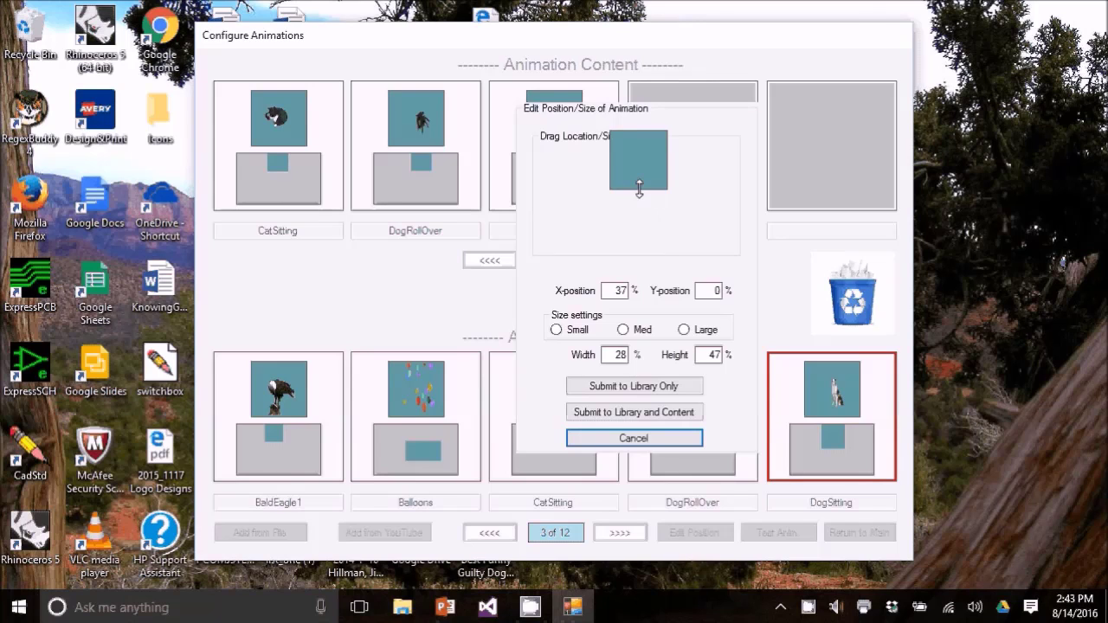
{"action": "mouse_move", "coordinate": [638, 189]}
{"action": "left_mouse_down"}
{"action": "mouse_move", "coordinate": [656, 153]}
{"action": "mouse_move", "coordinate": [618, 158]}
{"action": "mouse_move", "coordinate": [638, 173]}
{"action": "left_mouse_up"}
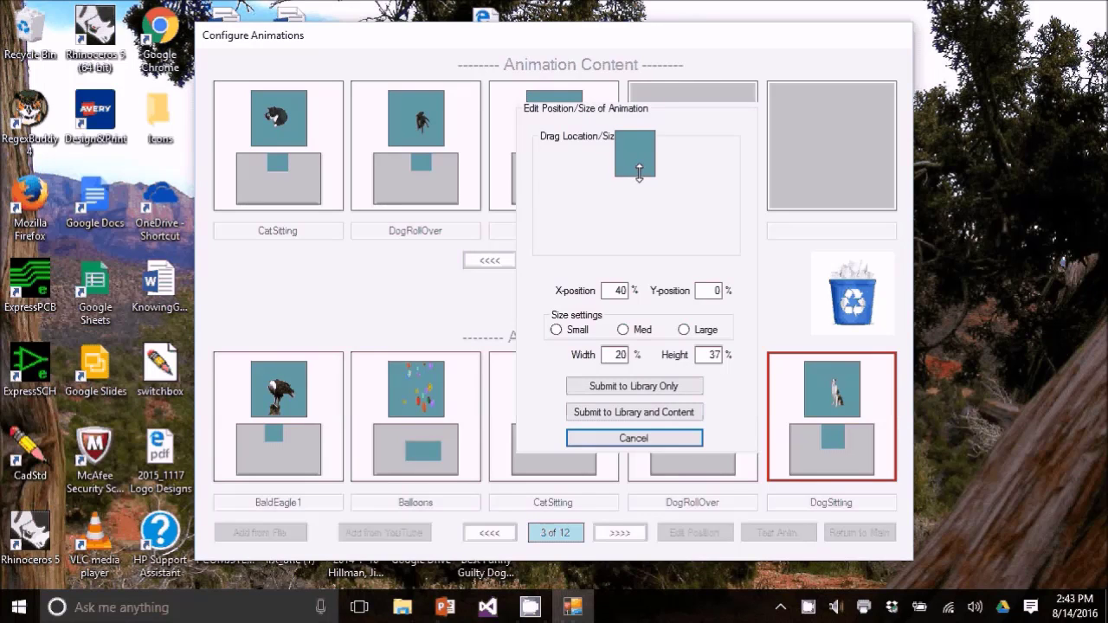
{"action": "left_click", "coordinate": [615, 413]}
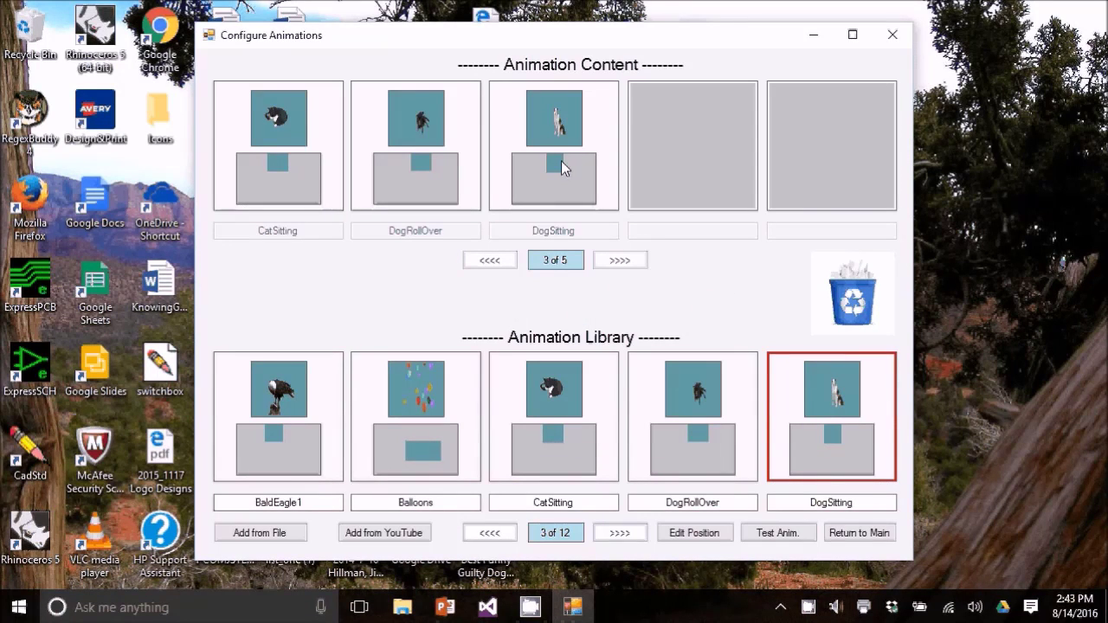
Close the animation configuration and run the signage display with the current setup
{"action": "left_click", "coordinate": [891, 36]}
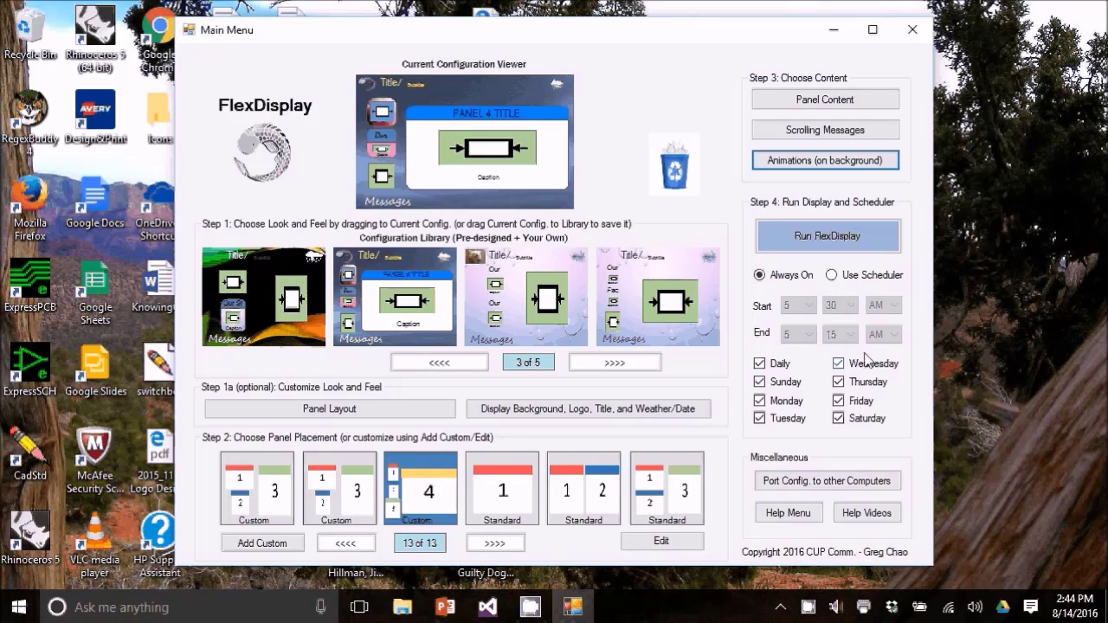
{"action": "left_click", "coordinate": [820, 237]}
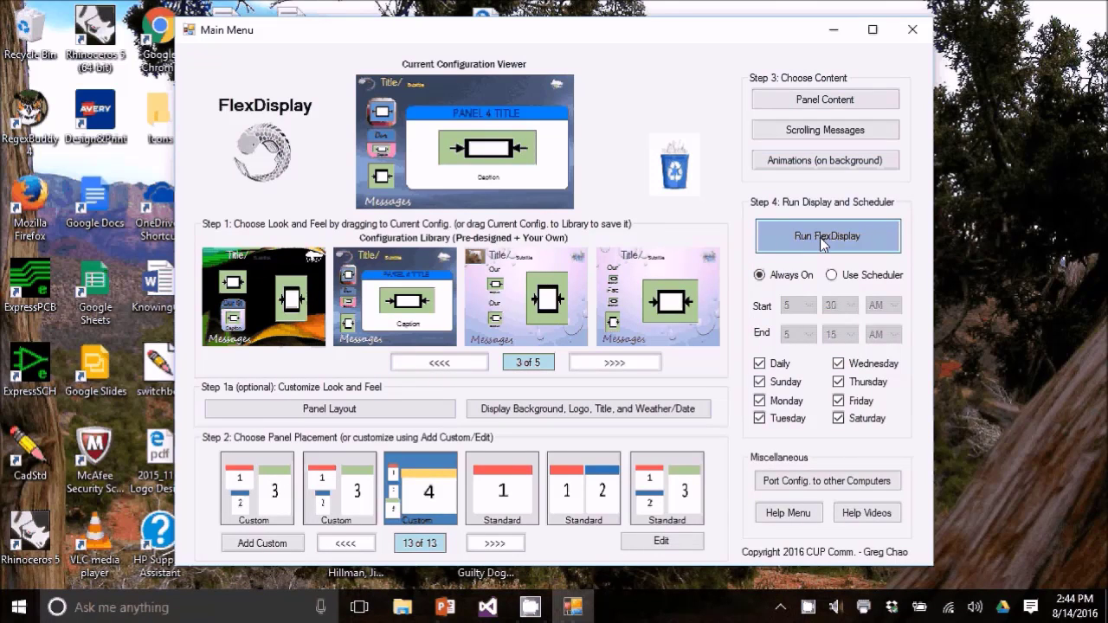